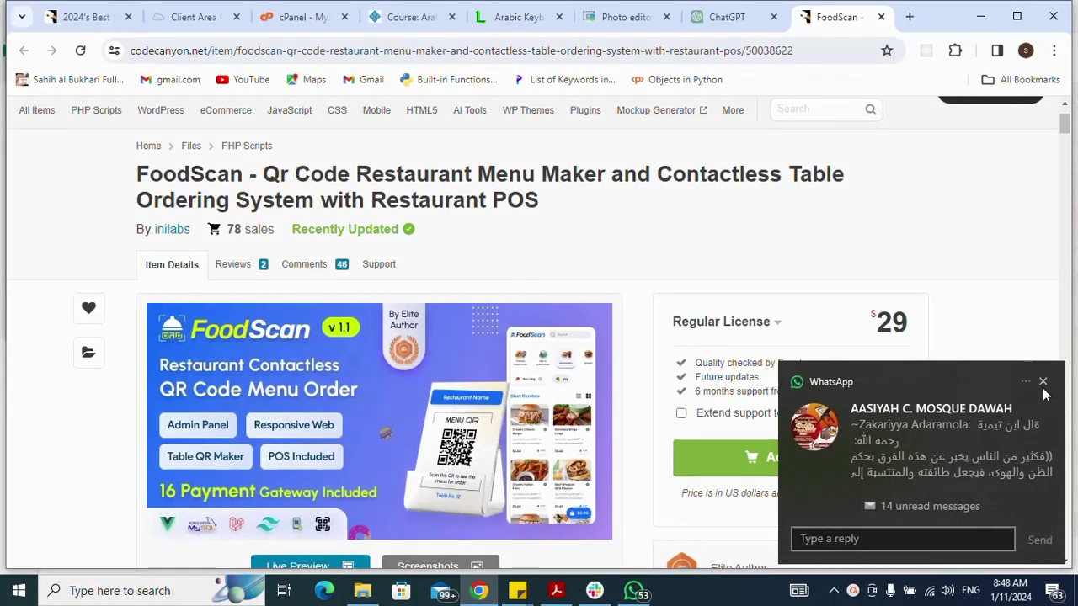
Dismiss the WhatsApp notification so the FoodScan product page and $29 licence panel show
left_click(1044, 386)
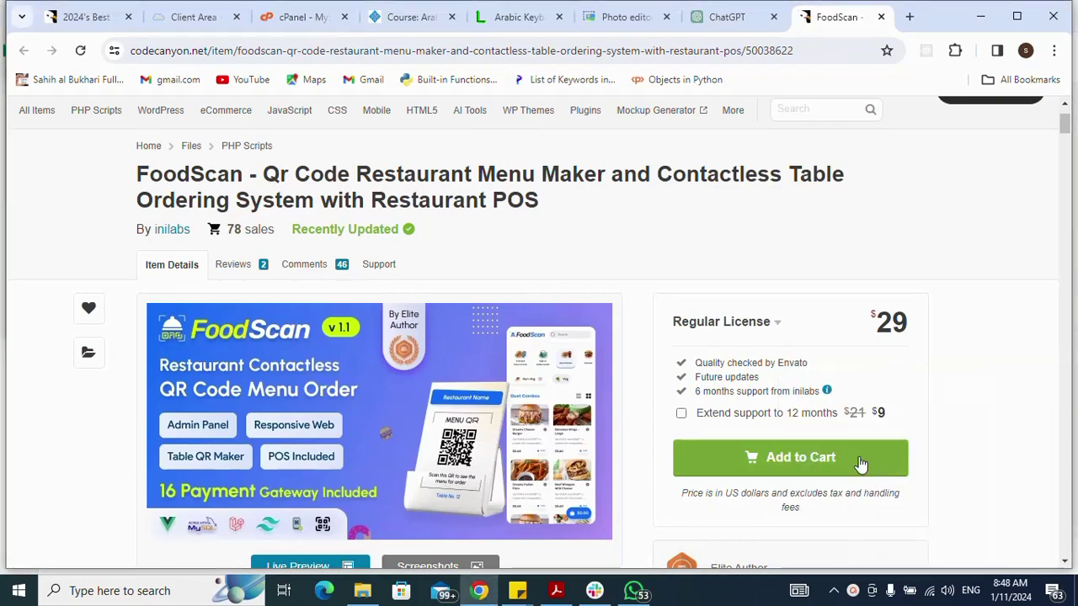
mouse_move(517, 603)
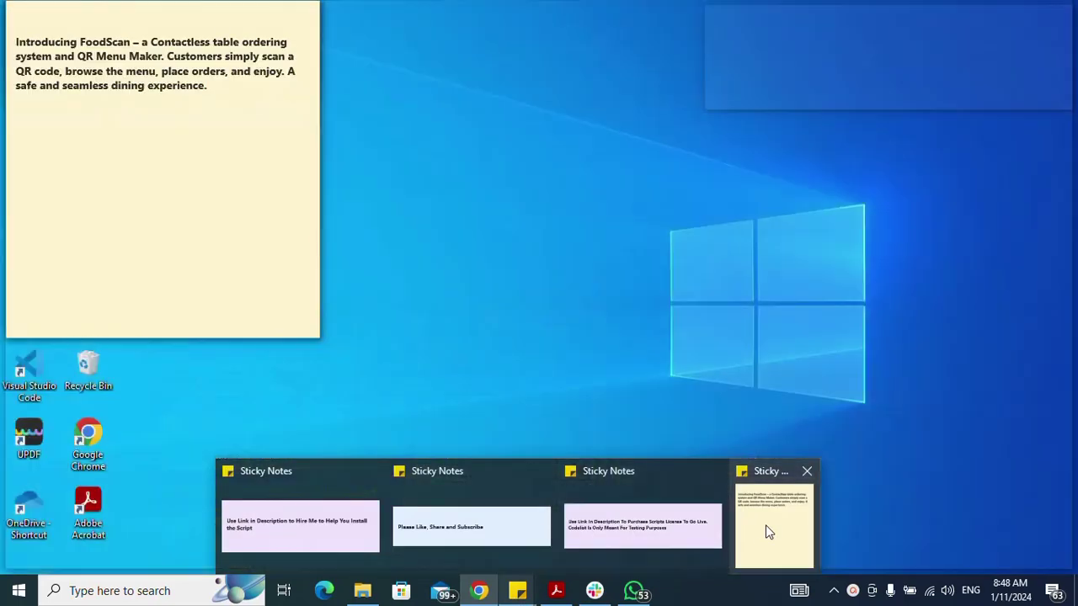
Bring up the FoodScan intro and licence-purchase sticky notes, then close the yellow intro note
left_click(767, 533)
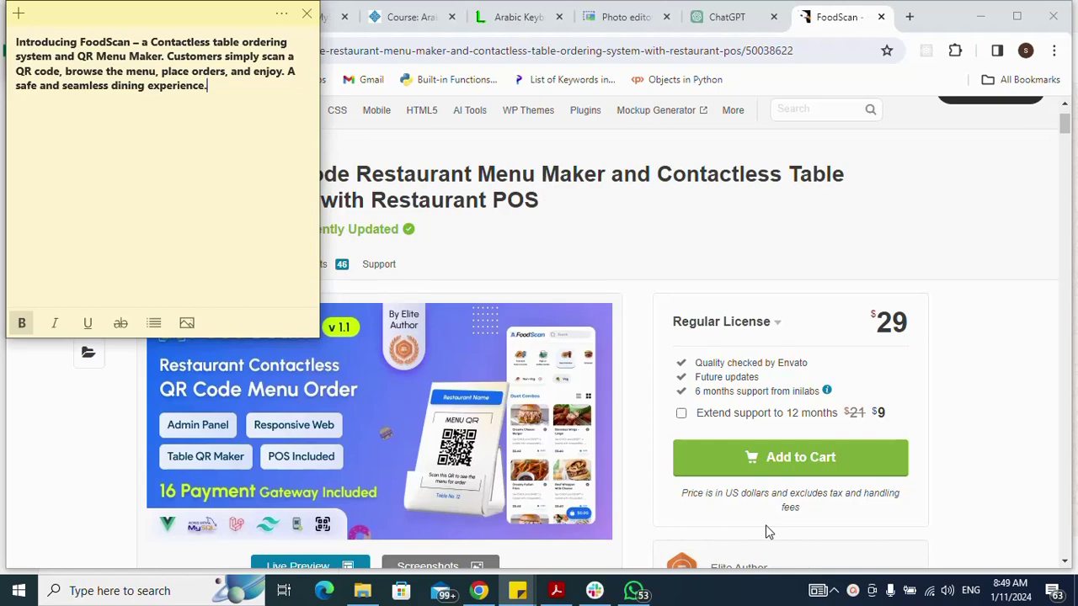
mouse_move(523, 594)
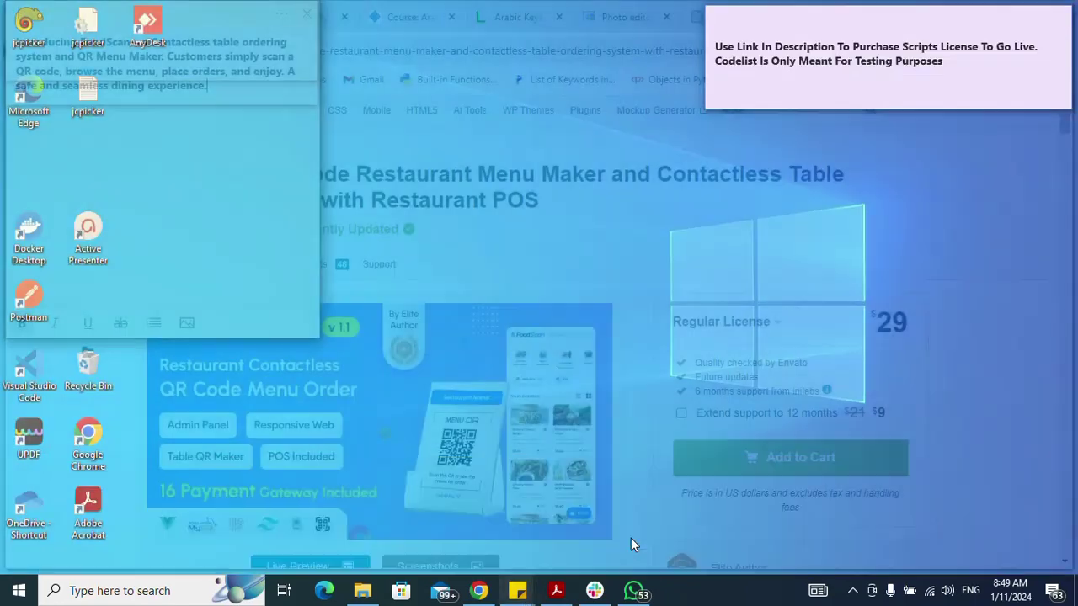
left_click(632, 540)
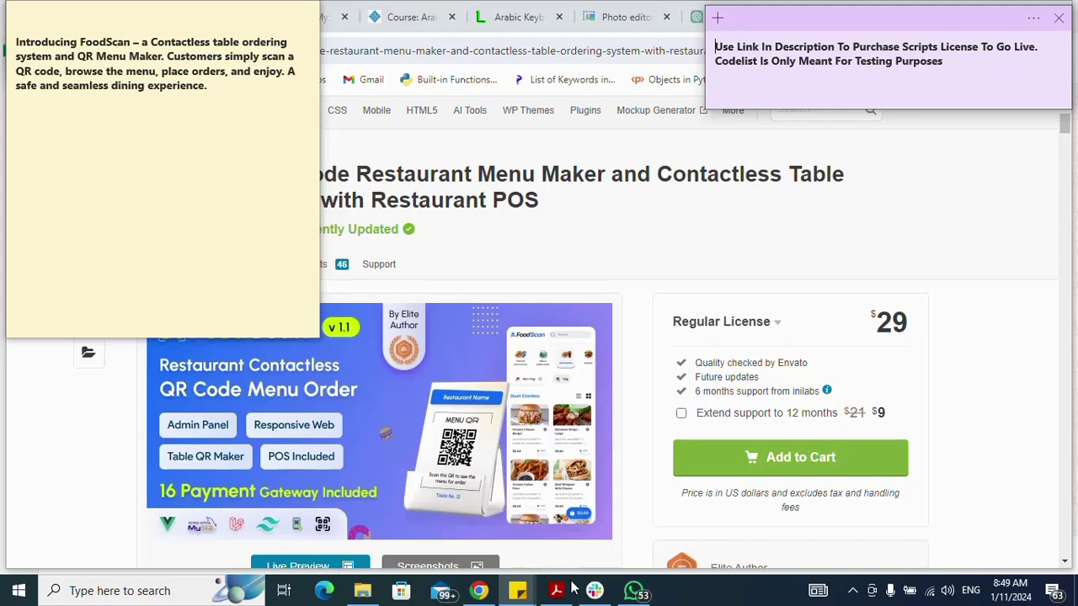
left_click(293, 44)
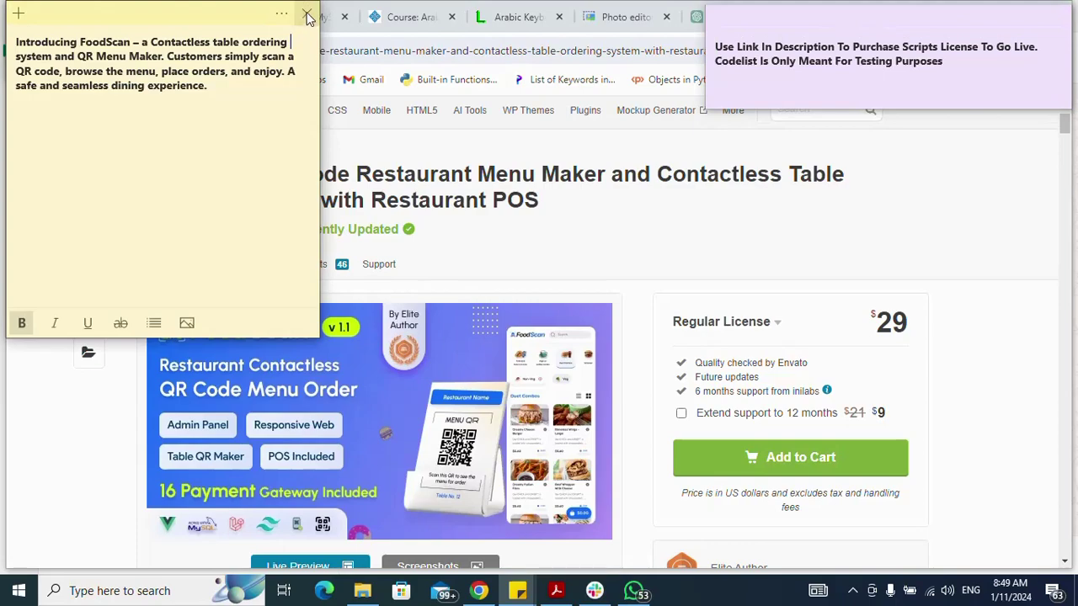
left_click(306, 14)
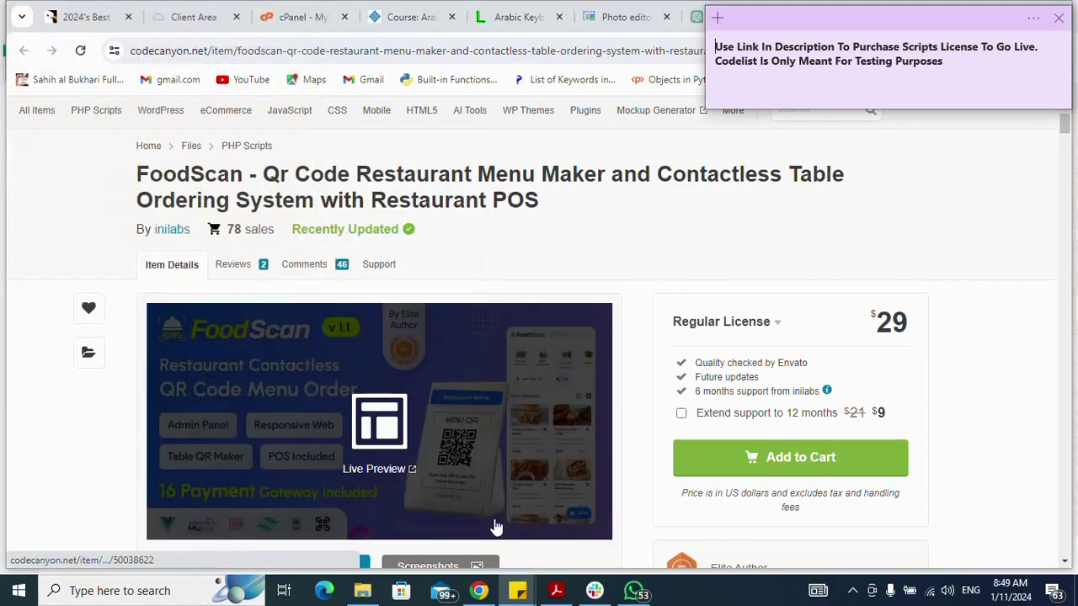
Bring up the Like/Subscribe and Hire Me install-help sticky notes
mouse_move(516, 605)
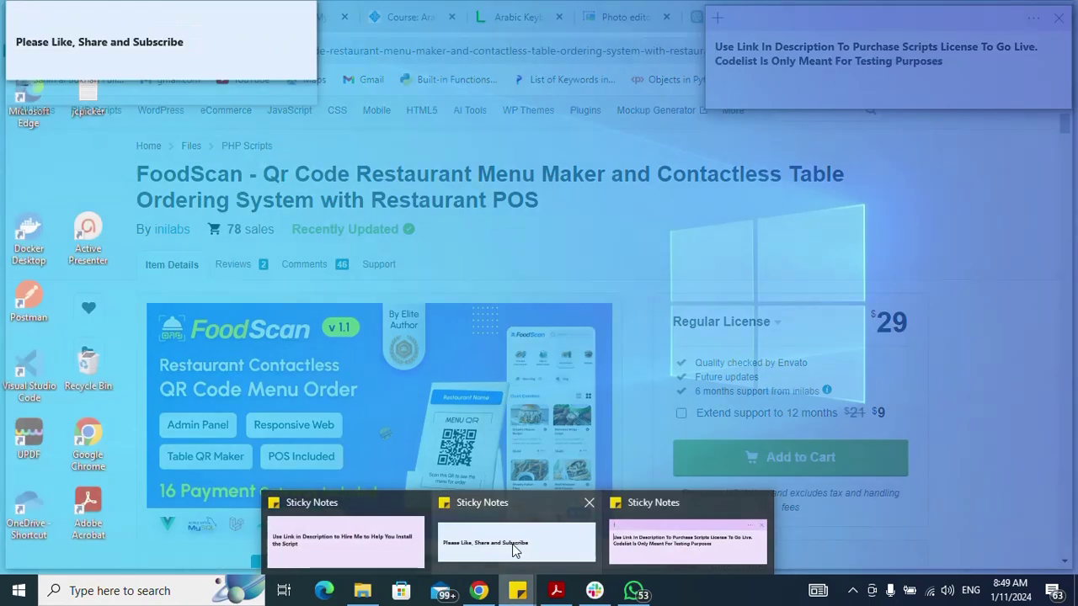
left_click(512, 544)
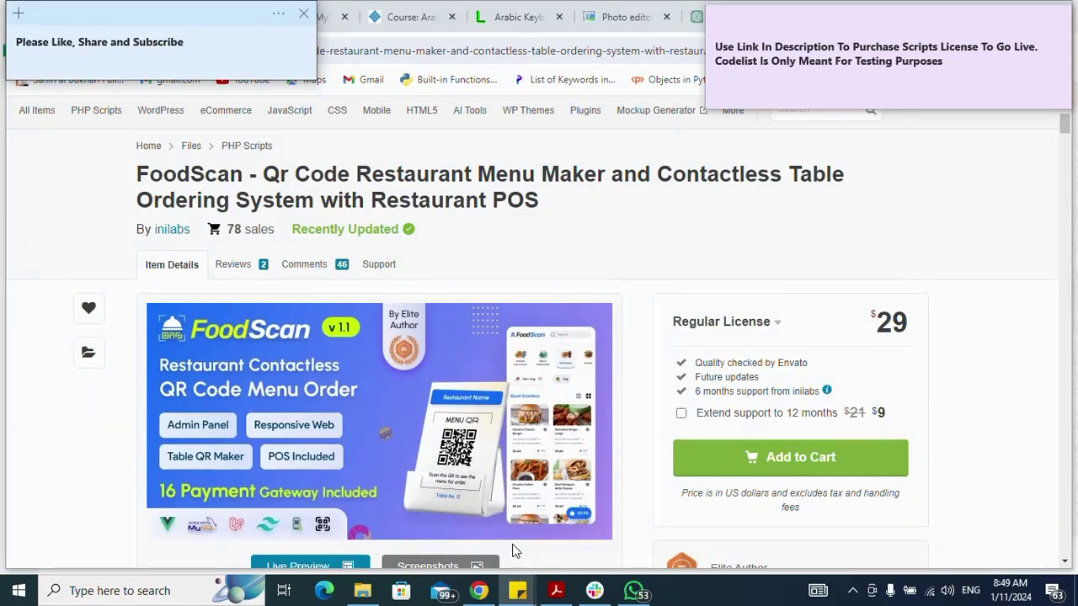
mouse_move(517, 594)
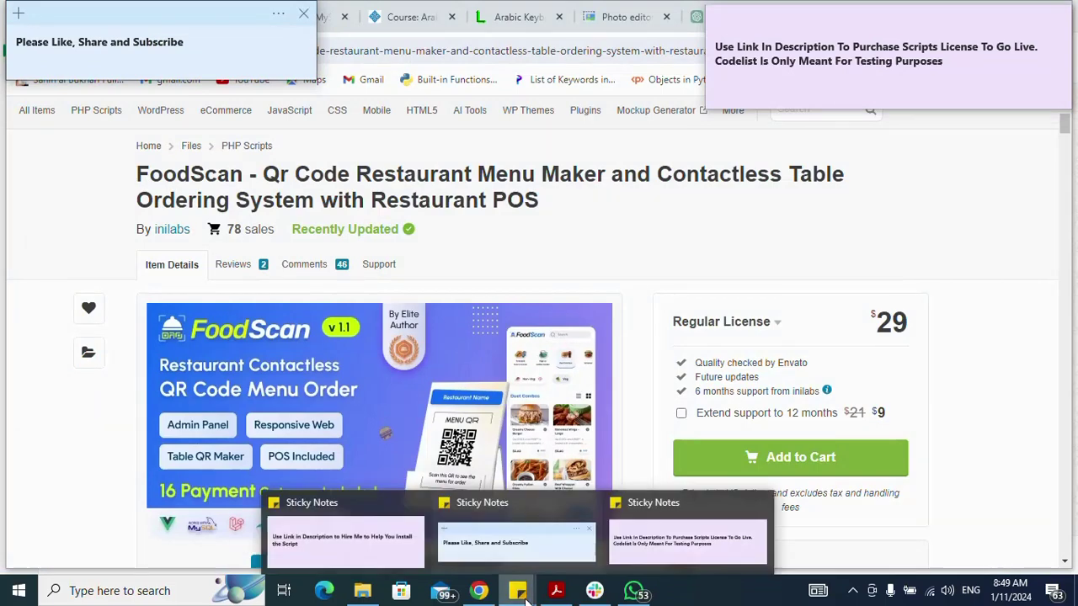
left_click(386, 554)
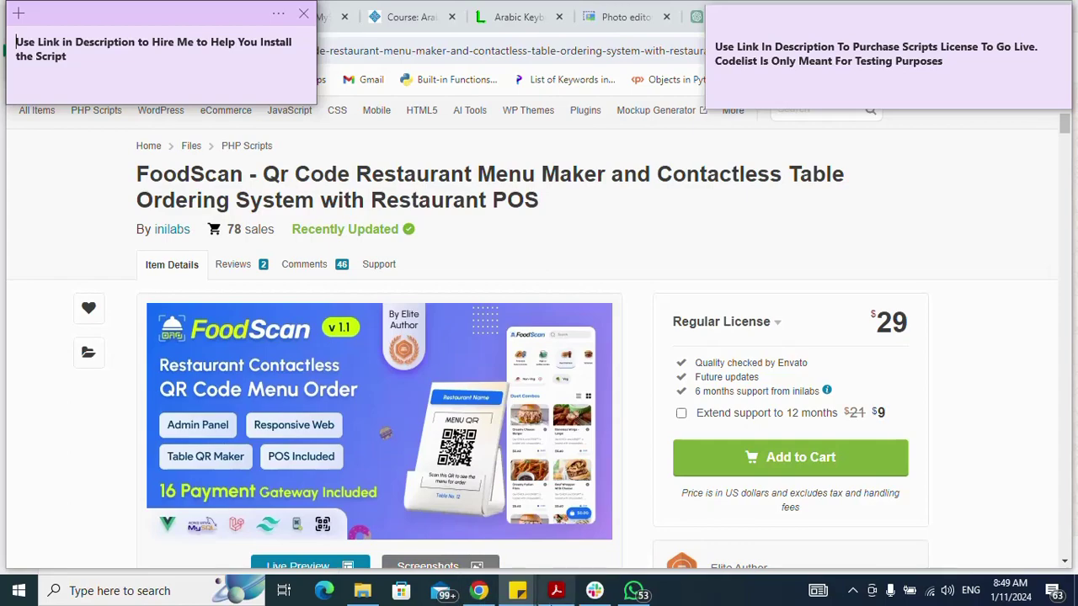
Move the Hire Me note to the bottom left and bring Chrome in front of the notes
mouse_move(518, 594)
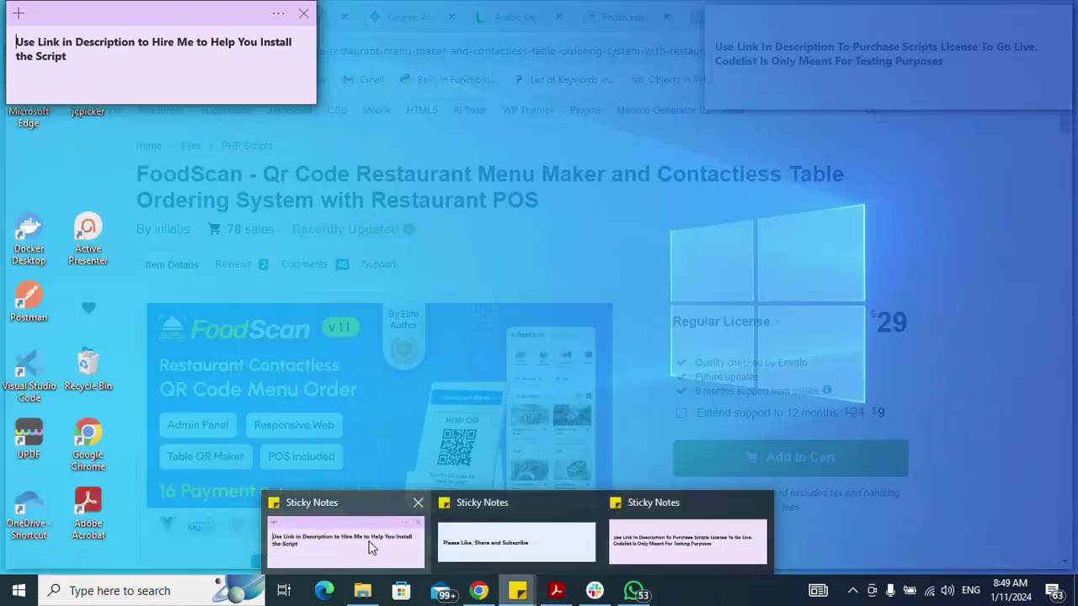
left_click(368, 547)
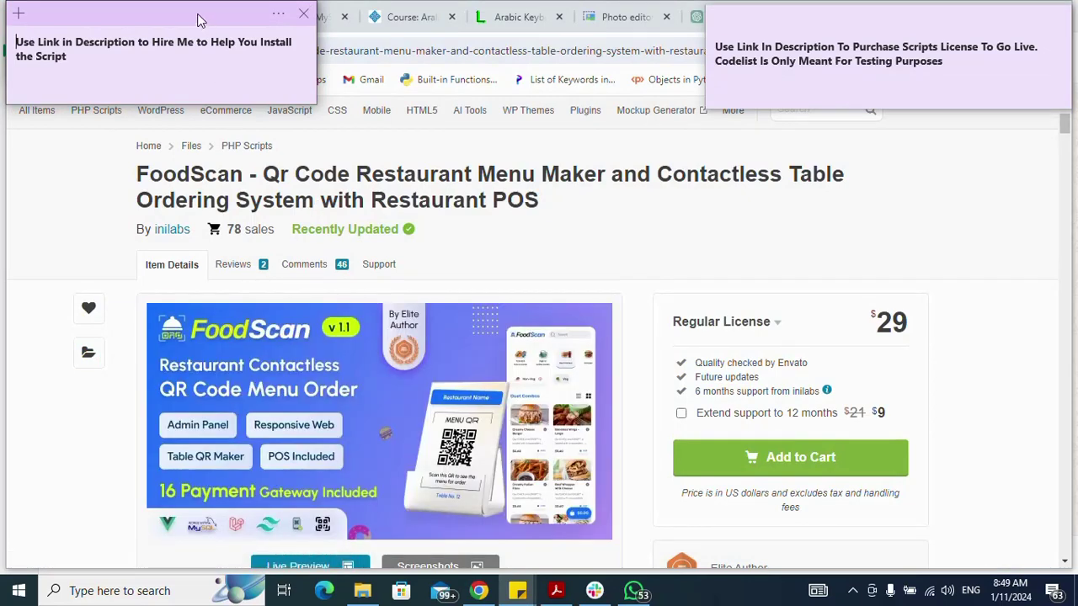
left_click_drag(195, 22, 196, 486)
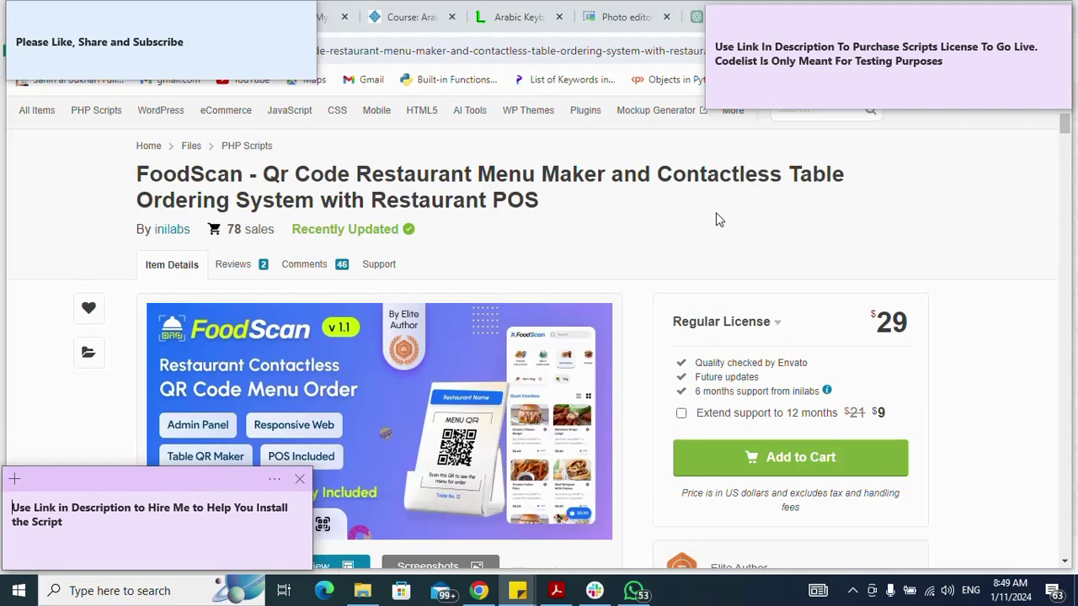
left_click(716, 219)
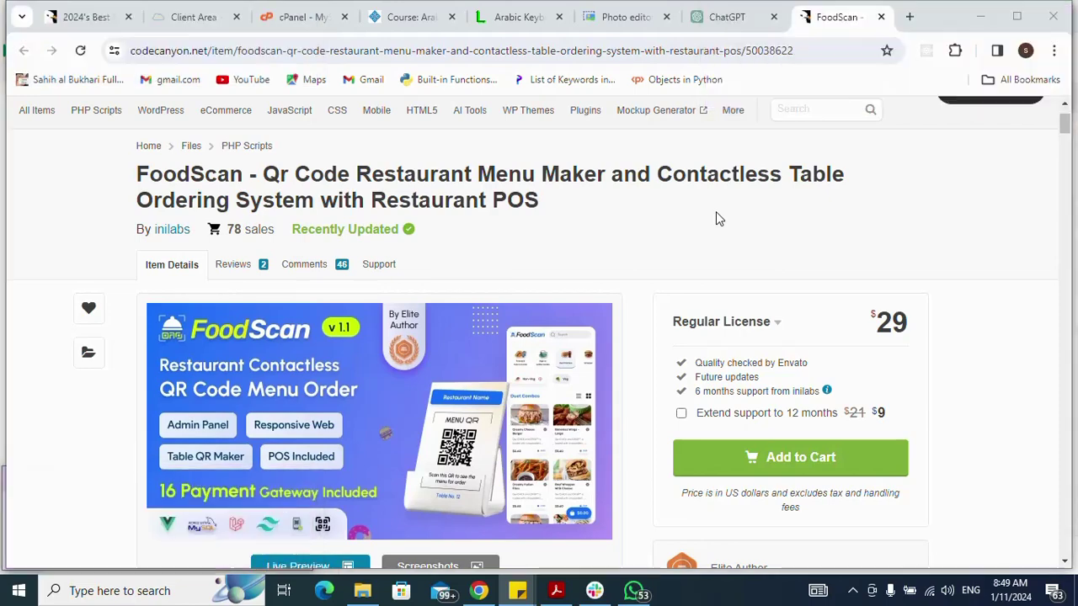
left_click(911, 18)
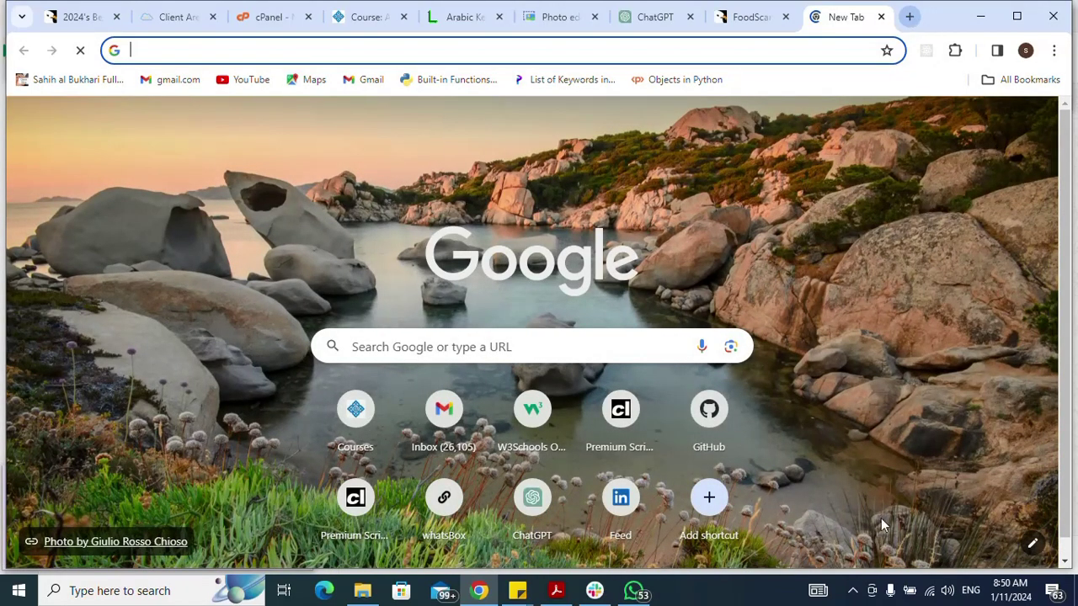
Check the screen recorder's status from the tray, then load codelist.cc/v3/ in the new tab
left_click(851, 593)
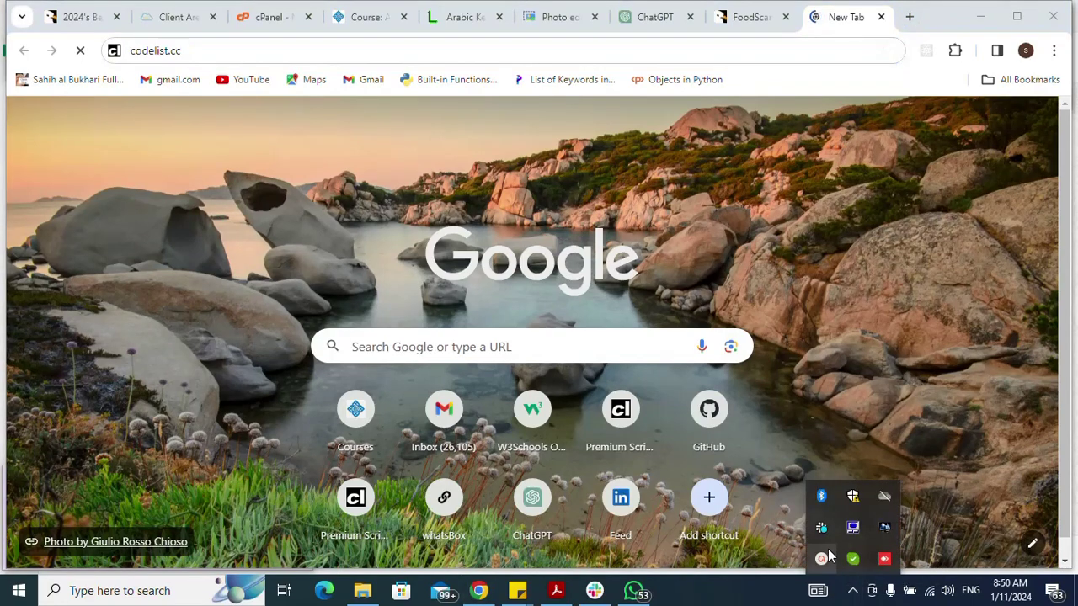
left_click(822, 560)
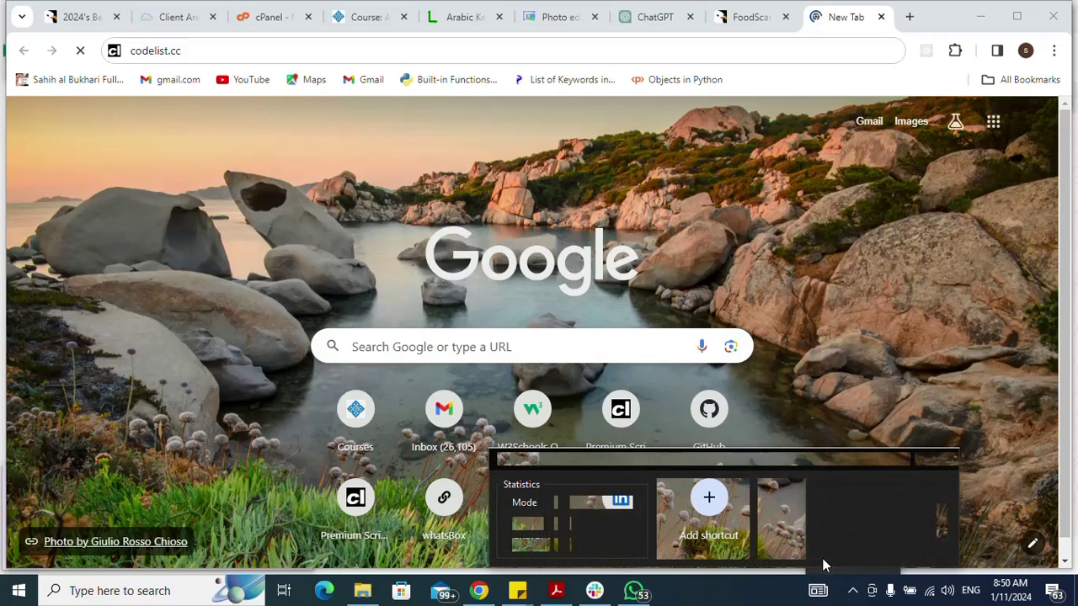
left_click(387, 50)
key("Return")
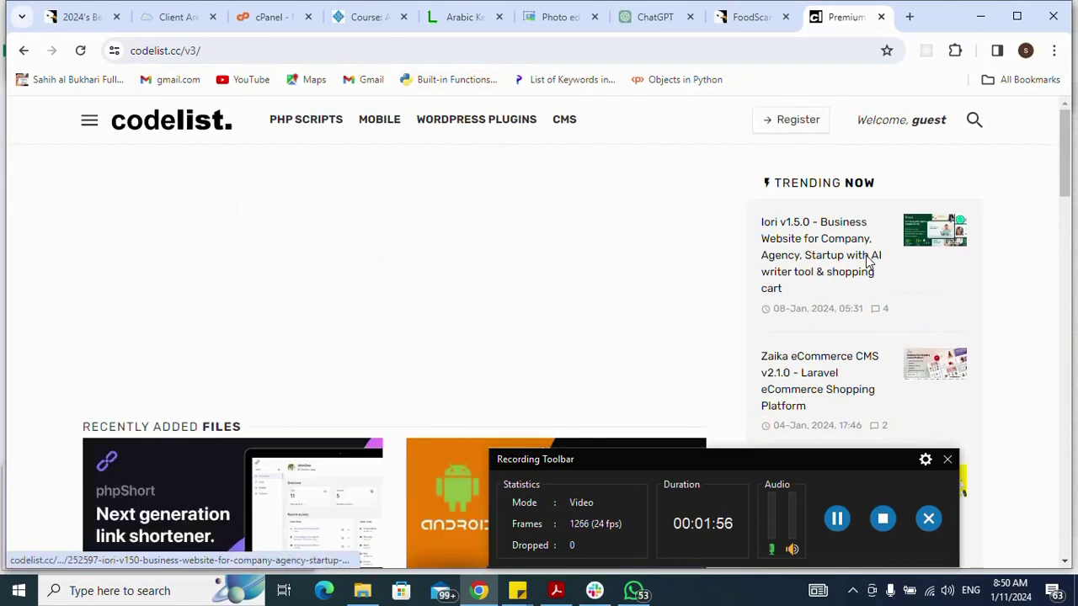
Search codelist.cc for 'fo' using the FoodScan suggestion and scroll to the FoodScan v1.0 result
left_click(974, 120)
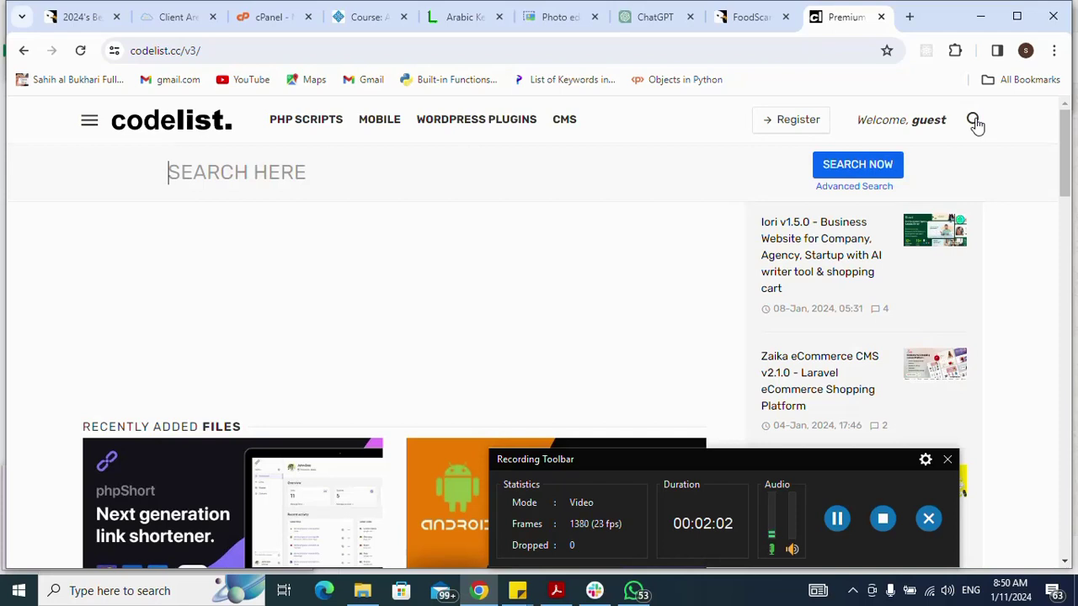
type("fo")
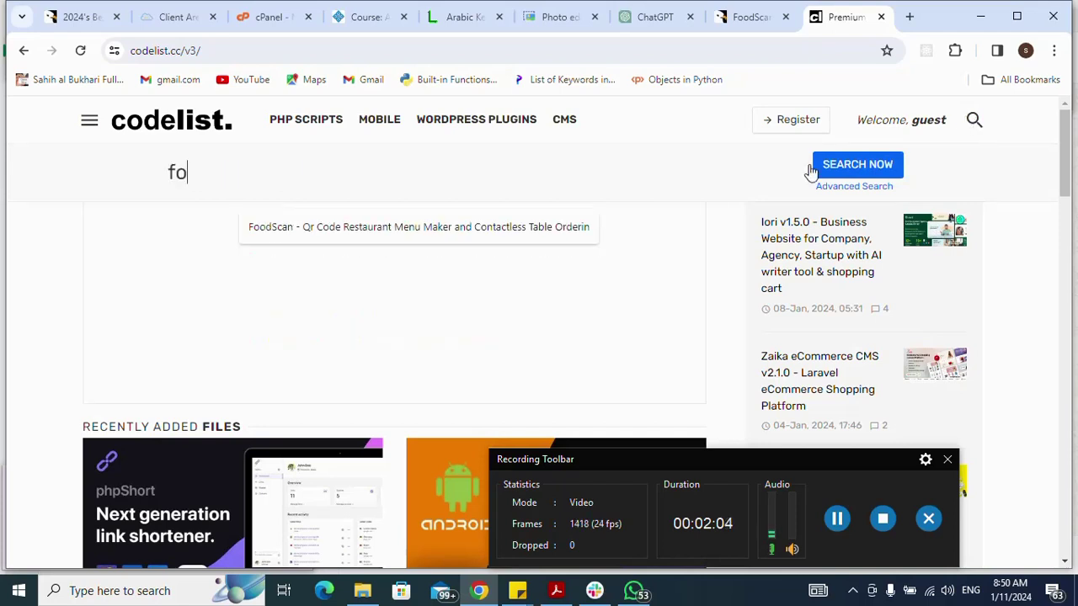
left_click(524, 228)
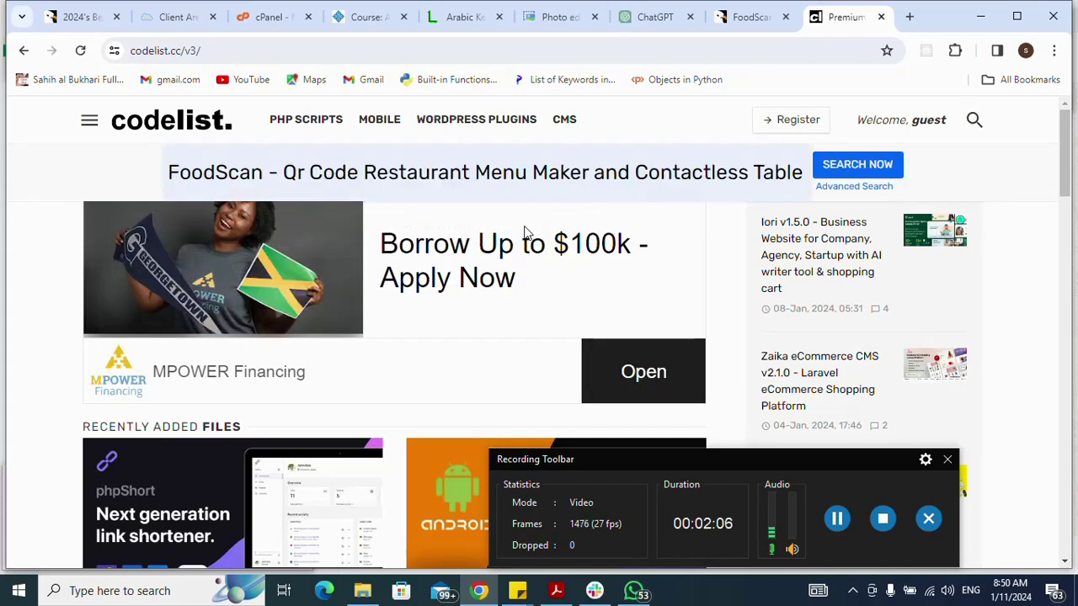
key("Return")
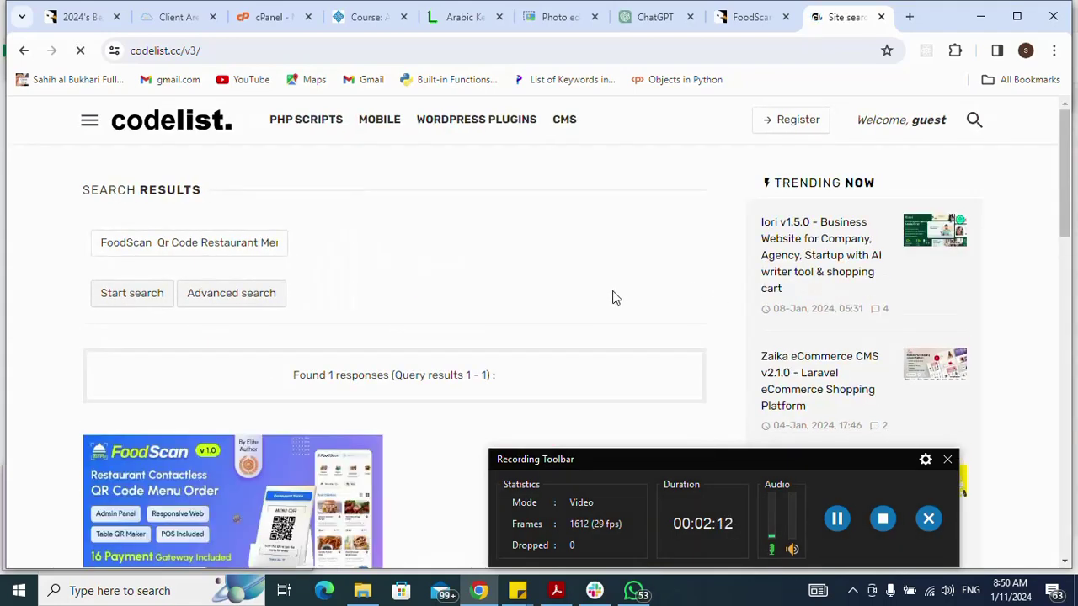
scroll(613, 298, "down", 1)
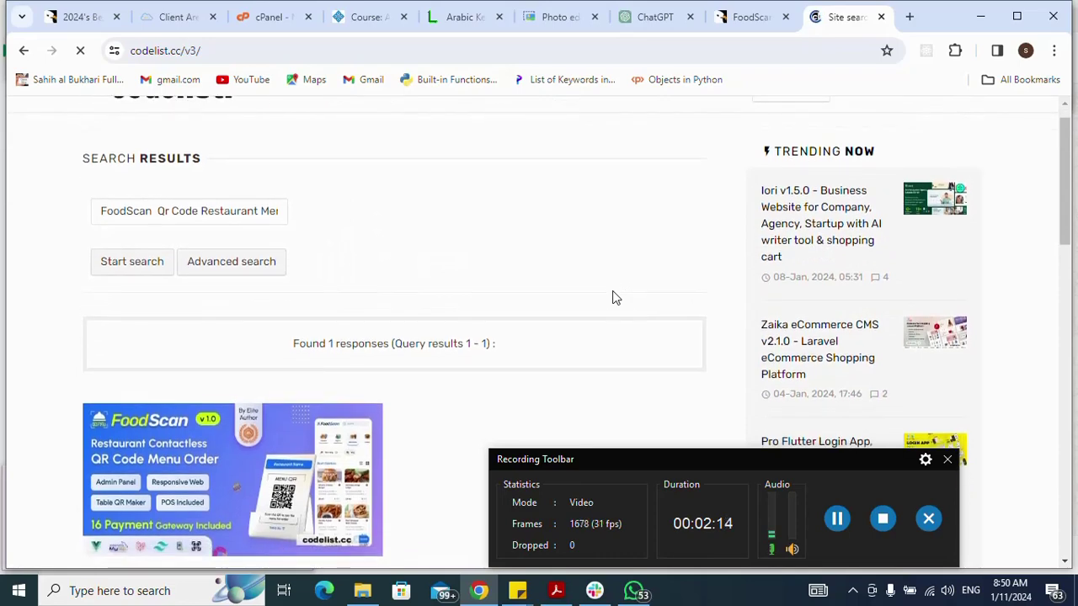
scroll(1067, 207, "down", 5)
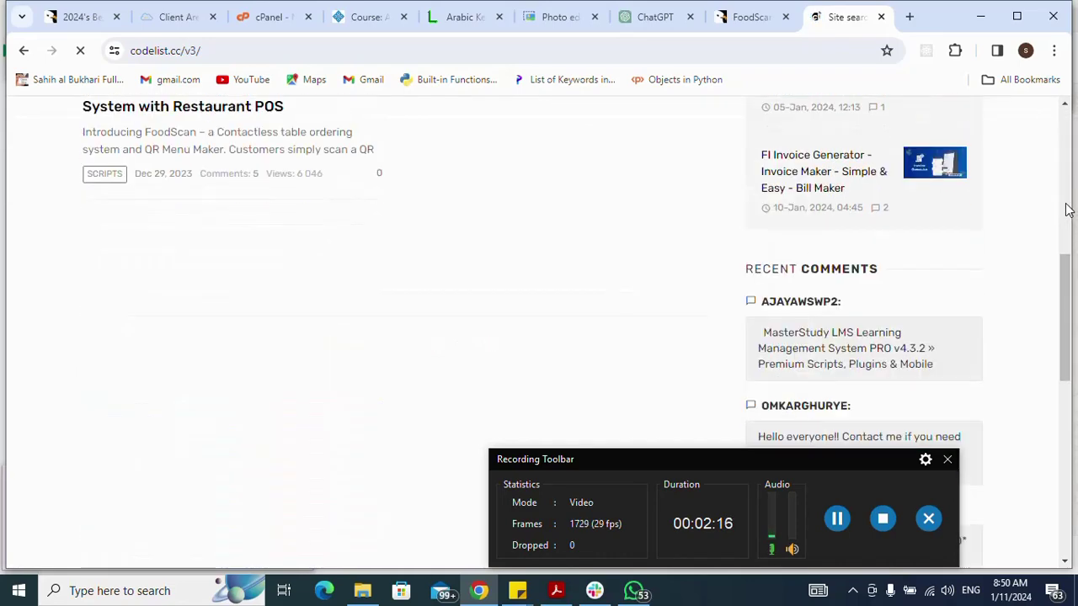
left_click_drag(1059, 271, 1045, 205)
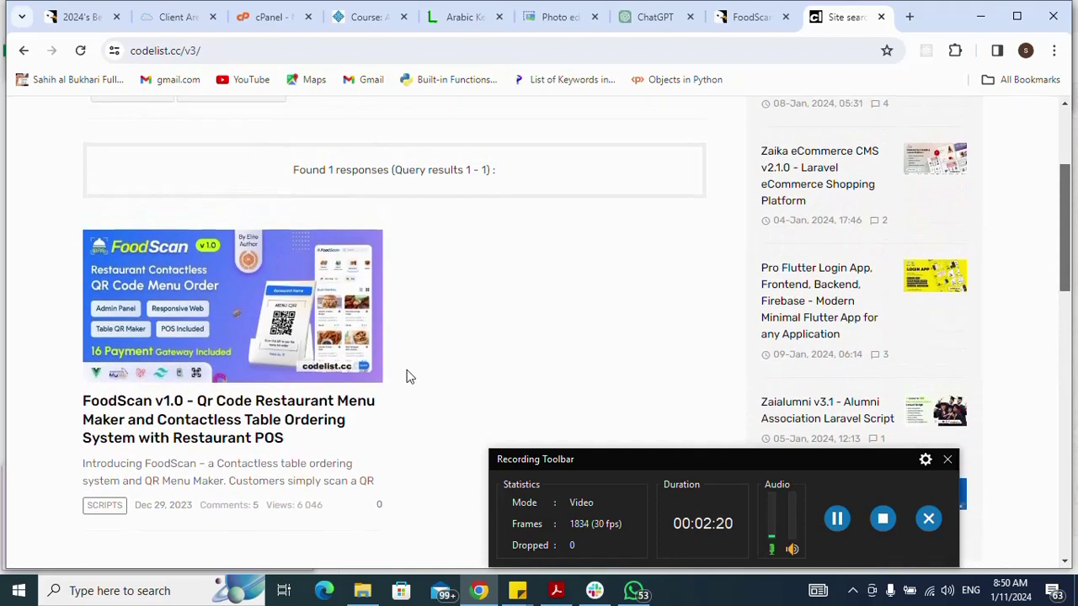
Open the FoodScan v1.0 script page and close the stray about:blank window
left_click(256, 420)
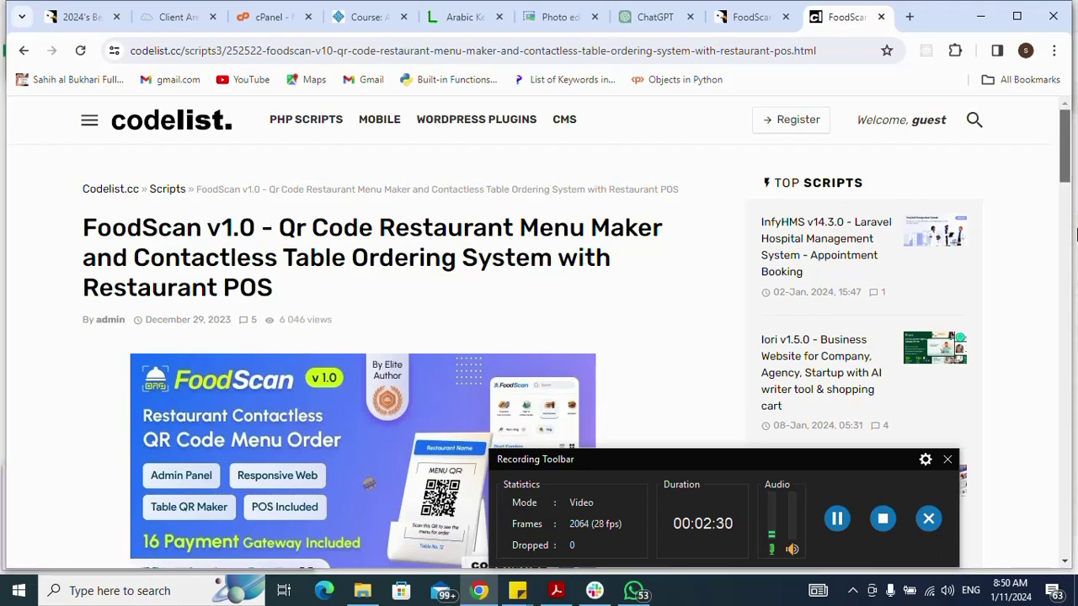
scroll(1072, 145, "down", 4)
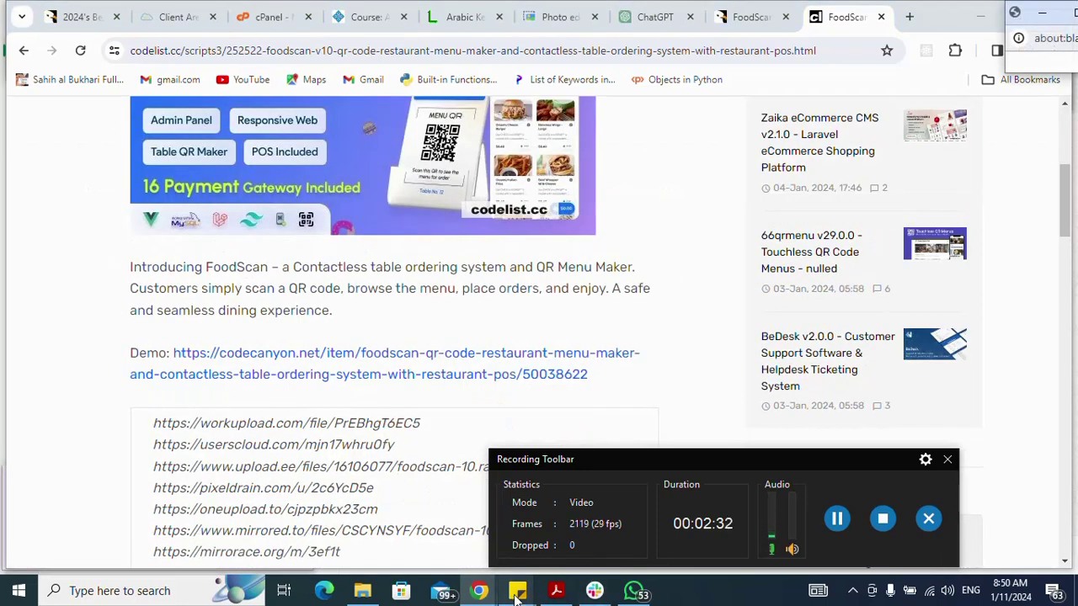
mouse_move(482, 592)
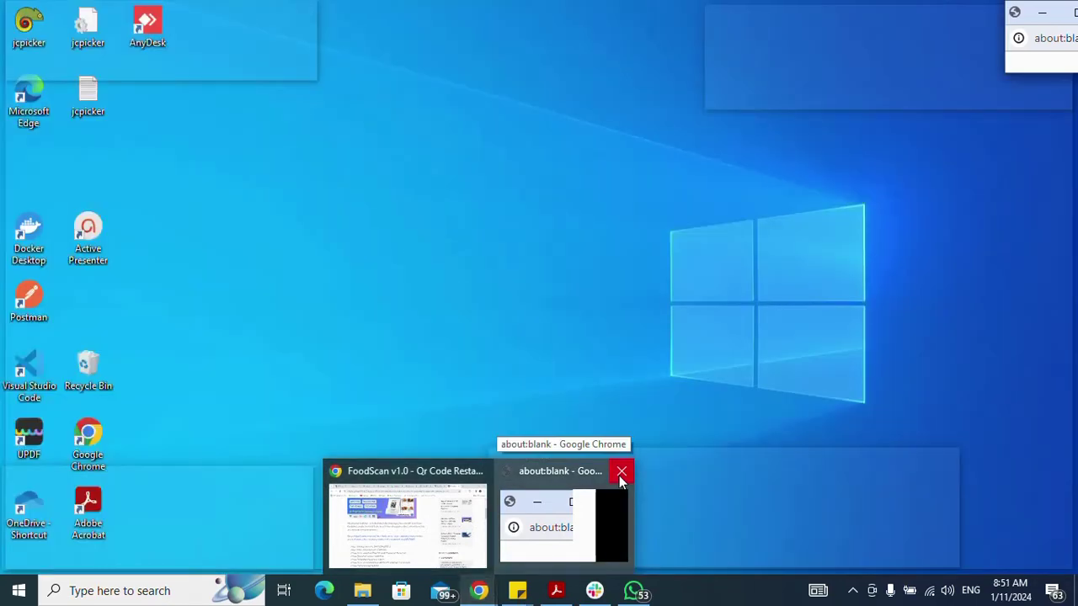
left_click(620, 473)
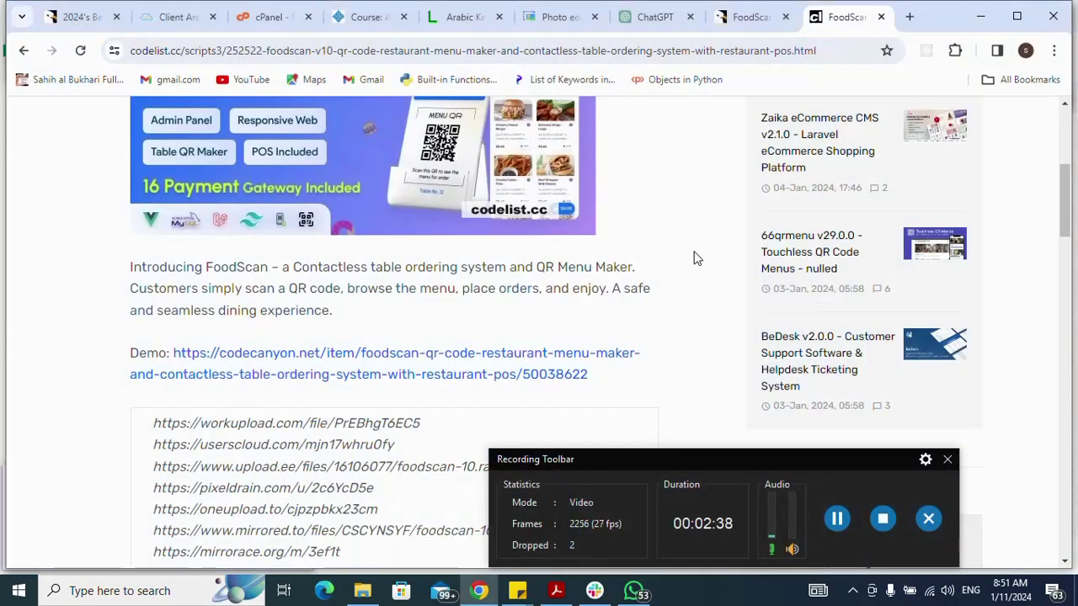
Scroll down to the download mirrors and select the pixeldrain URL
scroll(695, 258, "down", 3)
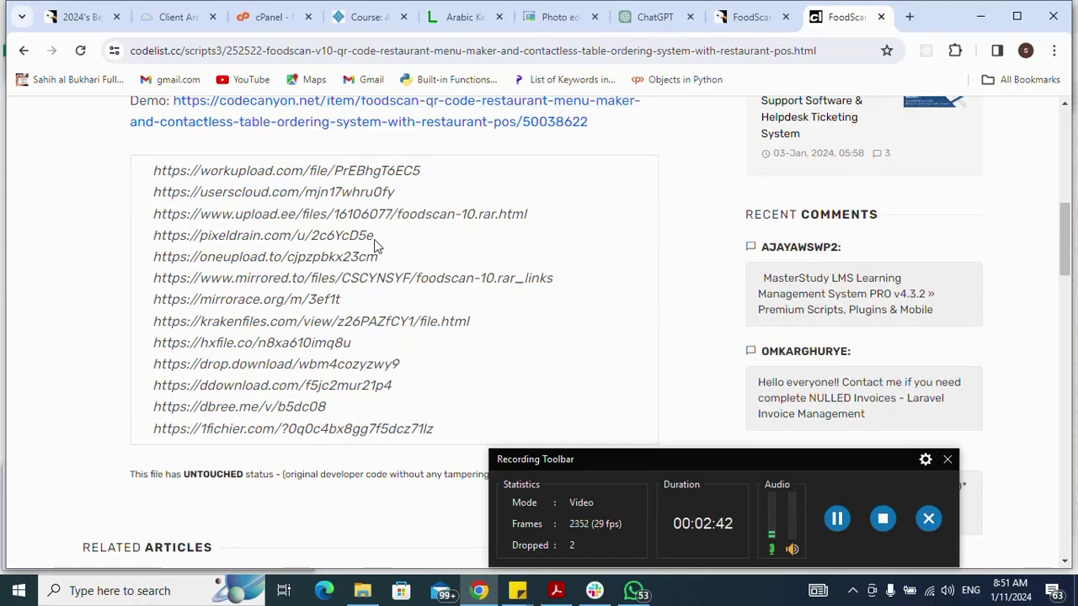
left_click_drag(374, 236, 153, 243)
key("ctrl+c")
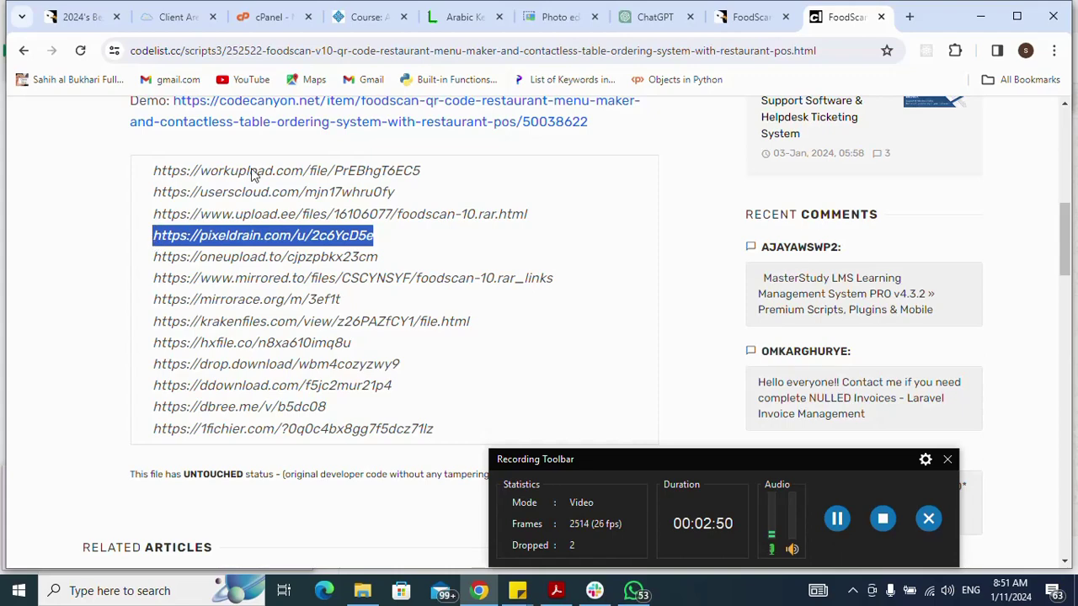
left_click(911, 17)
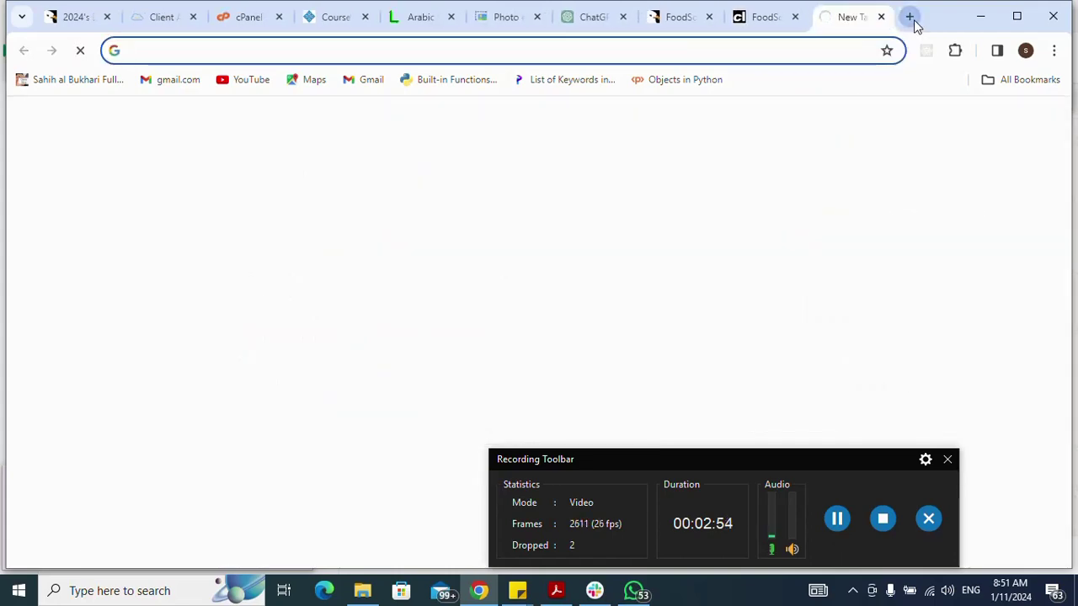
Paste the pixeldrain link to load the foodscan-10.rar (80.0 MB) page, and show the licence reminder note
key("ctrl+v")
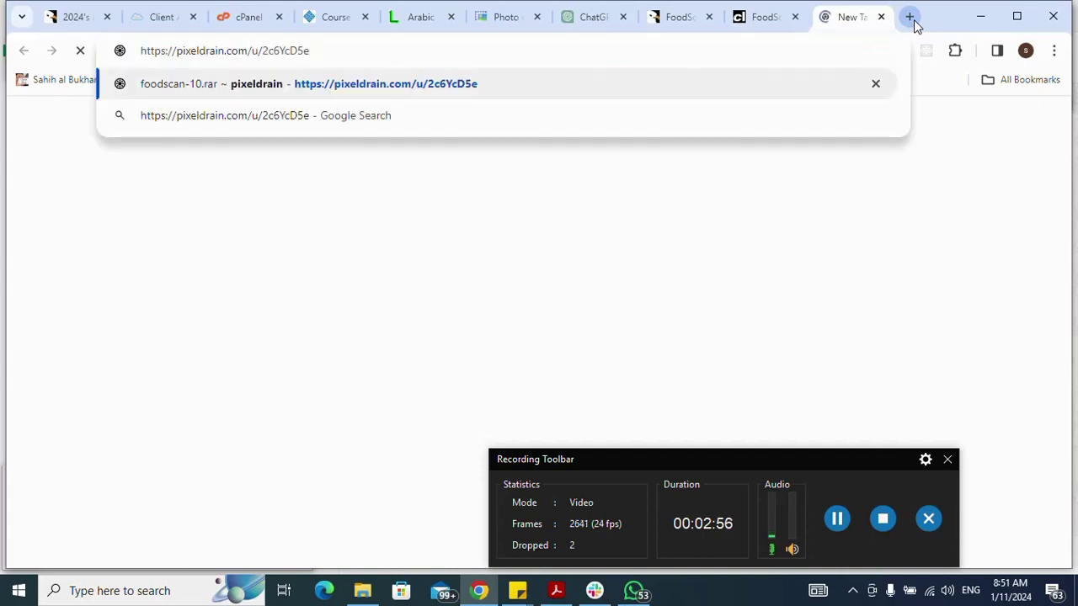
key("Return")
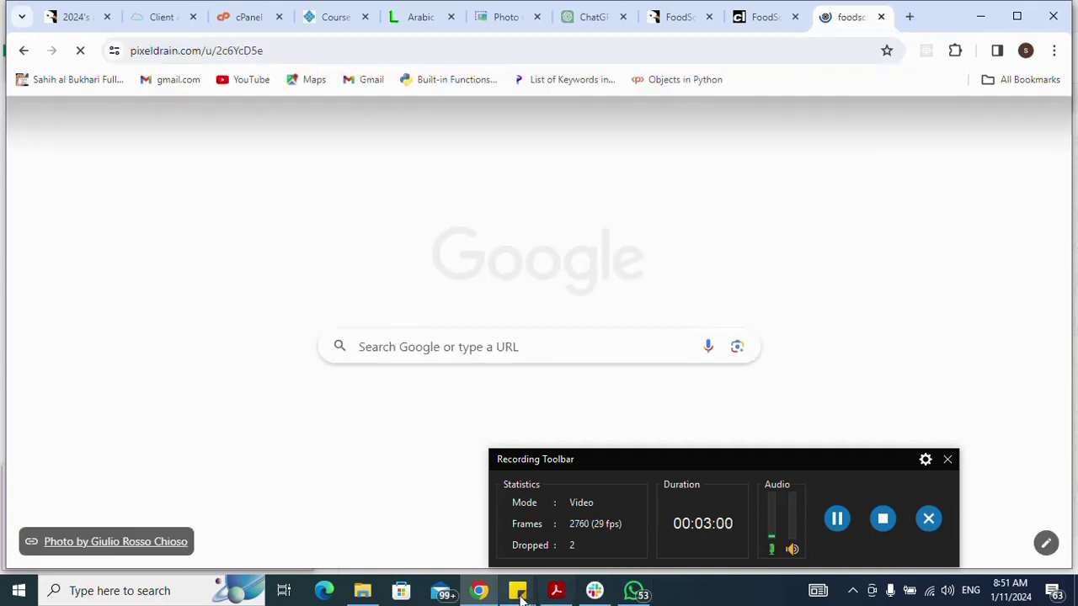
mouse_move(520, 597)
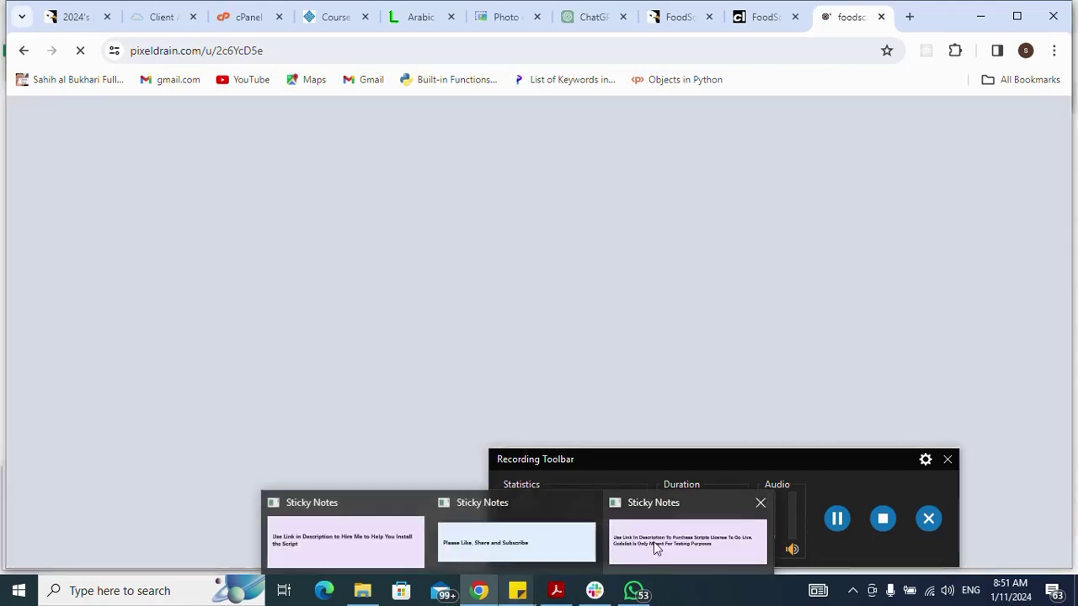
left_click(654, 542)
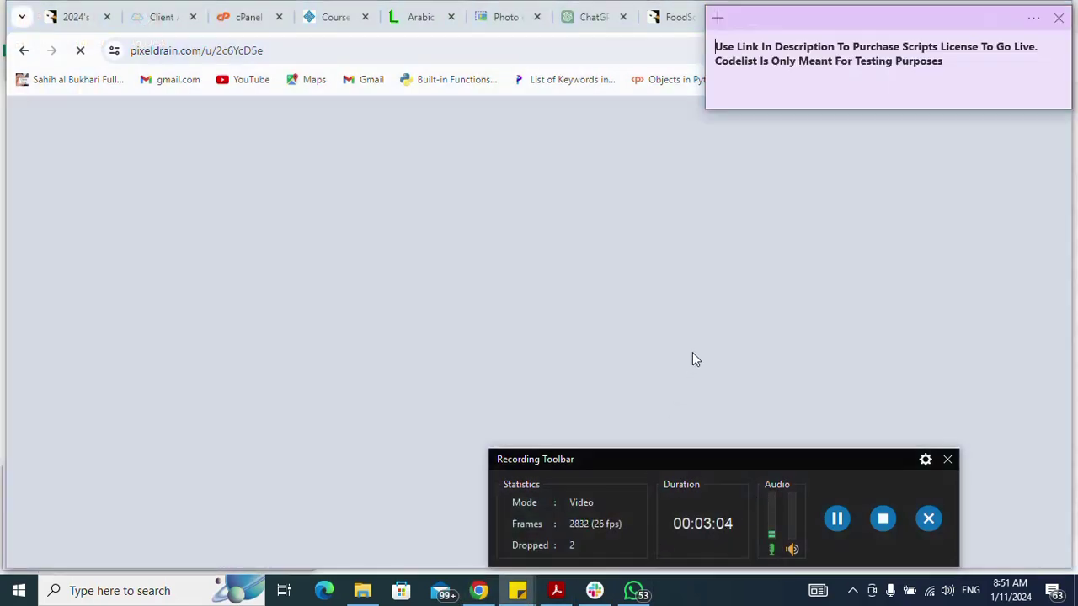
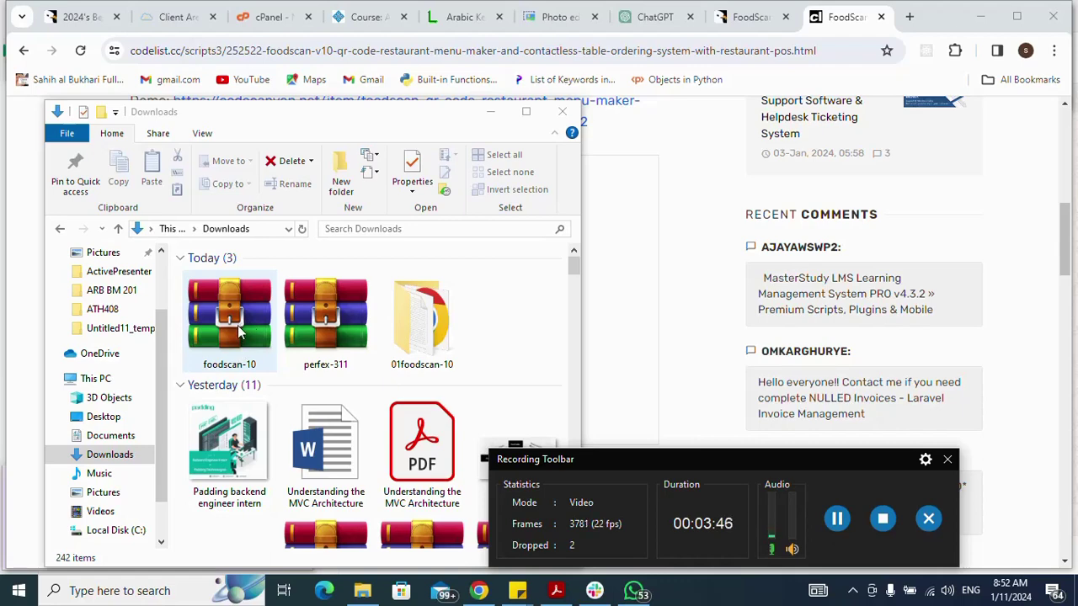
Extract foodscan-10.rar with WinRAR into Downloads\foodscan-10, dismissing the licence reminder
left_click(239, 332)
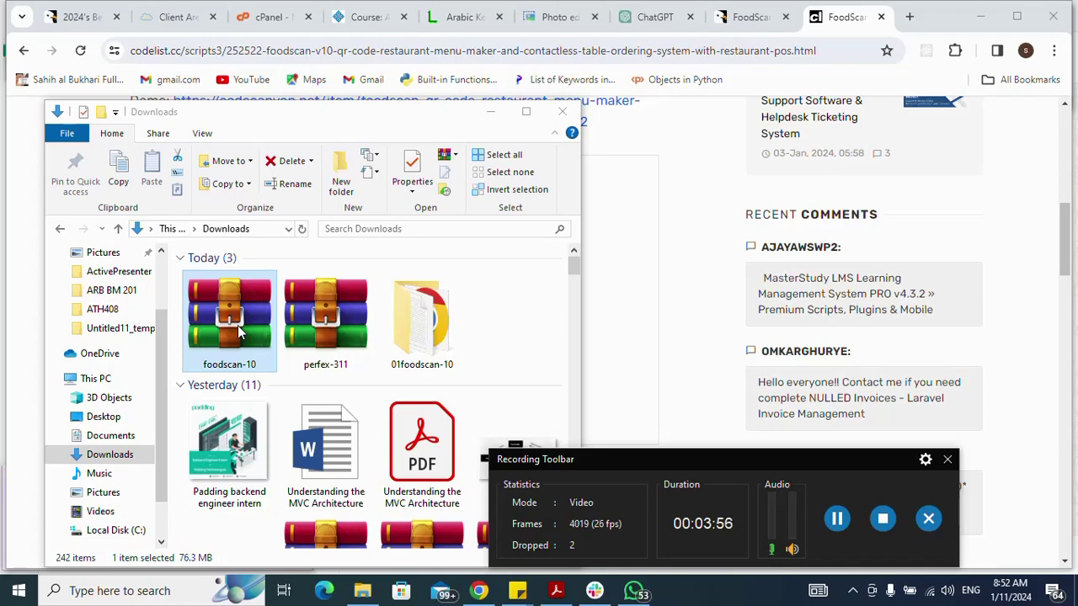
double_click(238, 329)
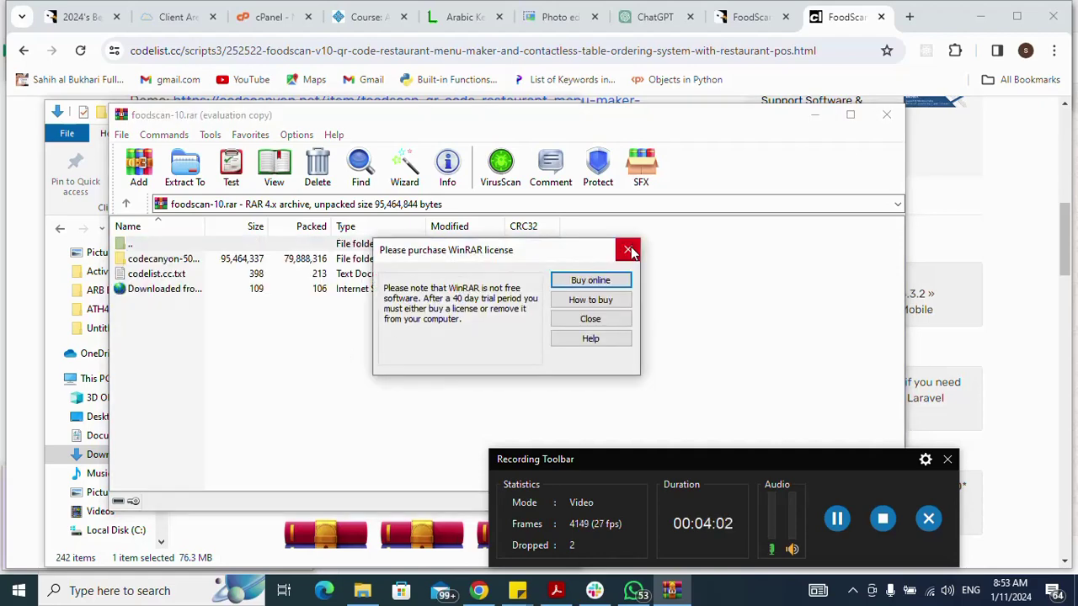
left_click(627, 250)
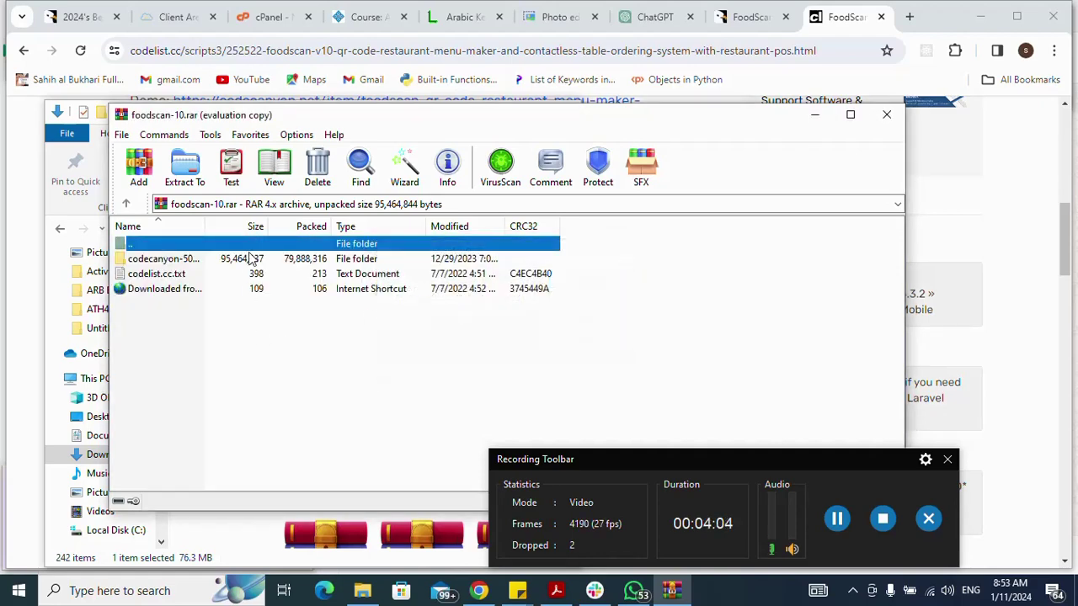
left_click(180, 168)
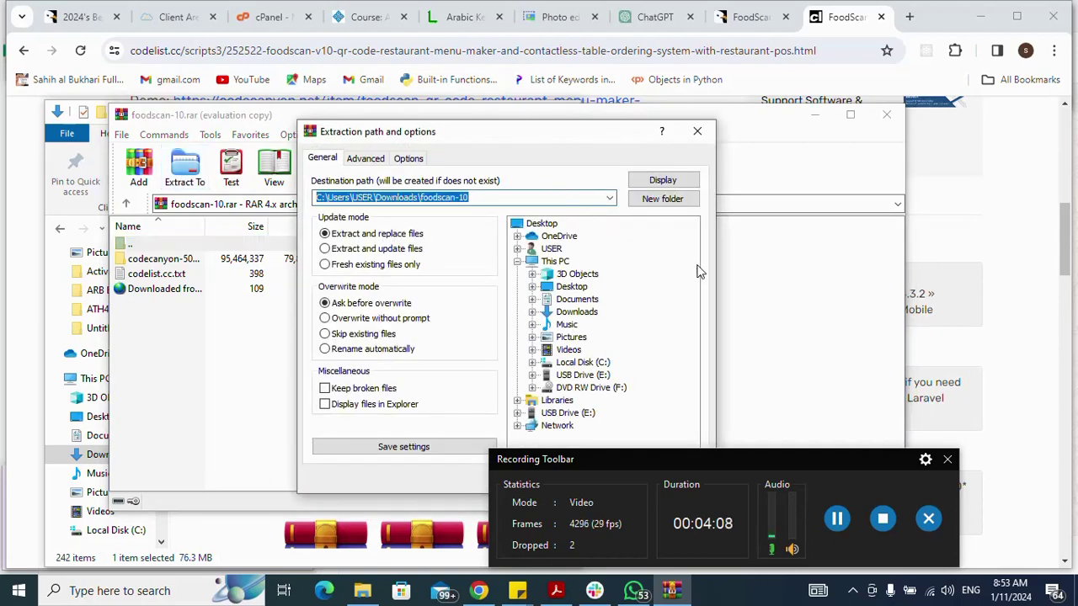
left_click(948, 459)
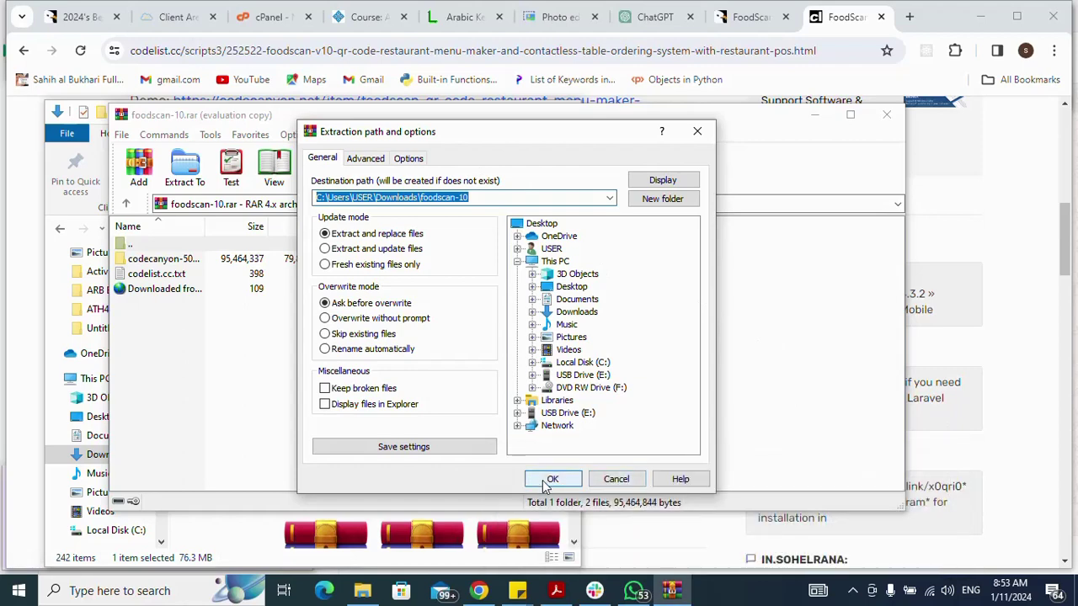
left_click(552, 478)
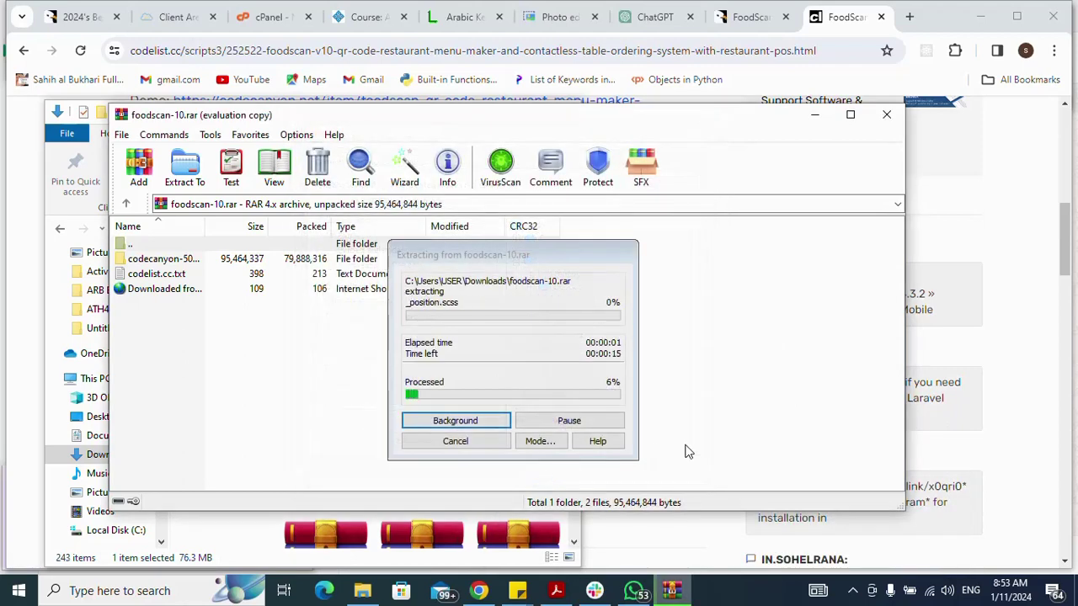
left_click(857, 594)
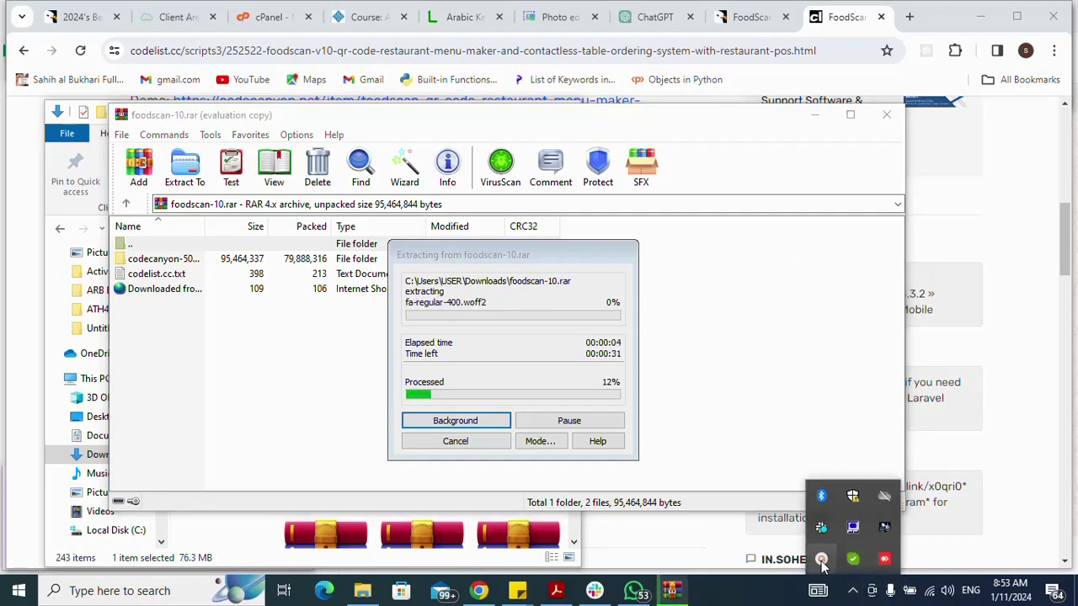
left_click(819, 561)
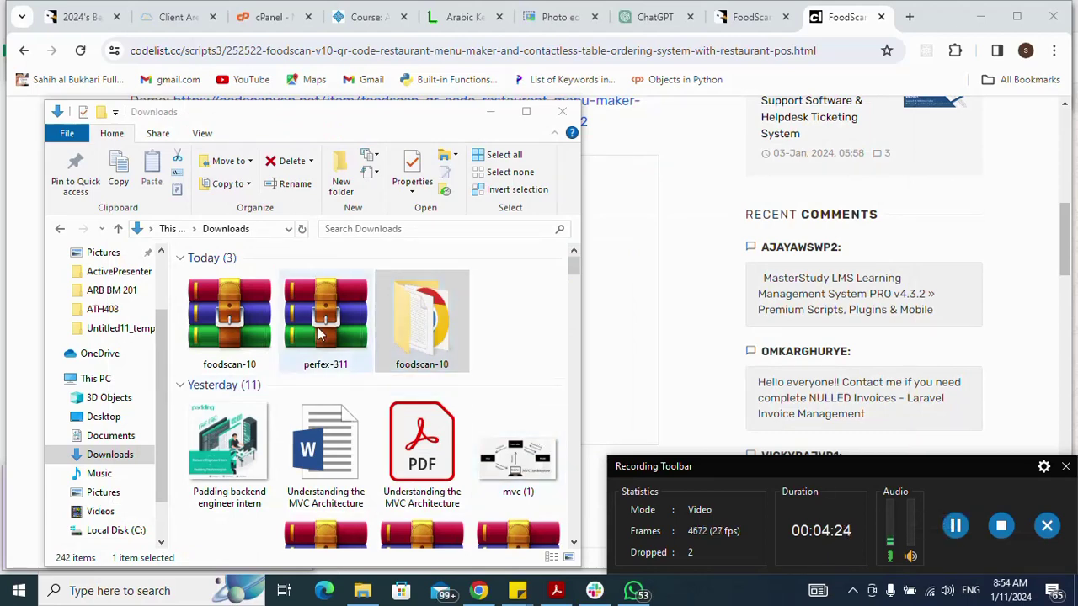
Browse foodscan-10 > codecanyon > FoodScan > Source Code to find the foodscan ZIP, then minimize Explorer
left_click(426, 335)
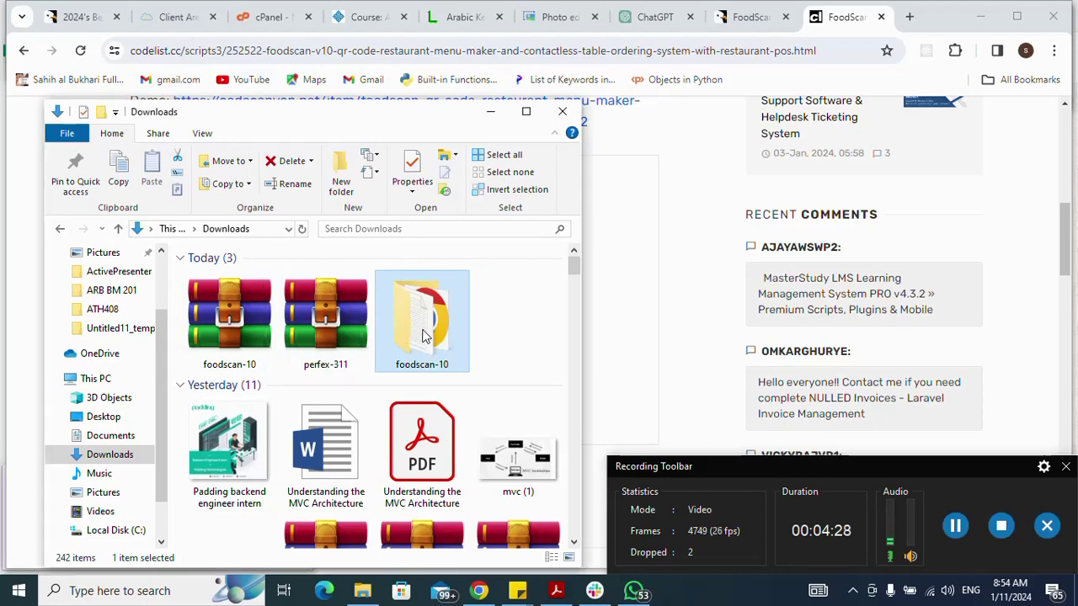
double_click(425, 335)
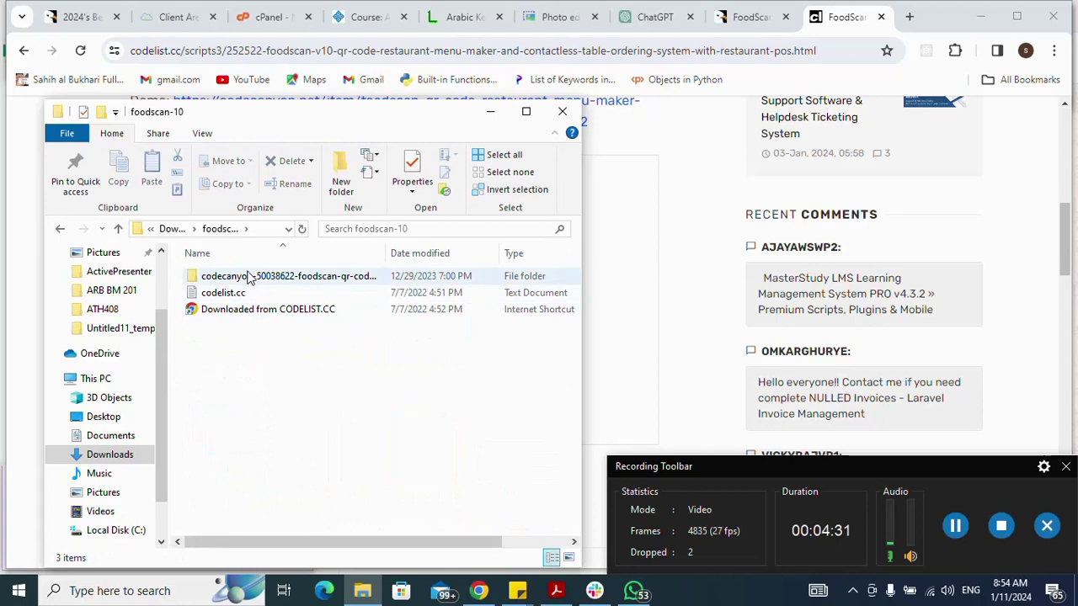
left_click(249, 278)
double_click(249, 278)
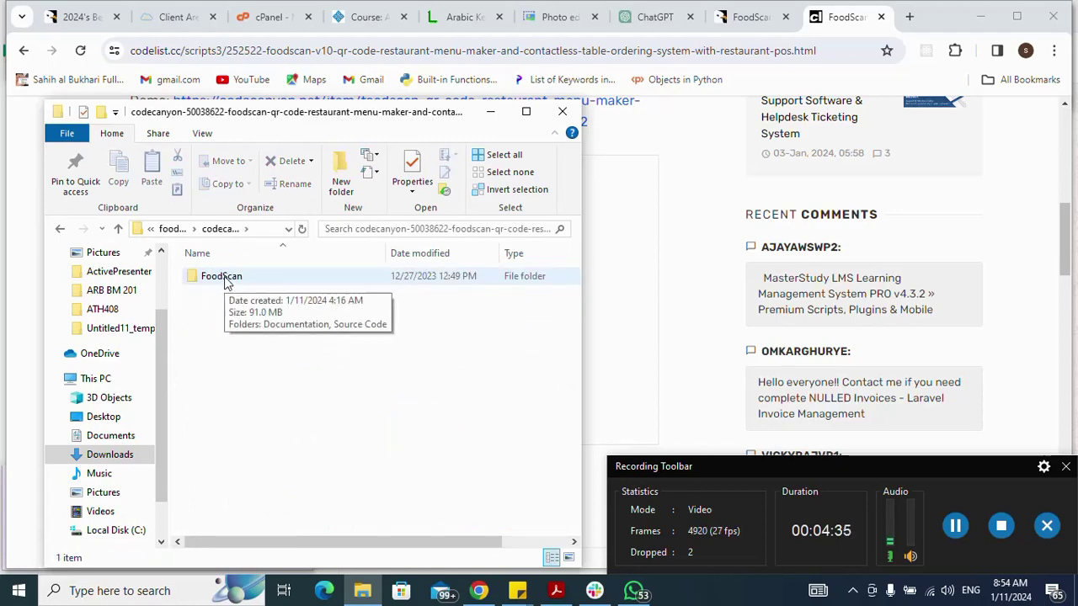
left_click(225, 283)
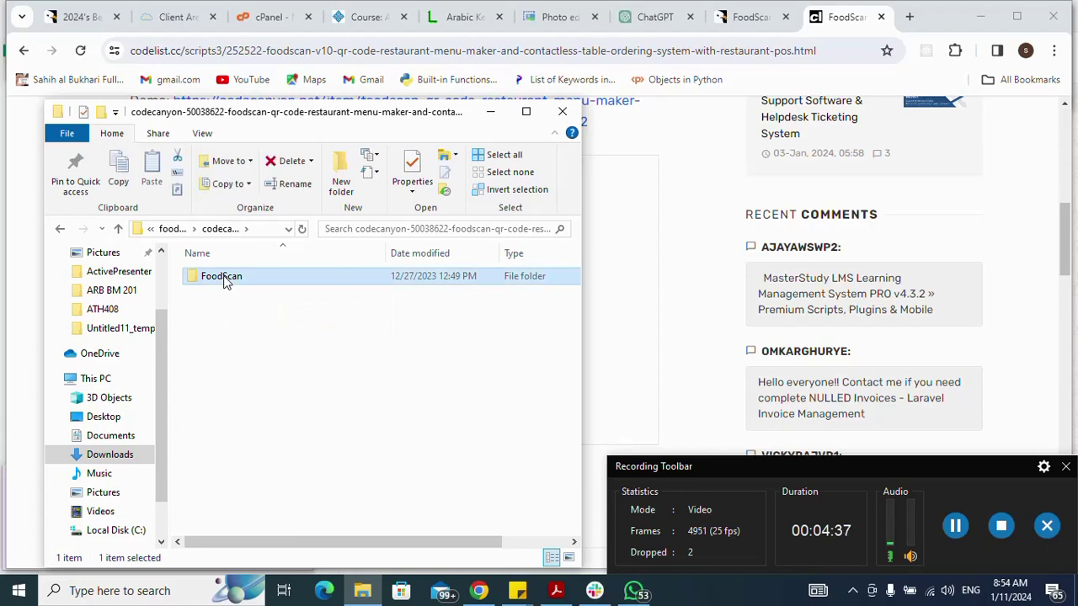
double_click(226, 283)
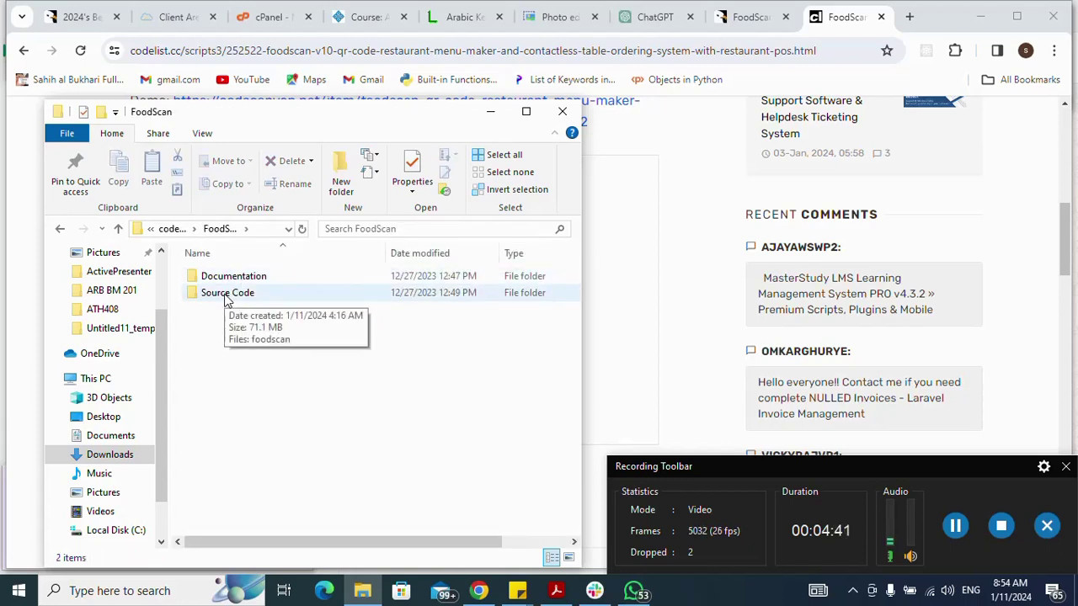
double_click(226, 295)
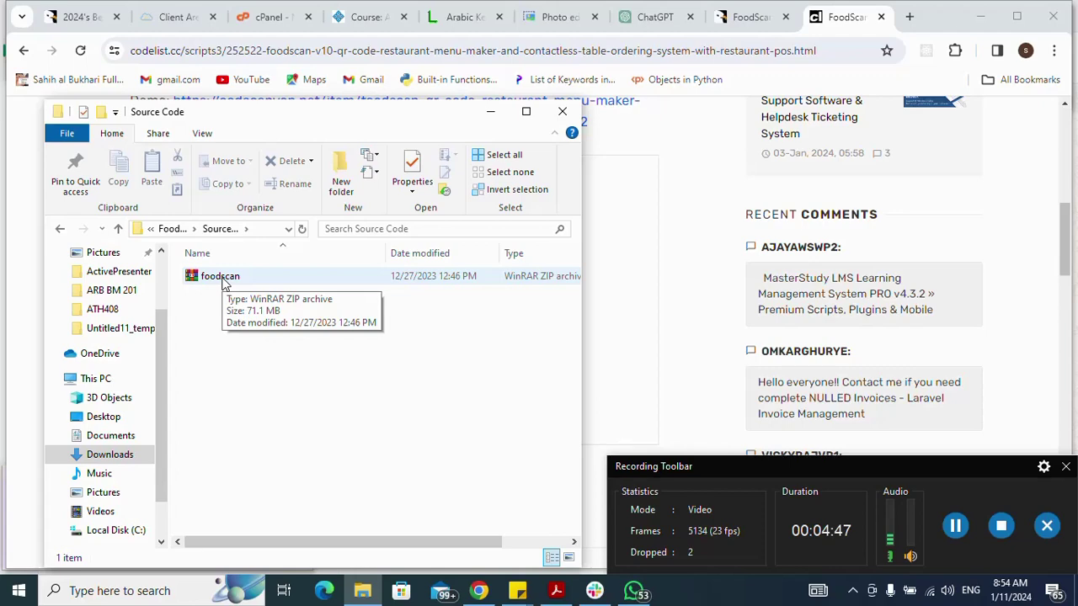
left_click(492, 115)
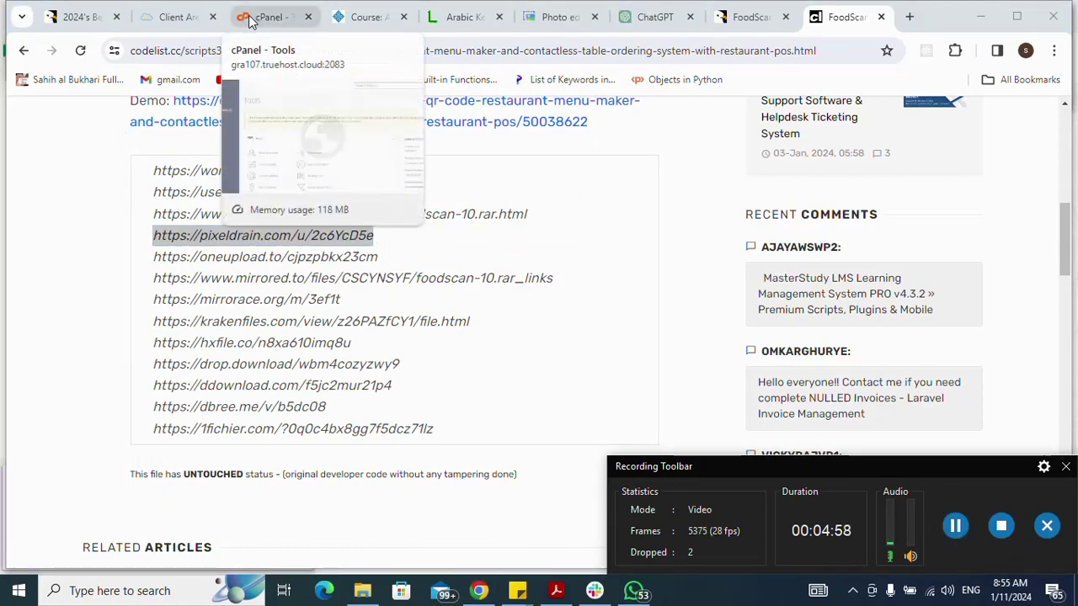
Switch to the cPanel tab and launch File Manager
left_click(276, 24)
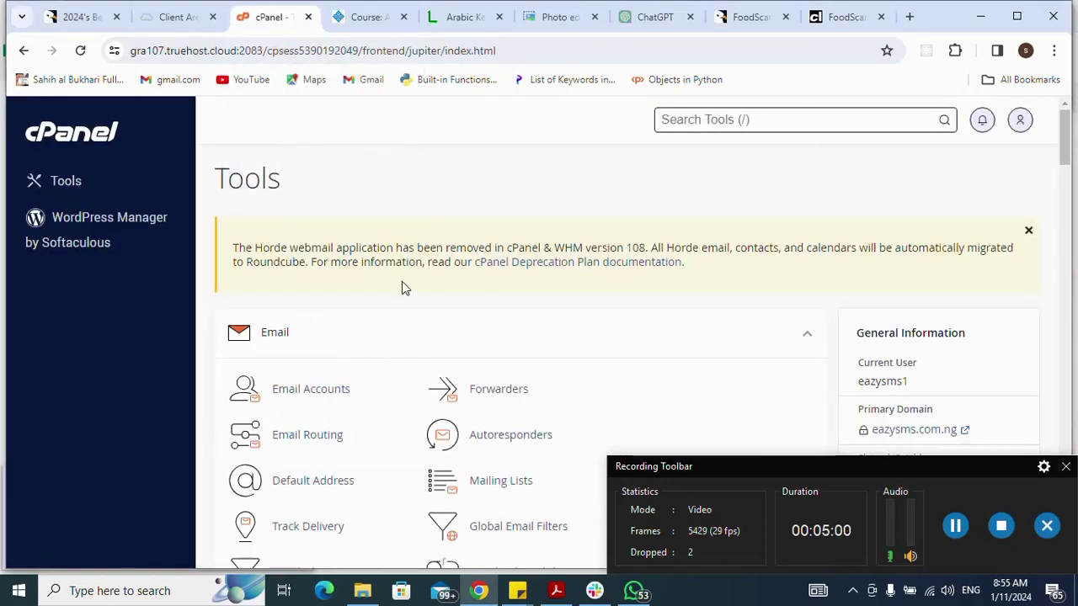
scroll(451, 196, "down", 5)
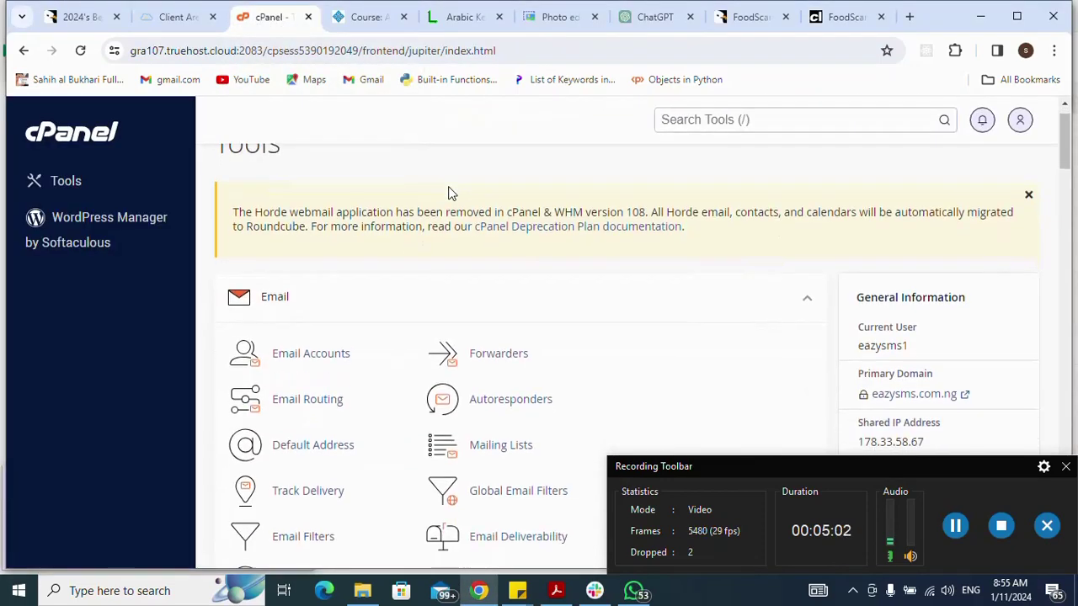
scroll(449, 193, "down", 2)
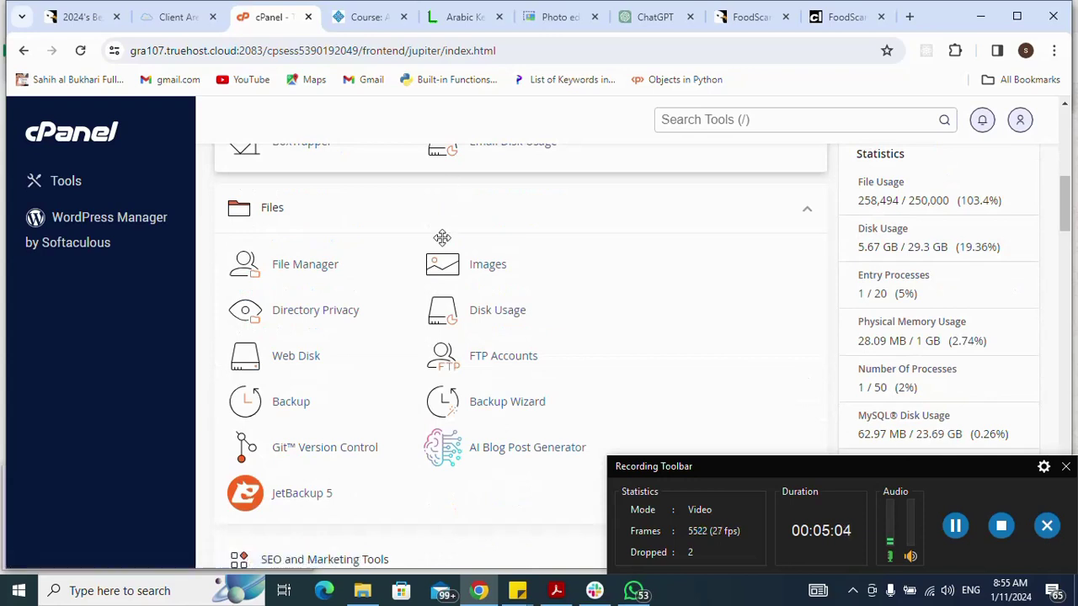
left_click(321, 268)
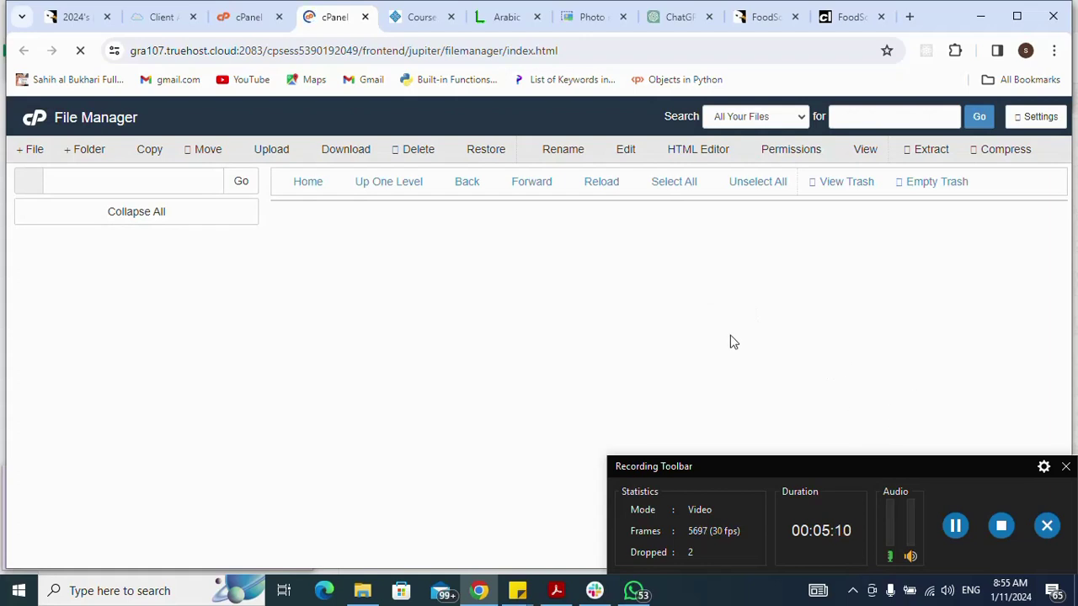
left_click(957, 526)
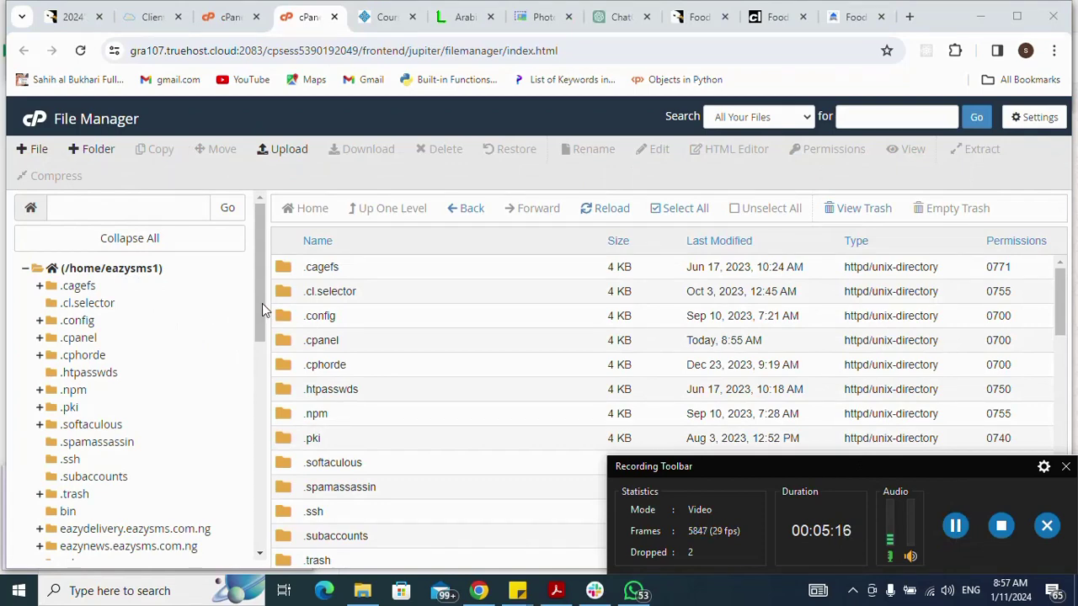
left_click_drag(262, 304, 237, 461)
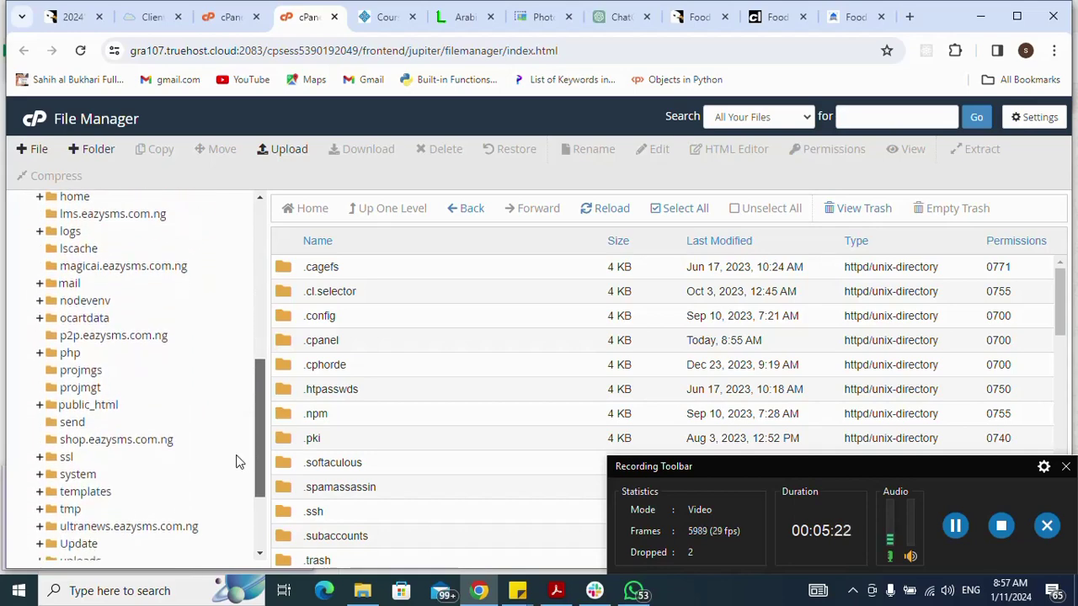
Select the projmgs folder in the tree and go to its Upload page
left_click(77, 372)
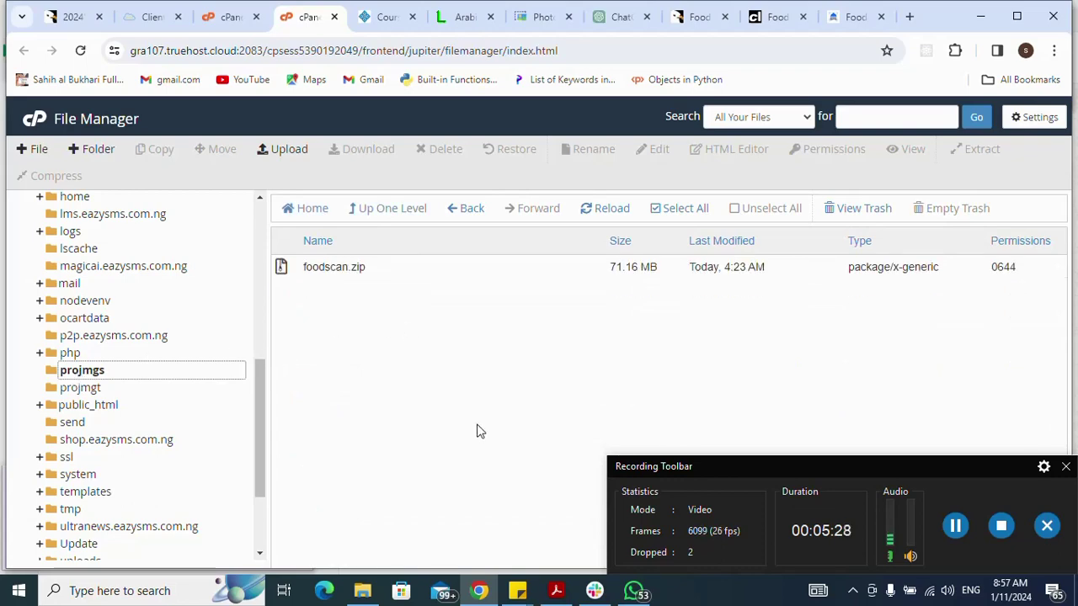
left_click(362, 591)
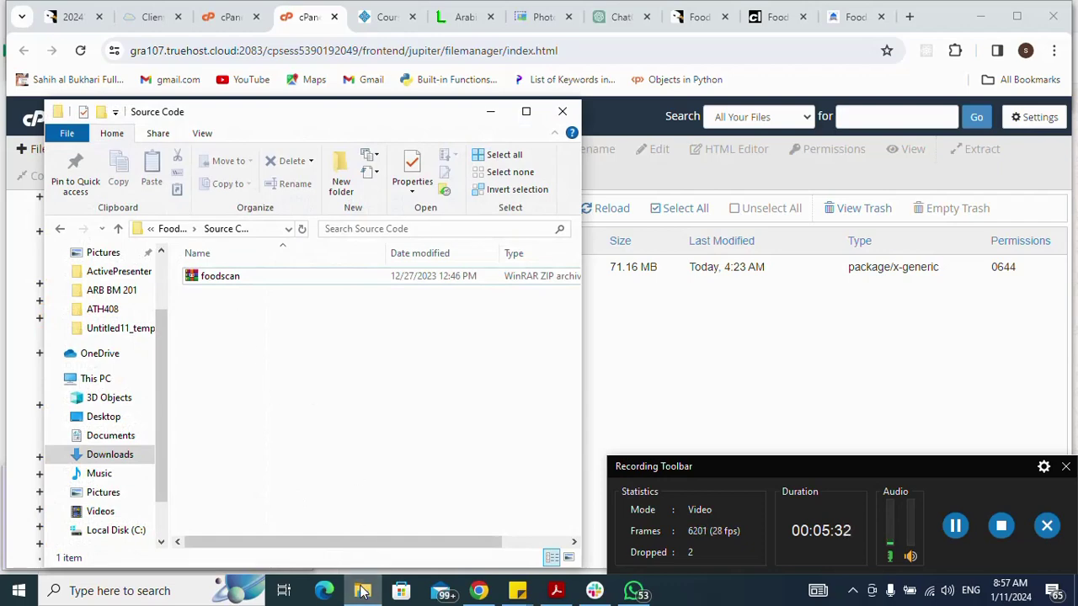
left_click(362, 590)
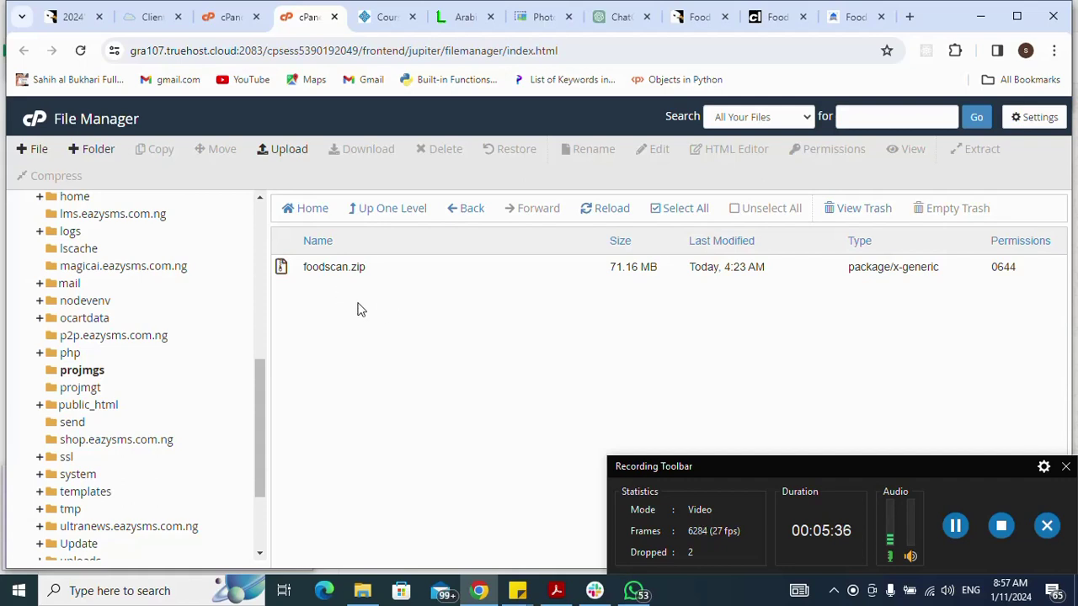
left_click(87, 373)
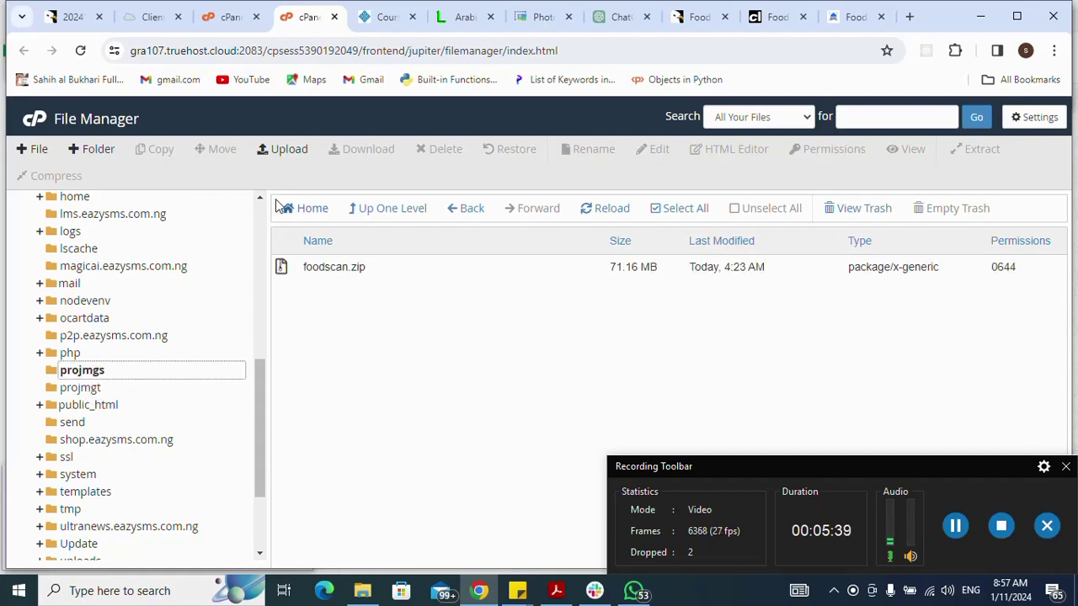
left_click(287, 150)
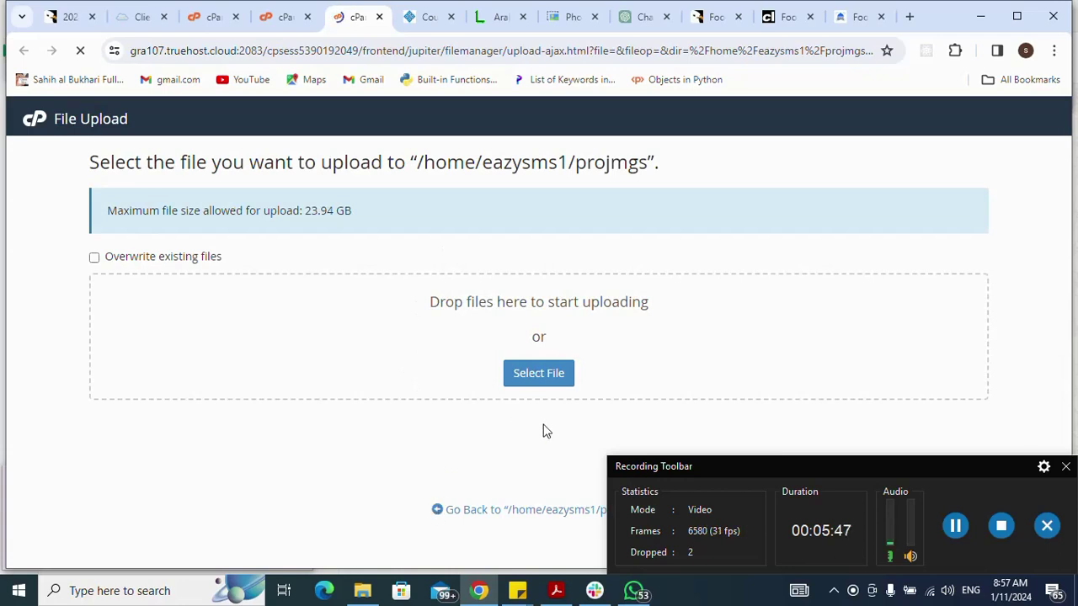
Browse the file picker to Source Code's foodscan zip, cancel, and go back to File Manager
left_click(549, 374)
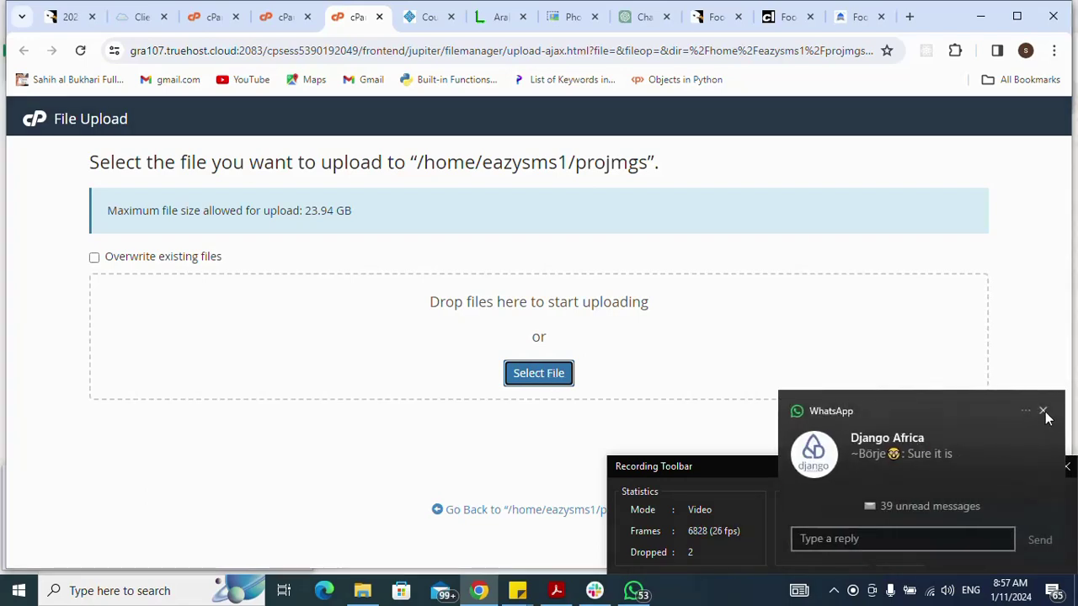
left_click(1043, 411)
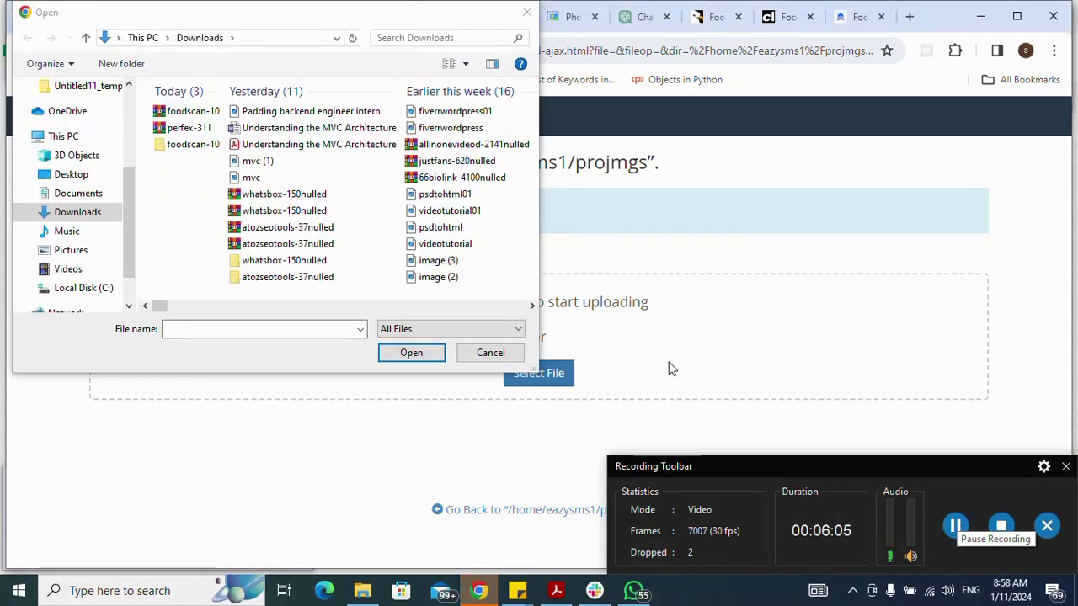
double_click(165, 143)
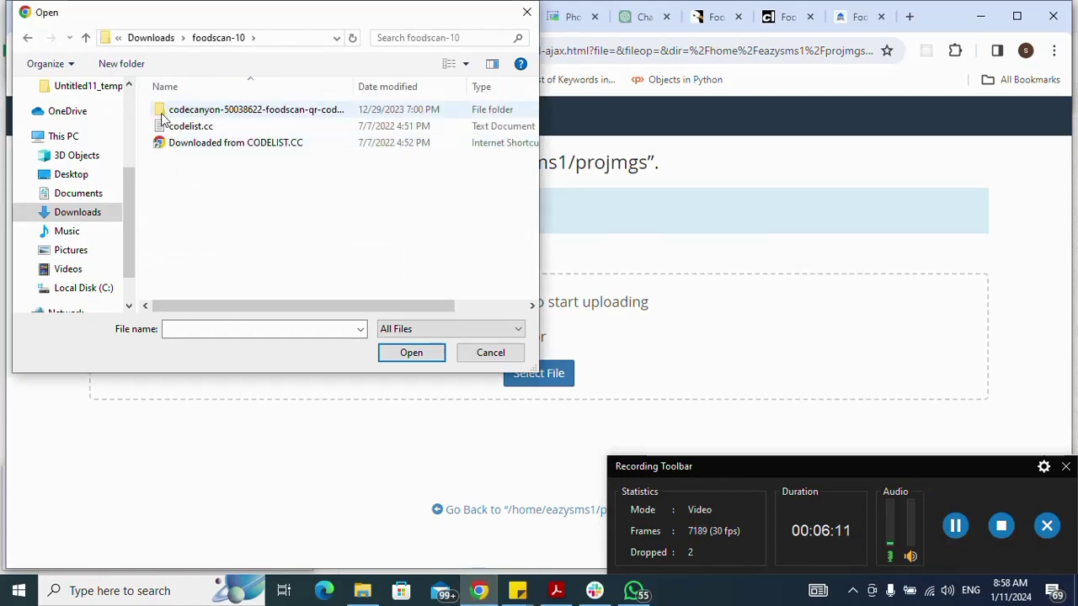
double_click(163, 115)
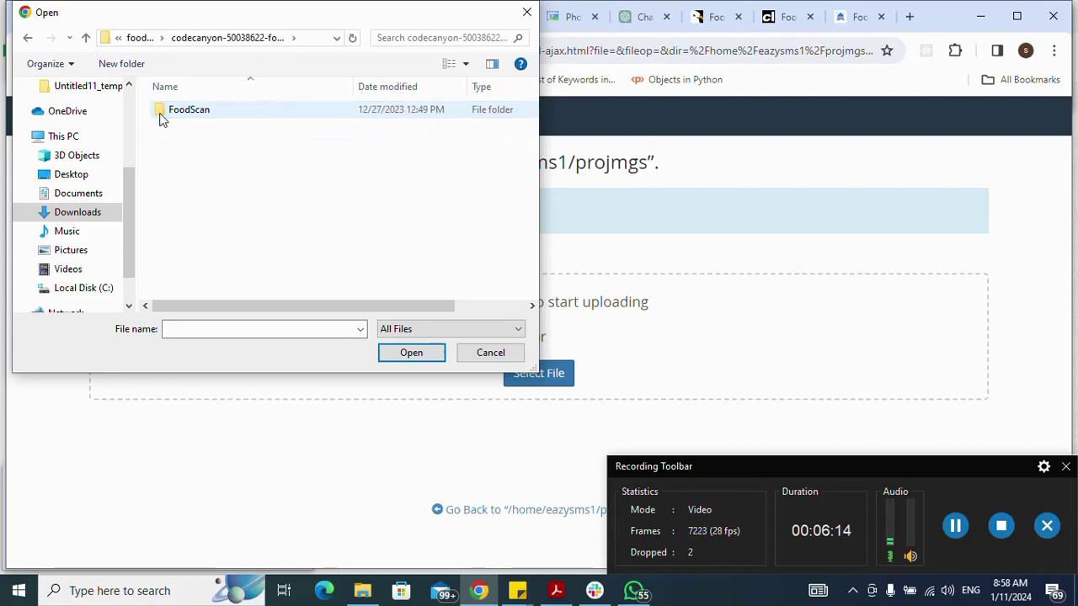
double_click(163, 119)
left_click(166, 129)
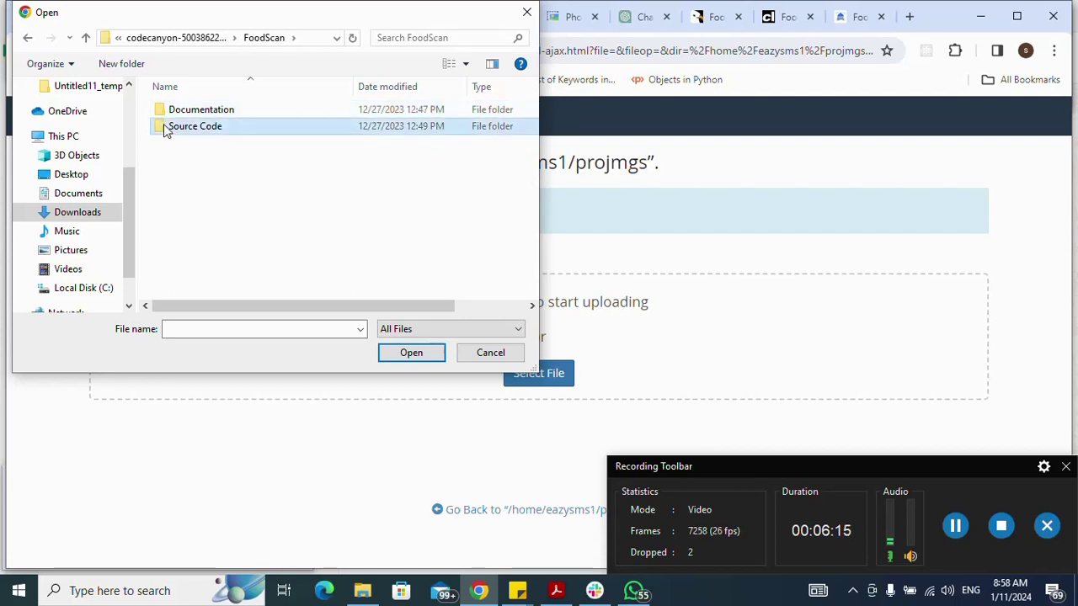
double_click(166, 128)
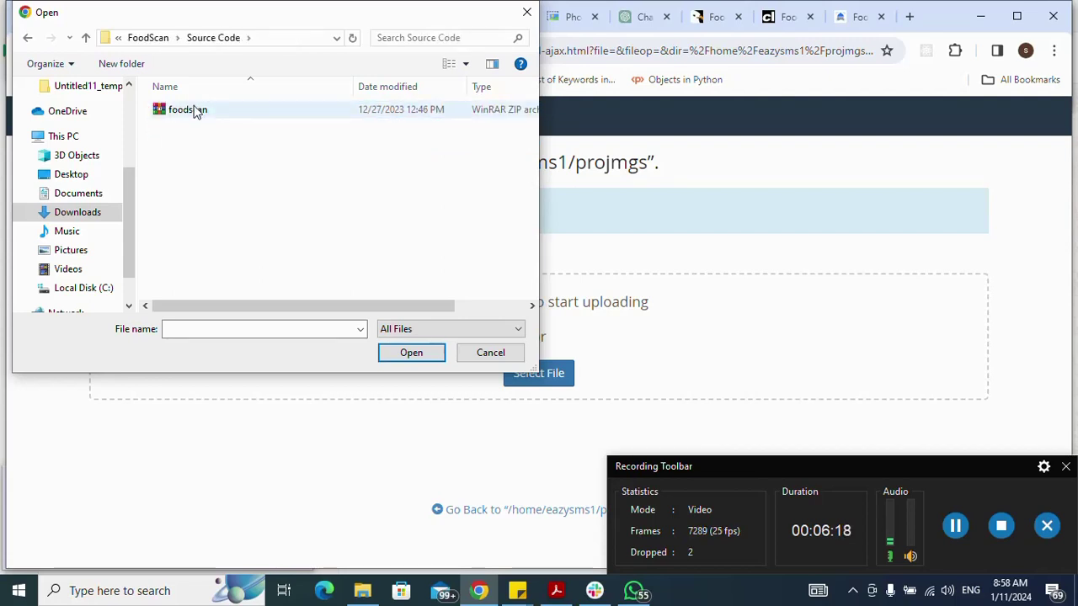
left_click(195, 112)
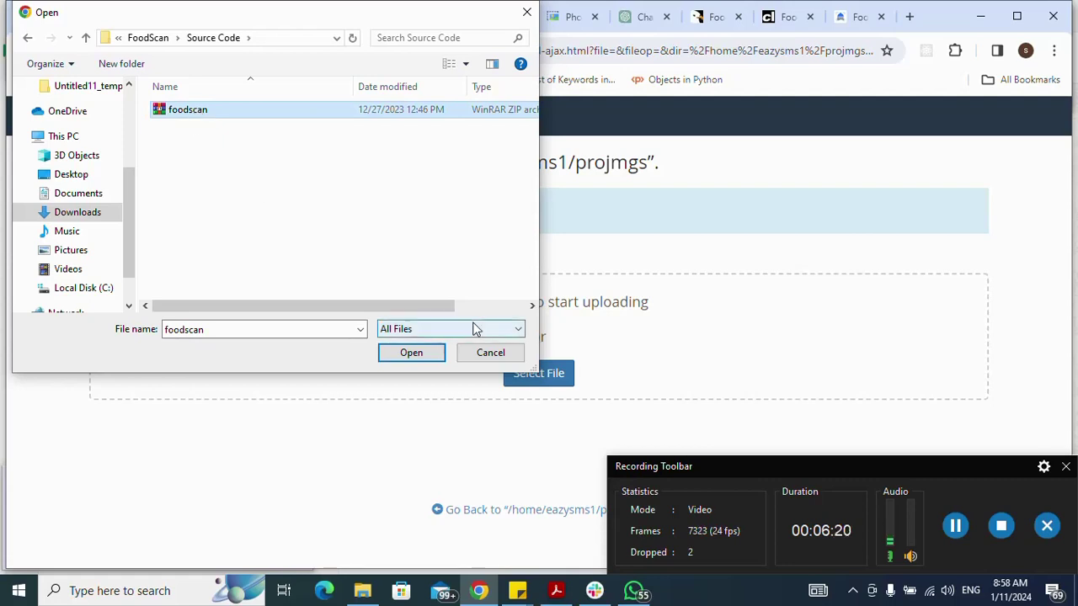
left_click(488, 354)
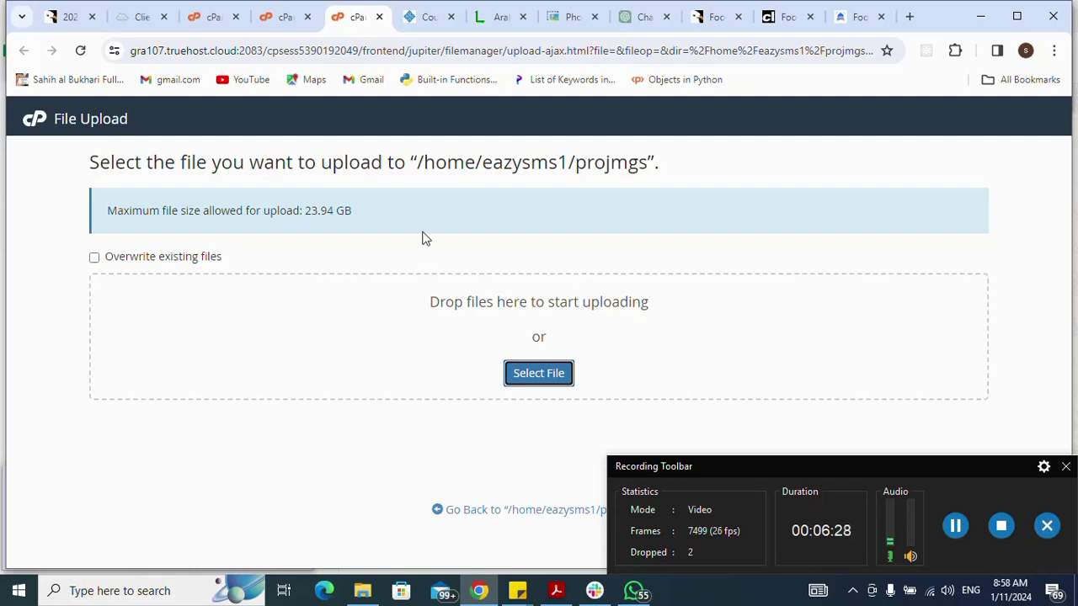
left_click(512, 517)
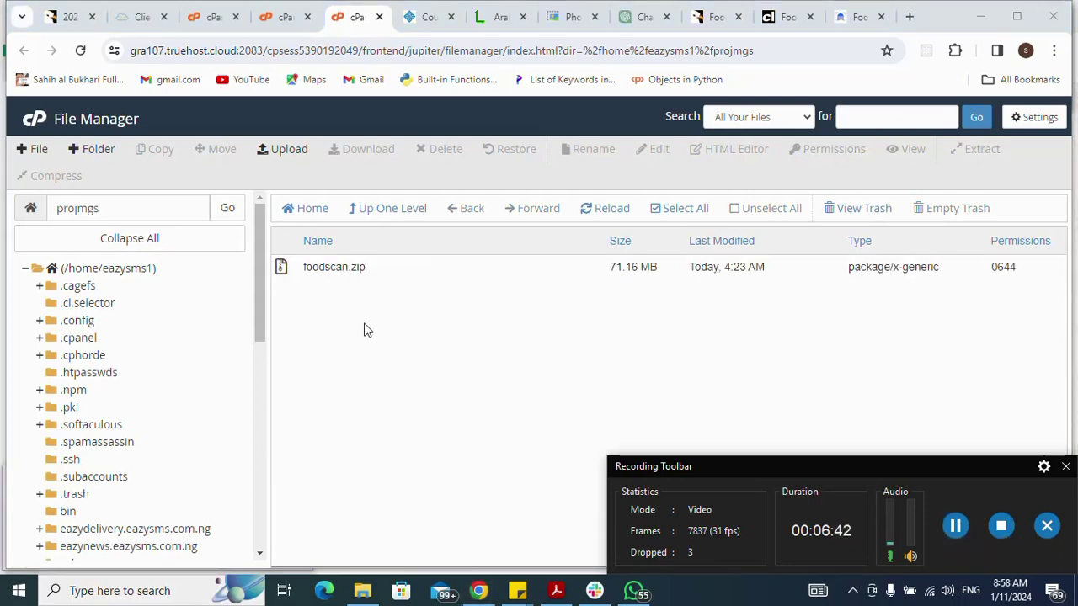
Extract foodscan.zip into /projmgs and close the extraction results
right_click(282, 275)
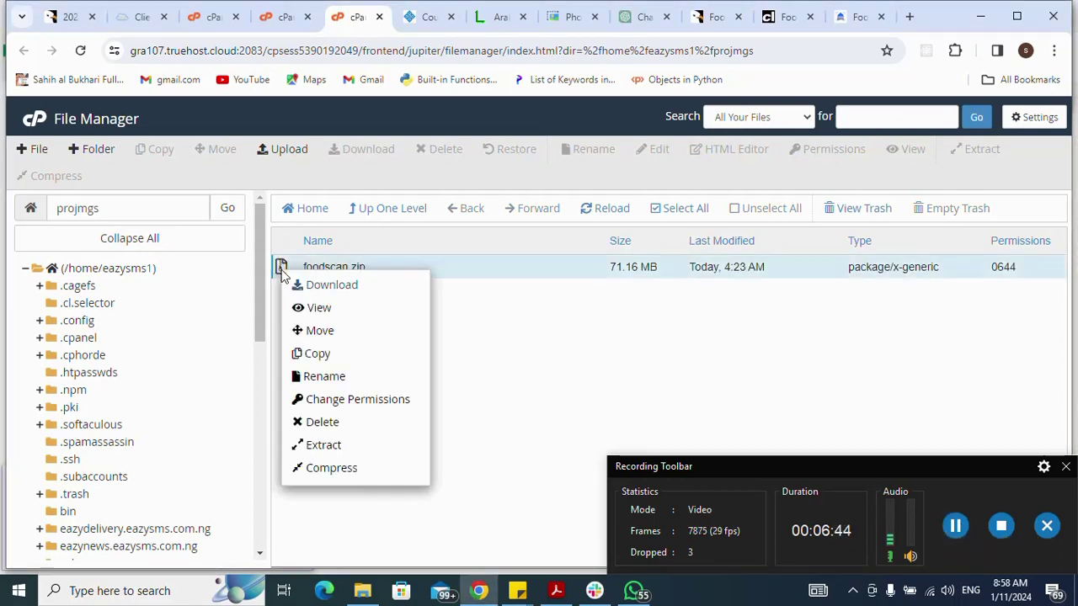
left_click(334, 450)
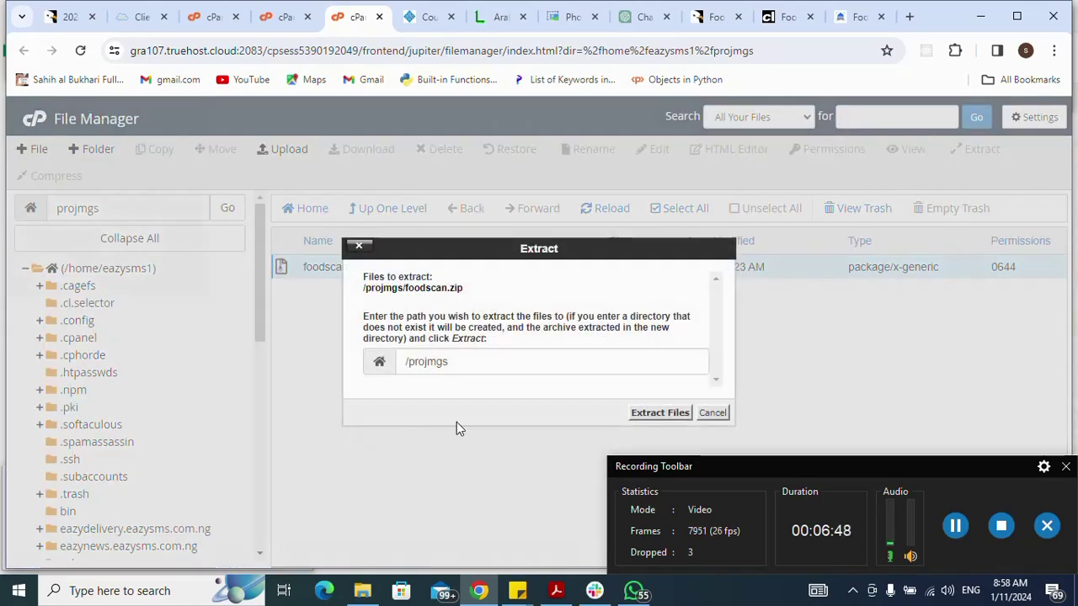
left_click(647, 412)
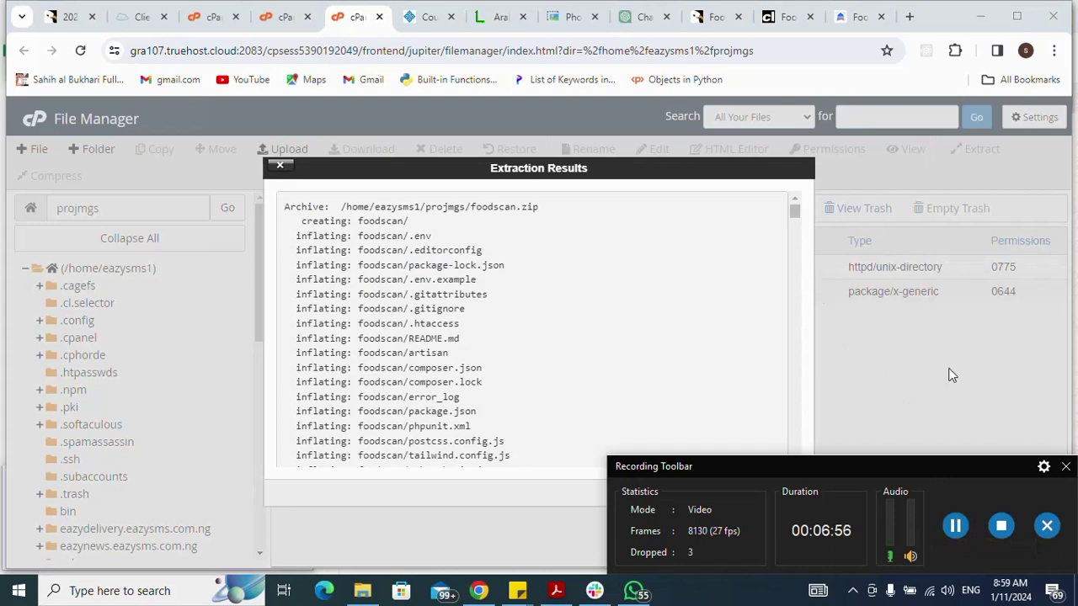
left_click(1065, 466)
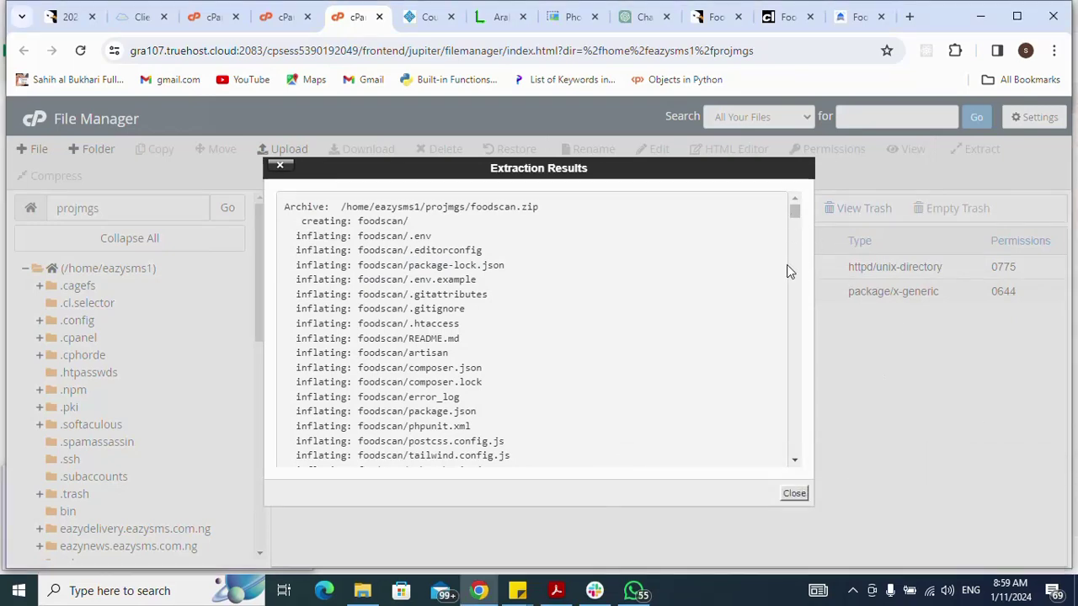
scroll(789, 320, "down", 10)
left_click(794, 351)
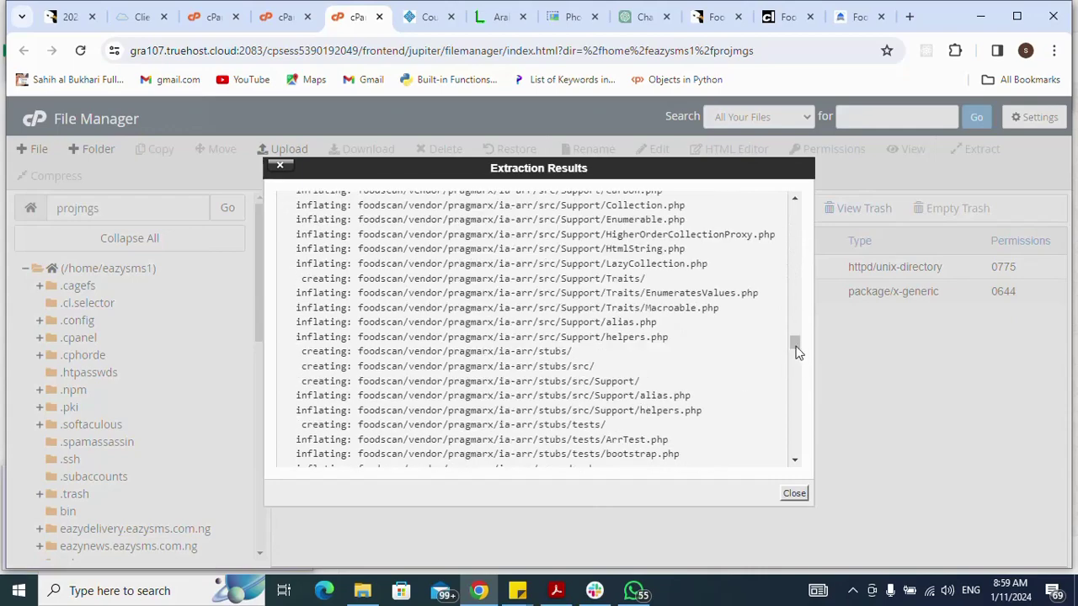
scroll(802, 425, "down", 15)
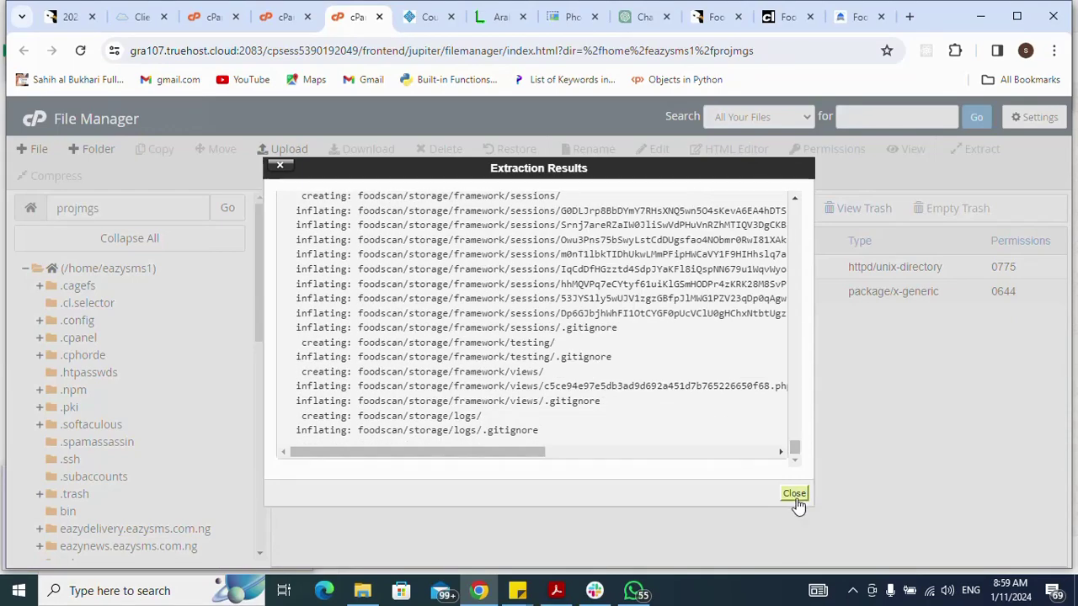
left_click(795, 495)
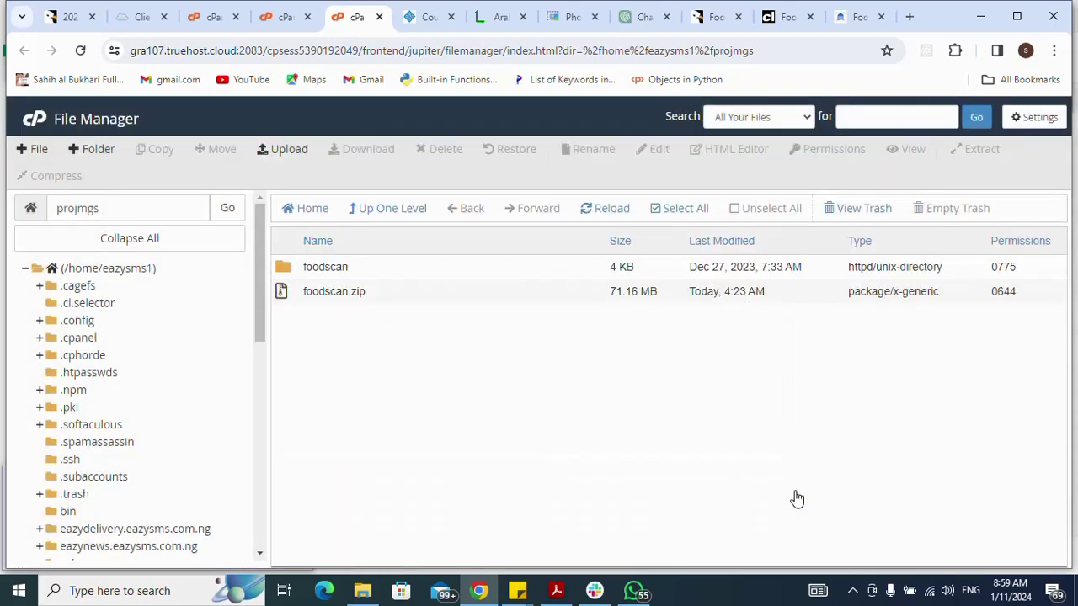
Select all files inside foodscan and move them to /projmgs
double_click(285, 268)
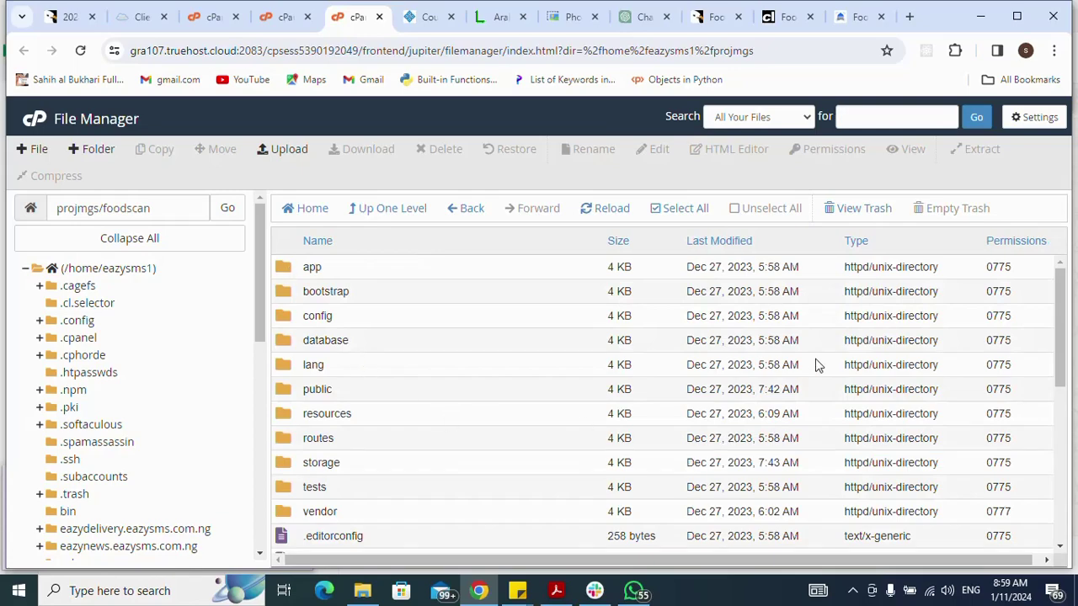
left_click(673, 211)
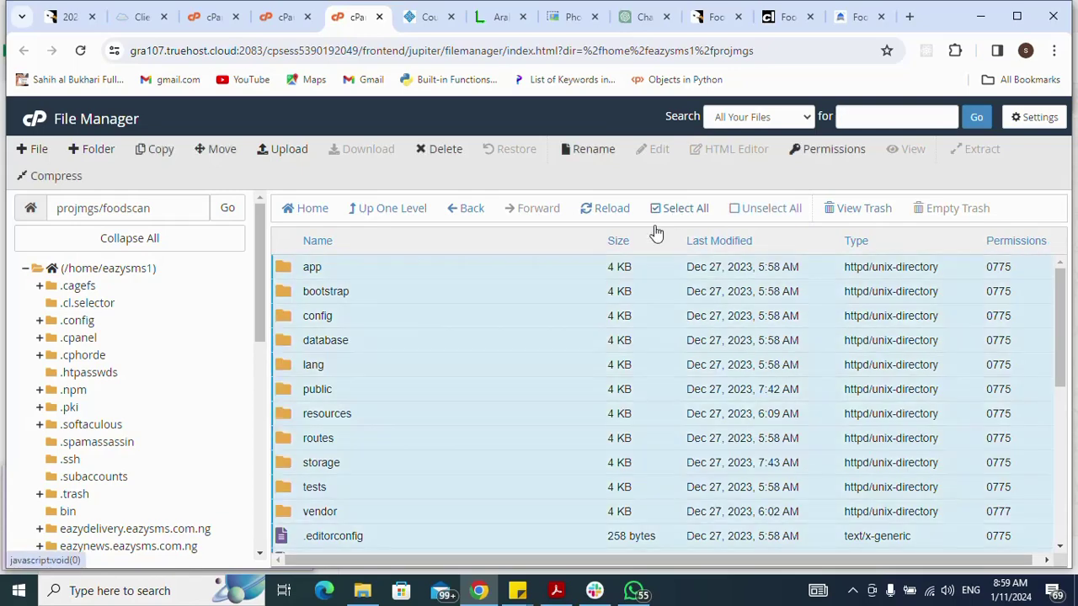
right_click(508, 368)
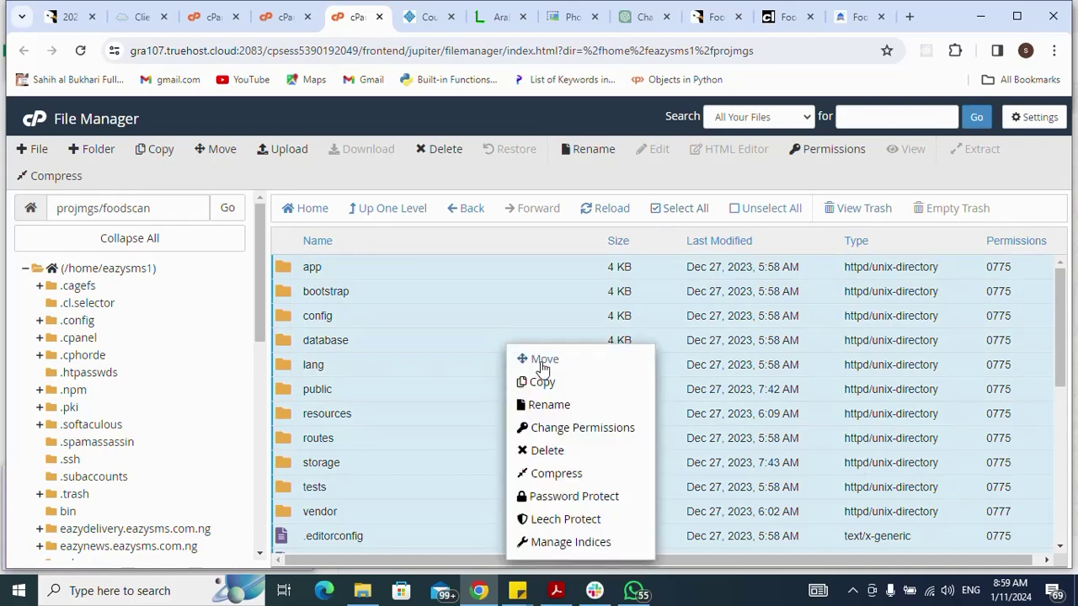
left_click(544, 365)
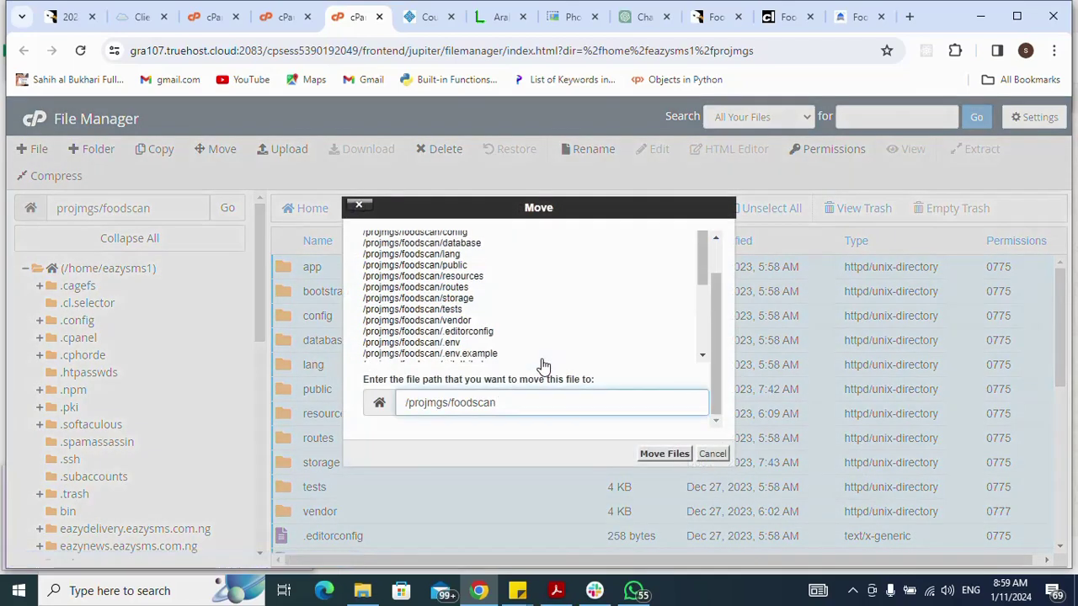
key("BackSpace")
key("BackSpace")
key("BackSpace")
key("BackSpace")
key("BackSpace")
key("BackSpace")
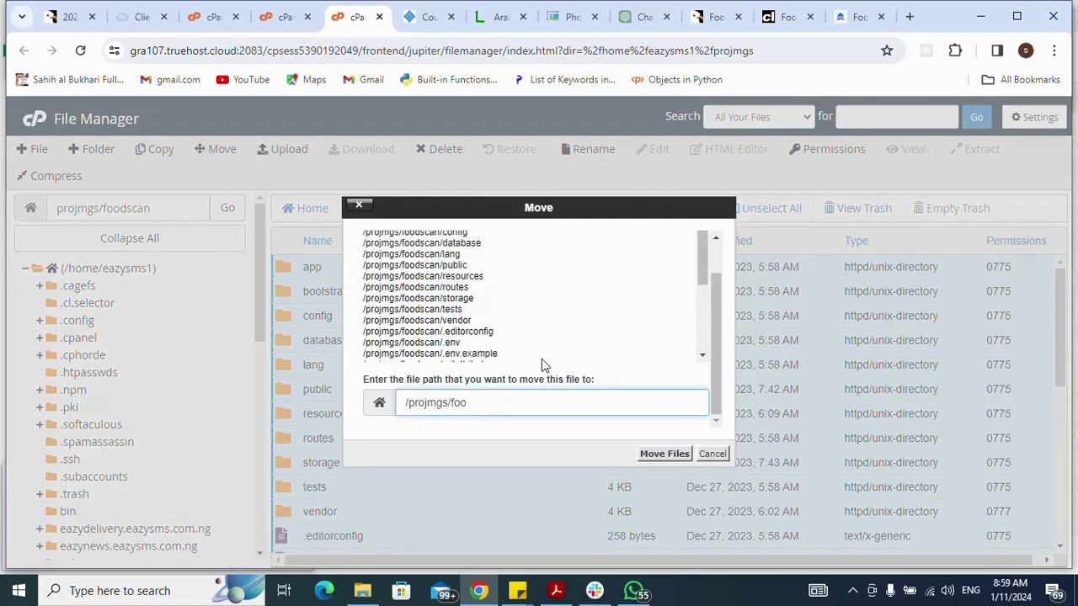
key("BackSpace")
key("BackSpace")
key("BackSpace")
left_click(665, 454)
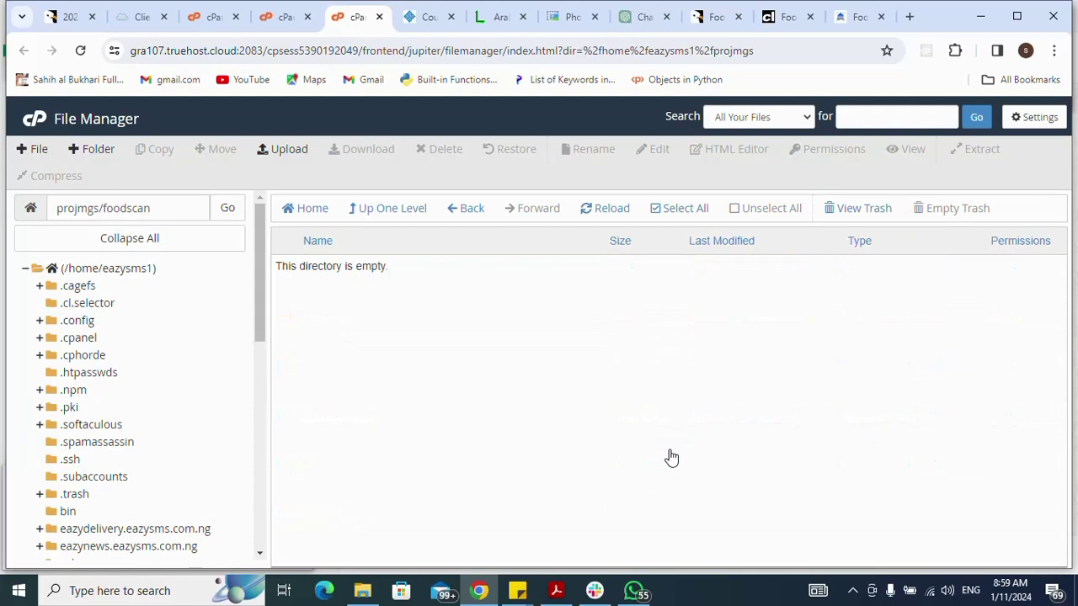
Go up to projmgs and reopen foodscan to confirm it is now empty
left_click(402, 210)
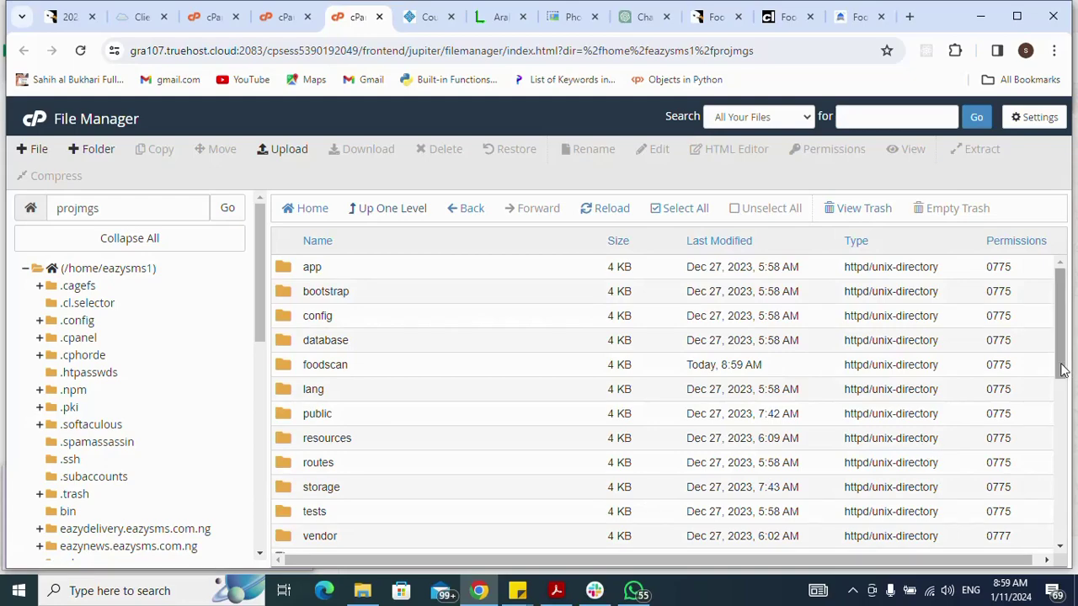
left_click_drag(1063, 371, 1045, 341)
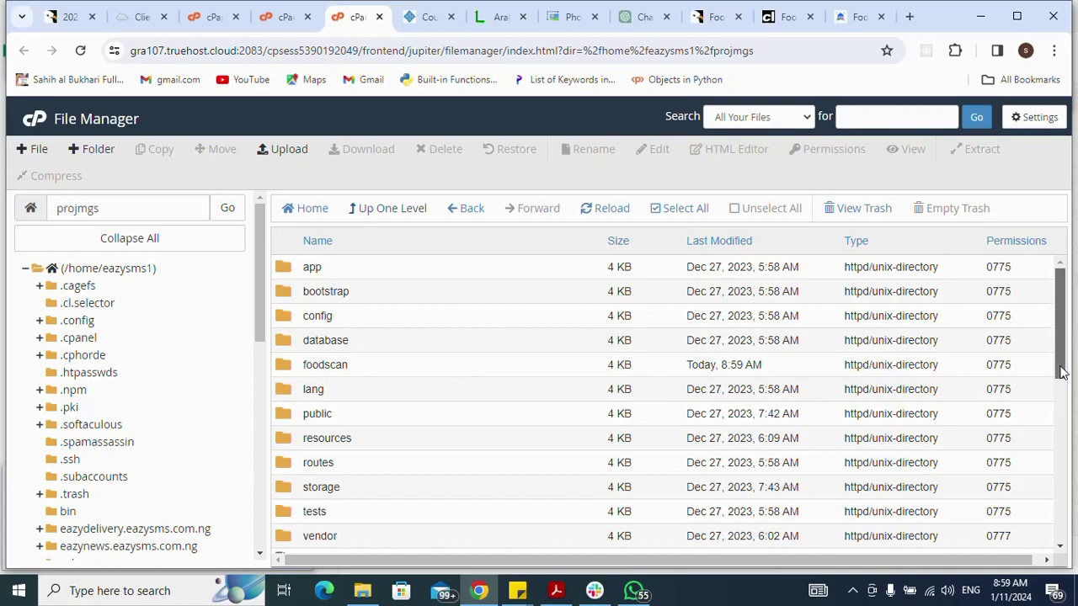
mouse_move(1063, 375)
left_mouse_down()
mouse_move(1076, 543)
mouse_move(1061, 389)
left_mouse_up()
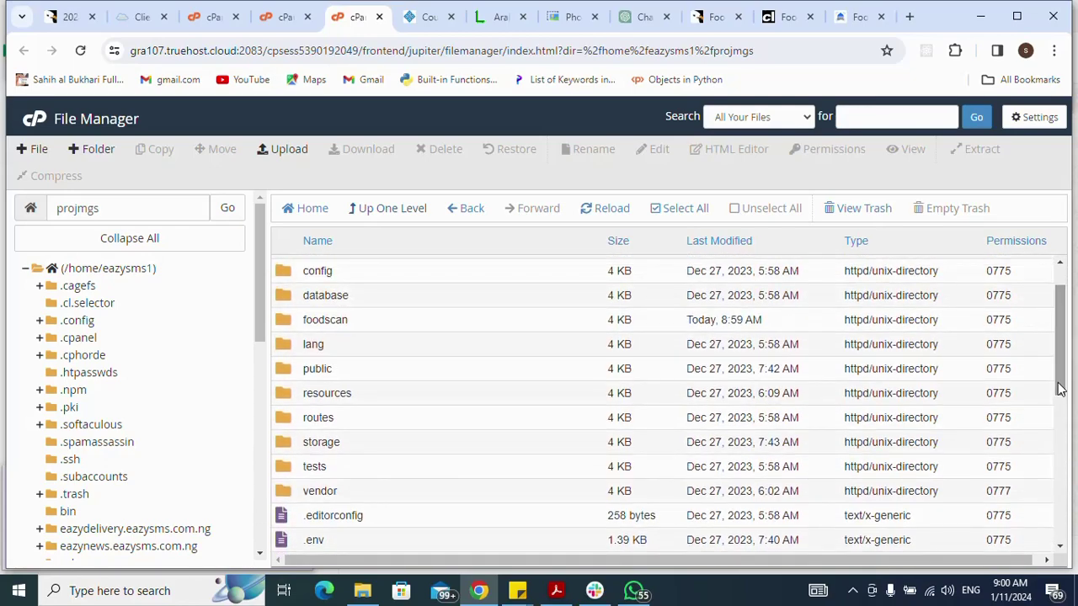
double_click(284, 321)
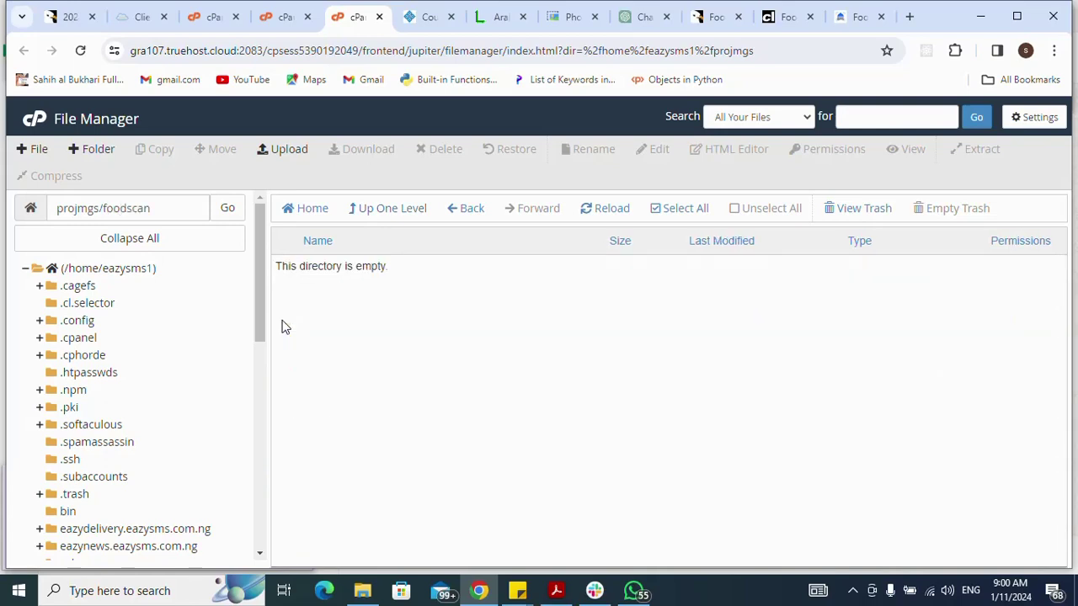
left_click(396, 211)
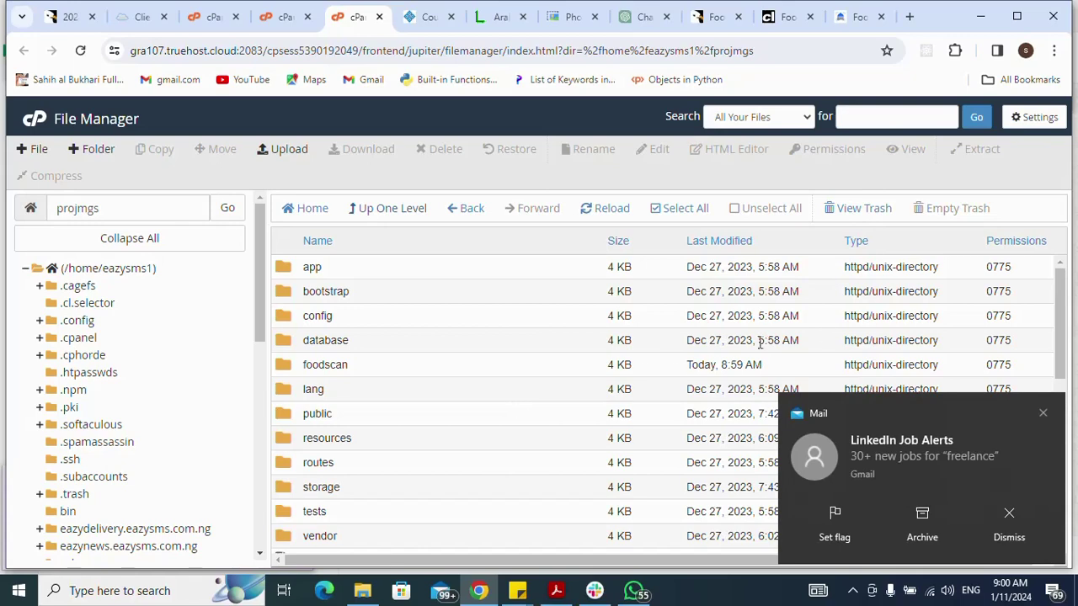
Return to projmgs via the folder tree, dismissing the mail notifications
left_click(1043, 416)
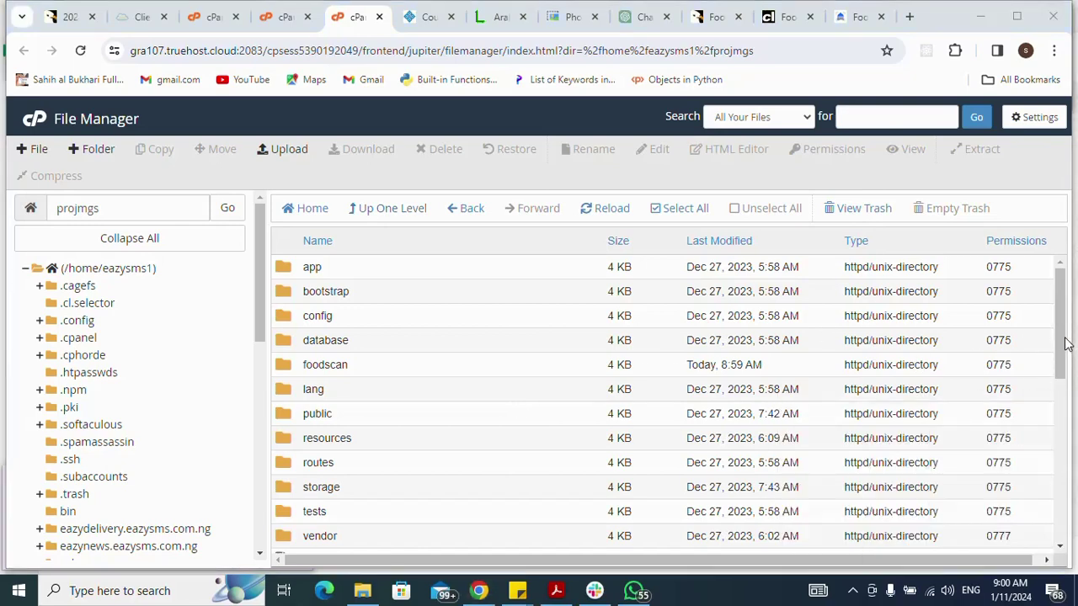
left_click(404, 211)
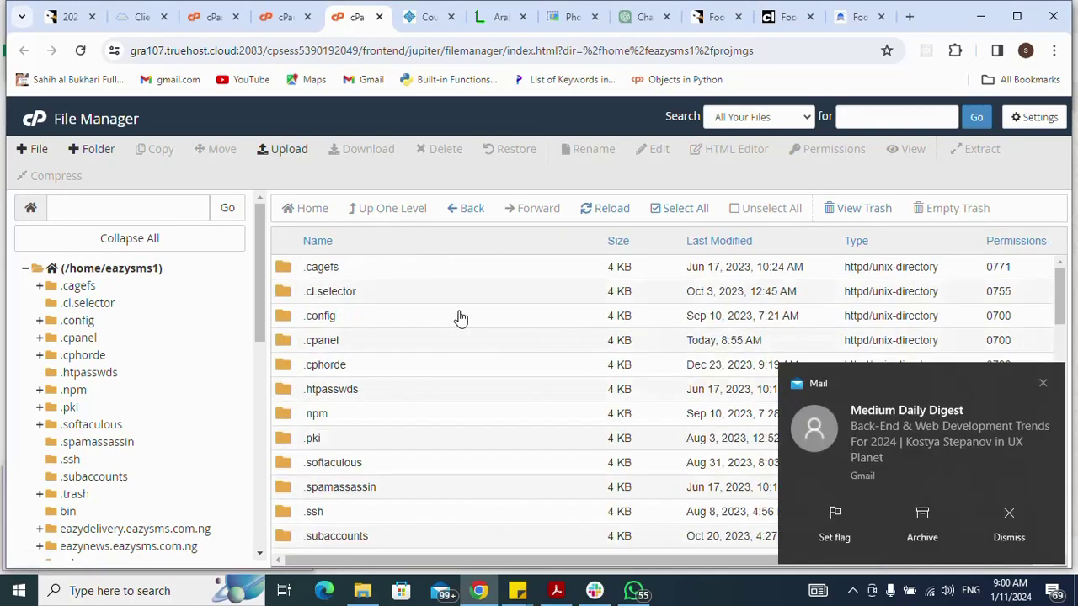
left_click(1041, 387)
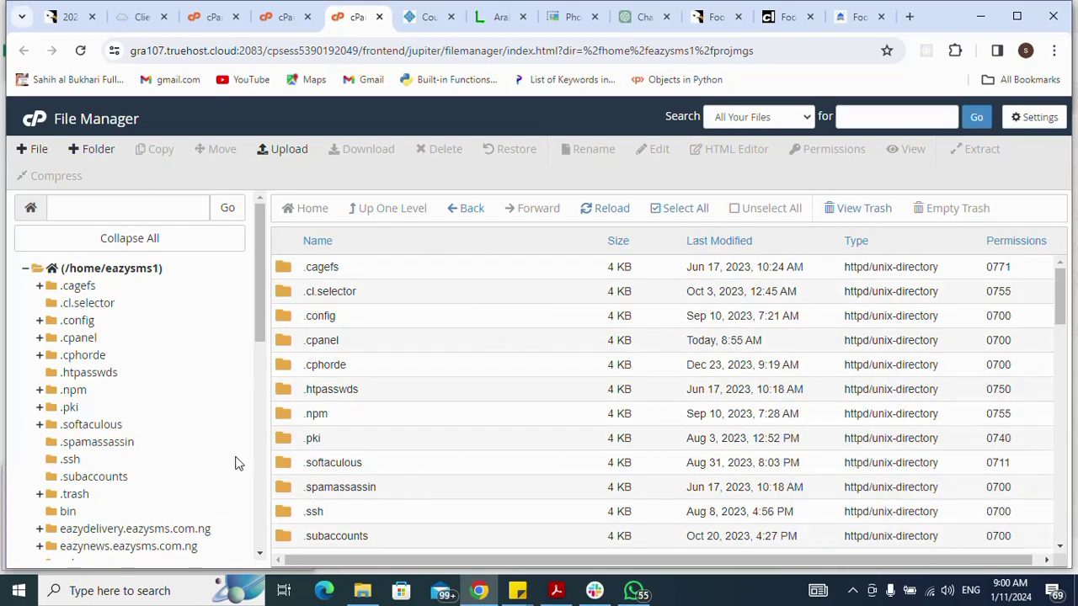
left_click_drag(259, 335, 256, 406)
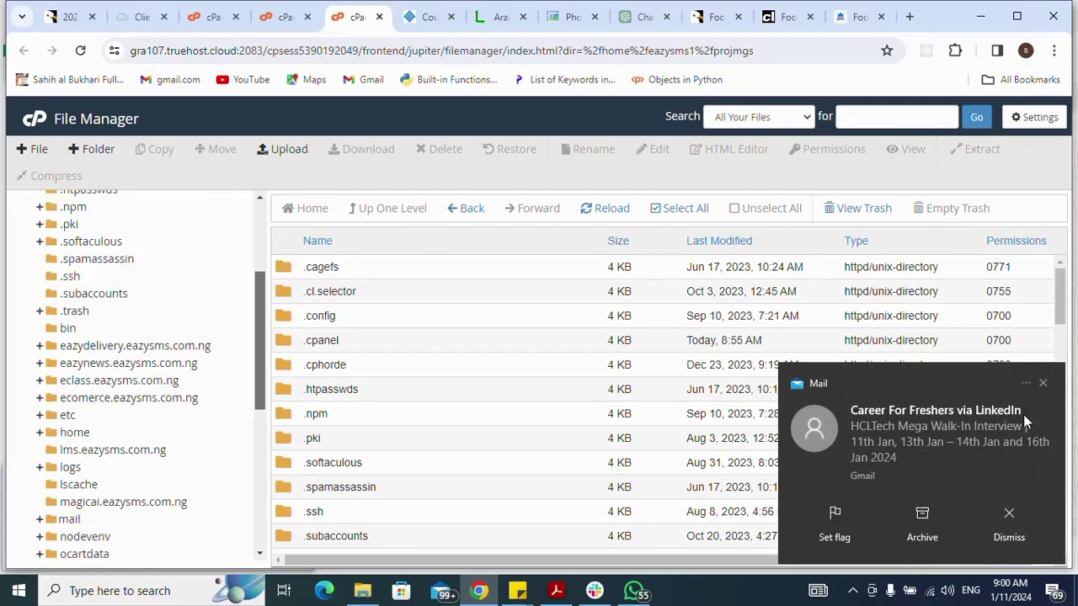
left_click(1043, 386)
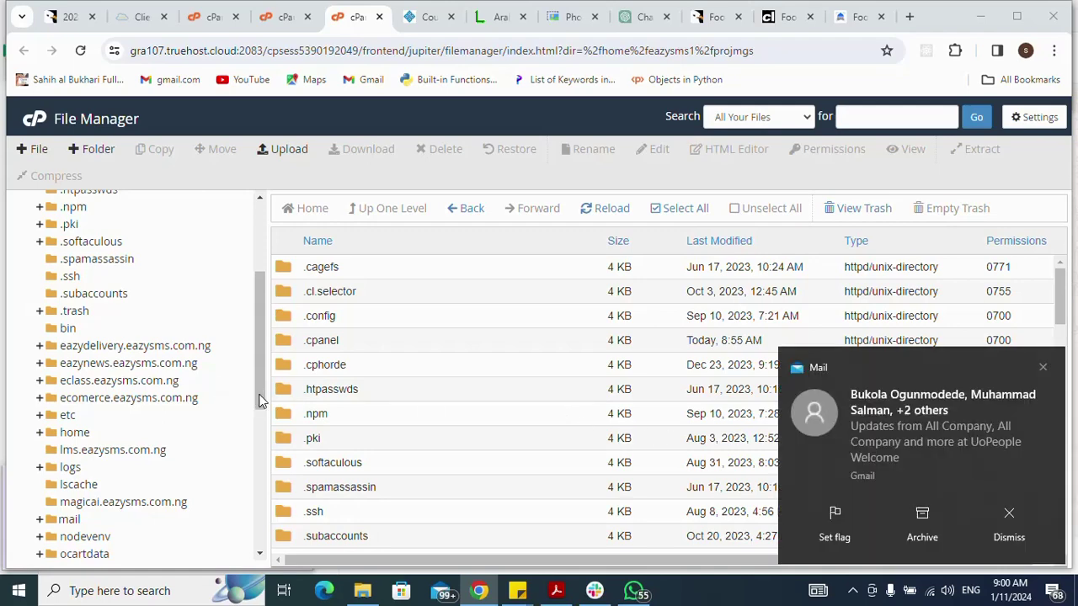
left_click_drag(259, 396, 260, 444)
scroll(259, 444, "down", 1)
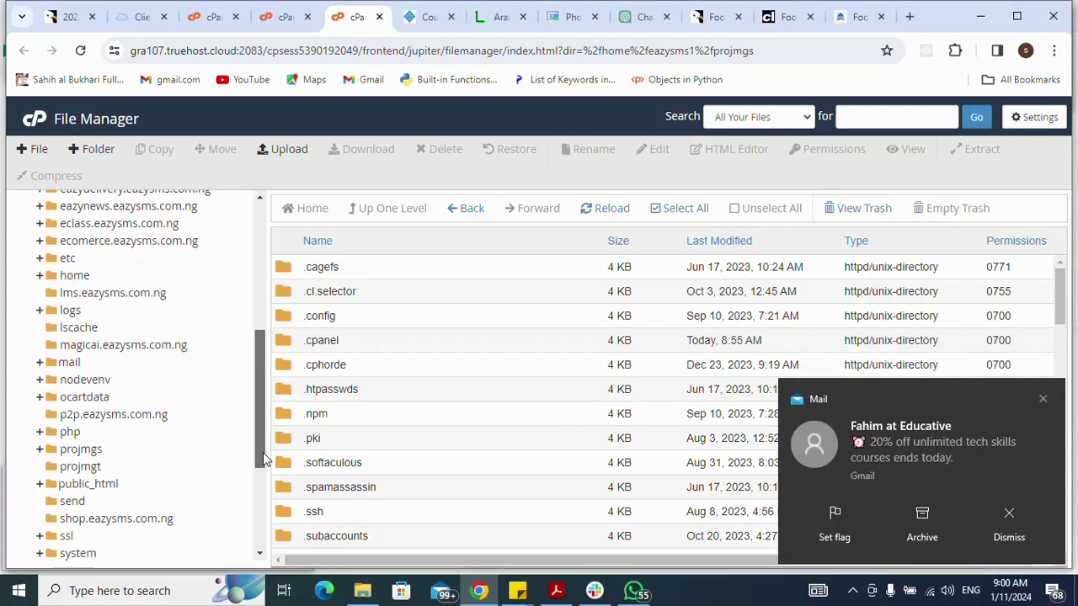
scroll(265, 475, "down", 1)
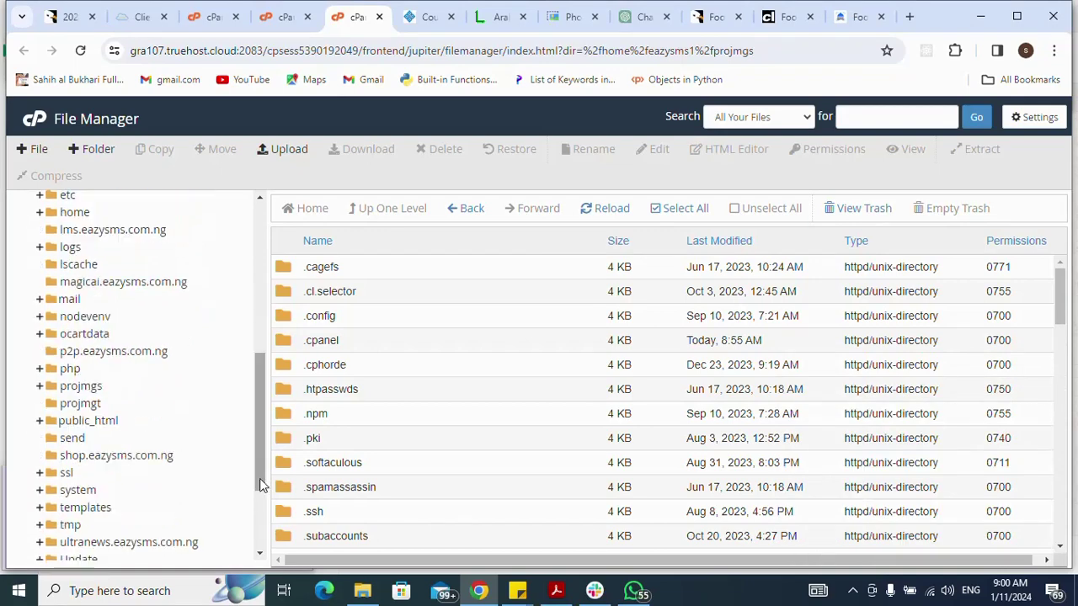
left_click(82, 381)
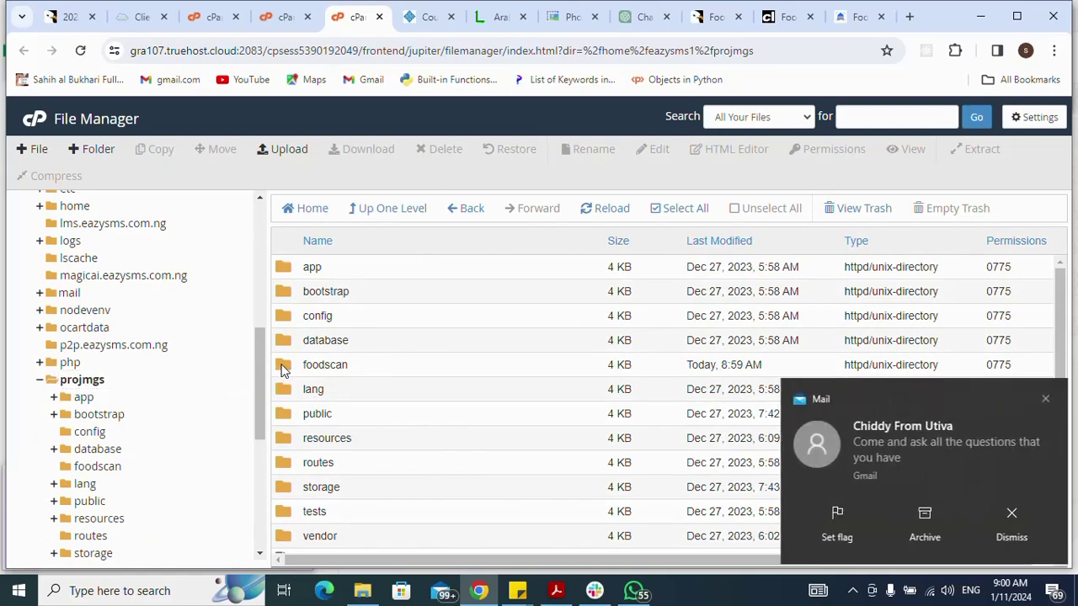
Delete the foodscan folder permanently, skipping the trash
left_click(282, 371)
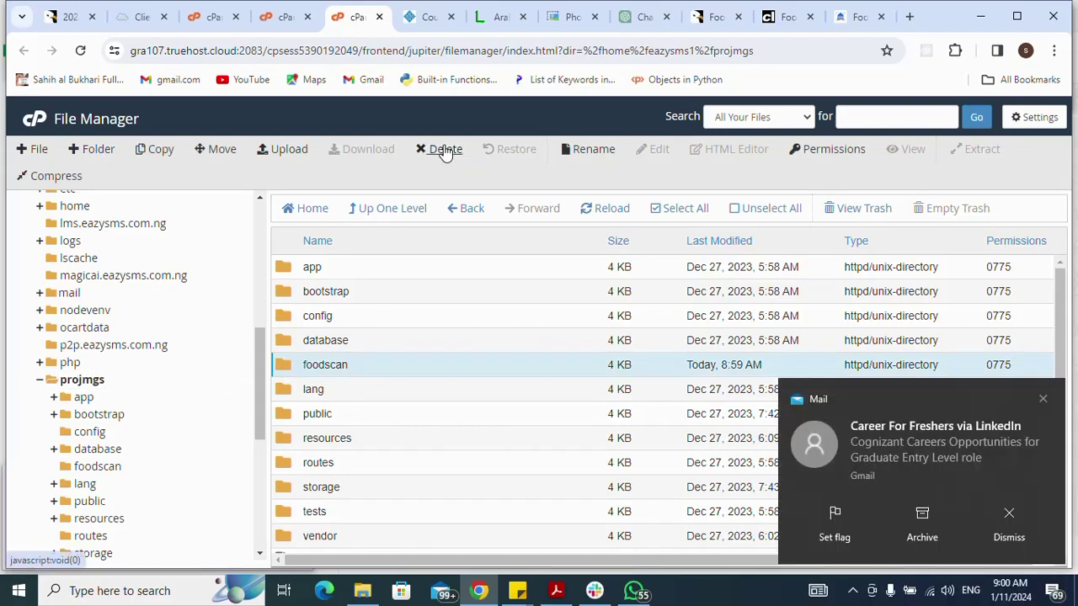
left_click(444, 150)
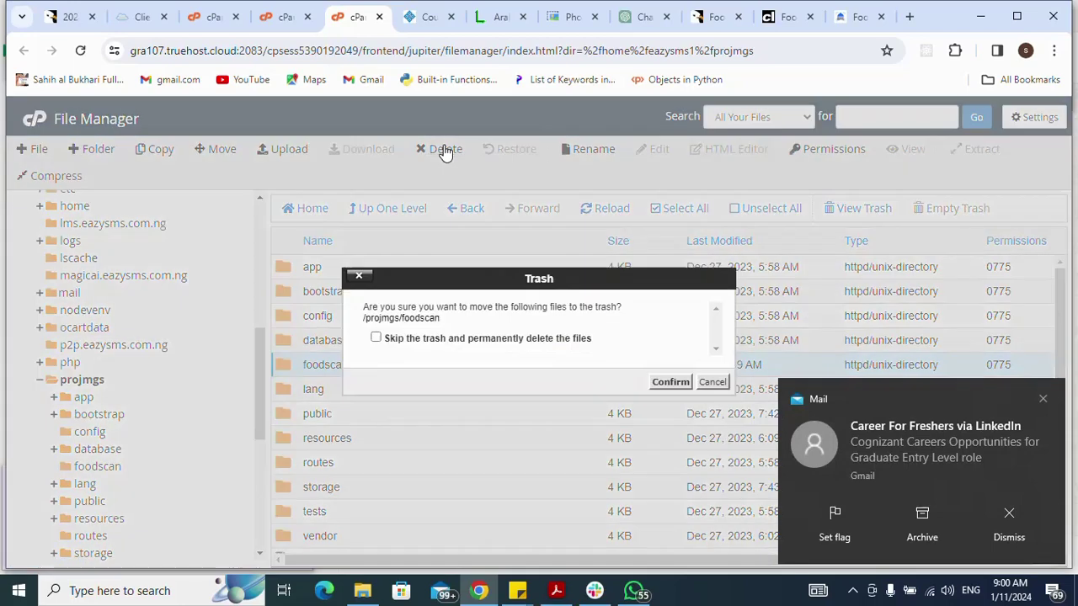
left_click(513, 340)
left_click(671, 383)
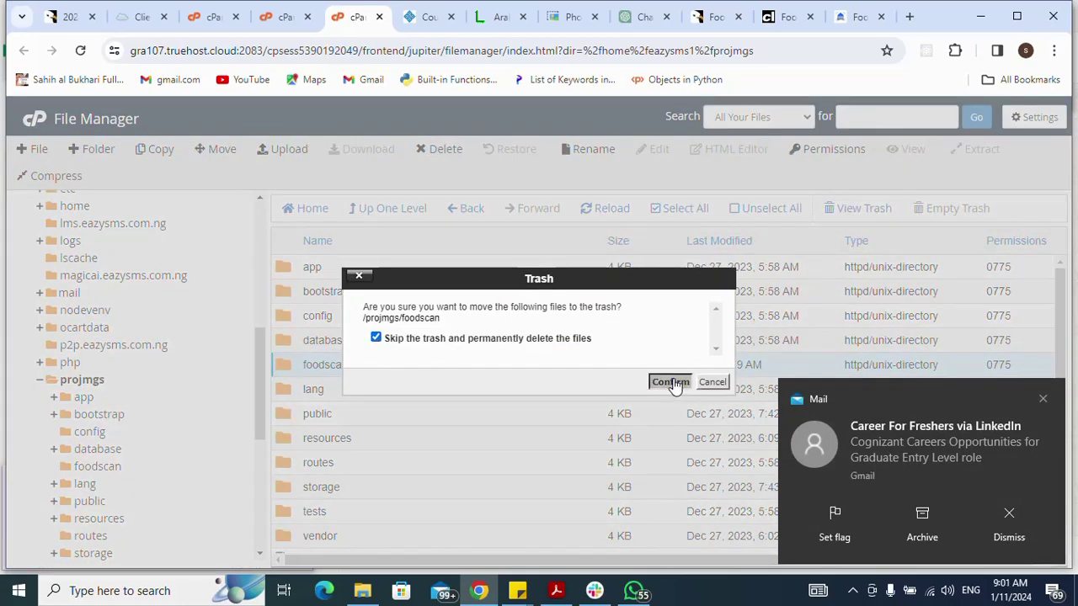
left_click(1043, 401)
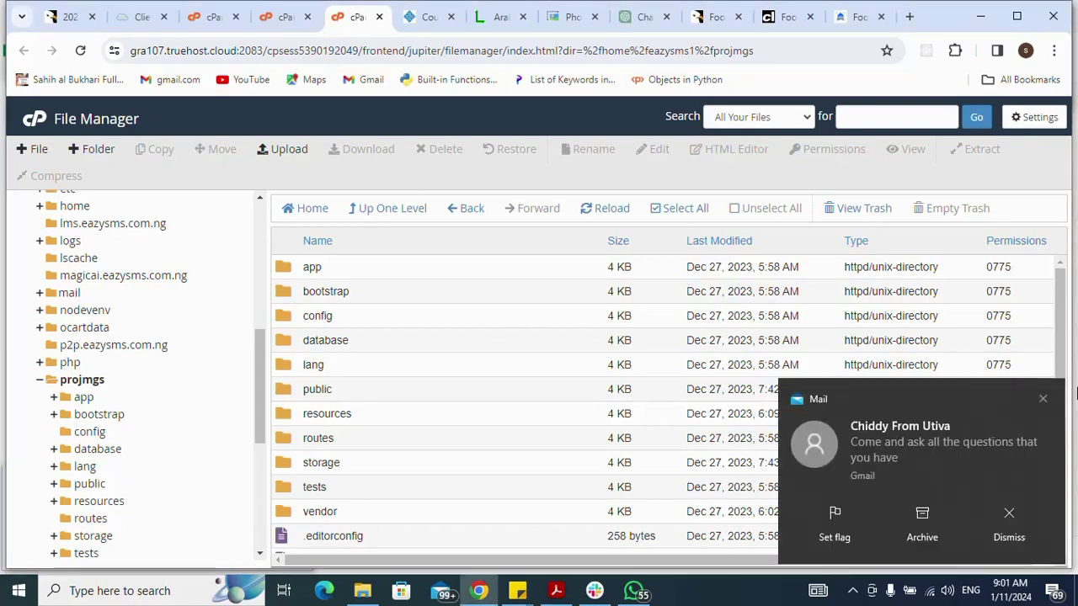
left_click(1043, 401)
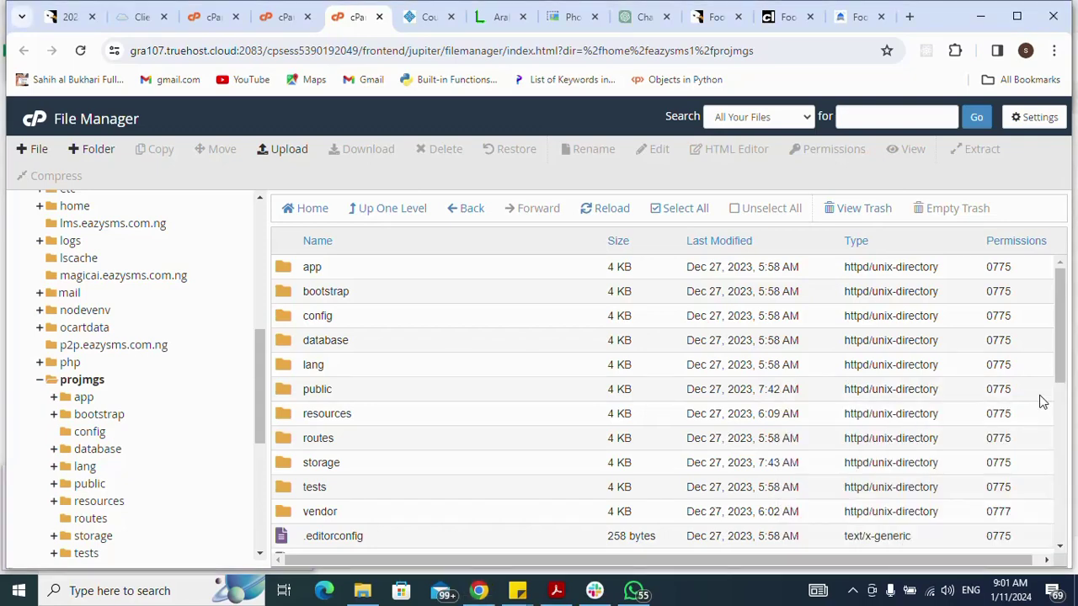
Return to the cPanel home page and choose MySQL Databases under Databases
left_click(206, 19)
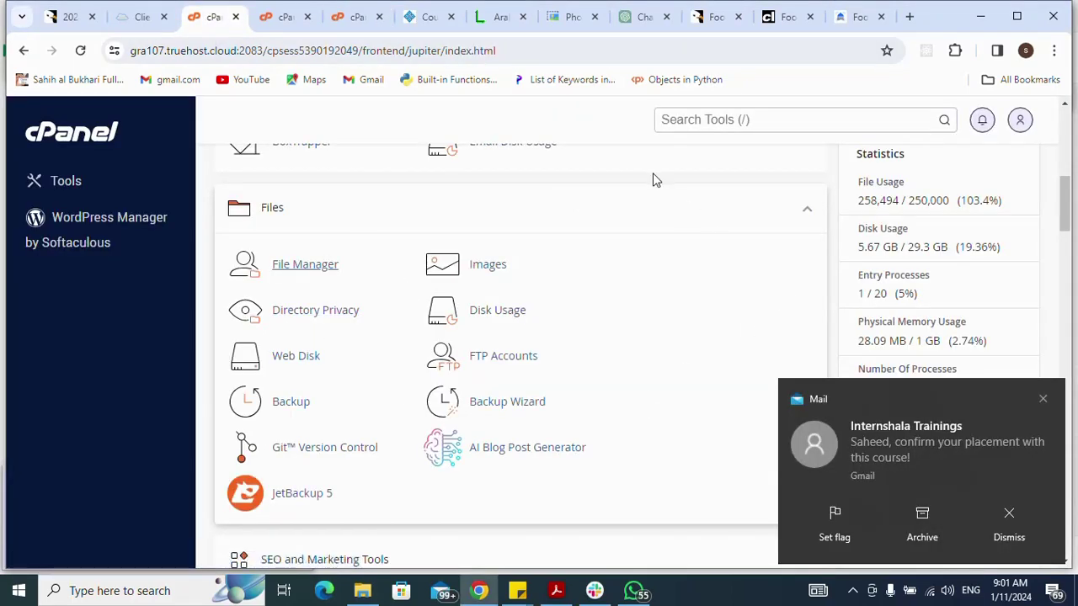
scroll(652, 176, "down", 4)
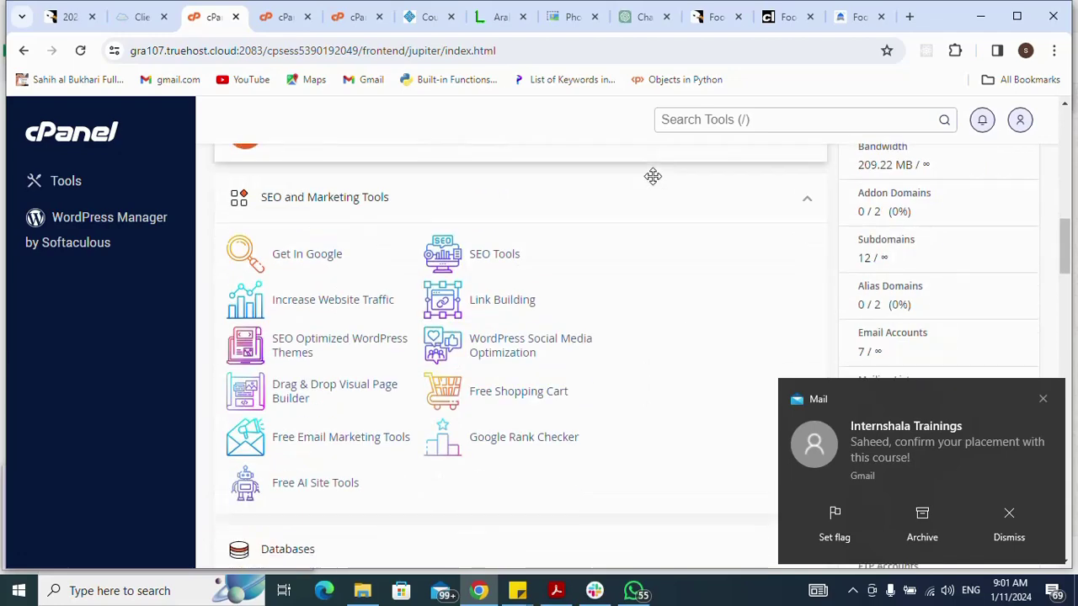
scroll(653, 176, "down", 5)
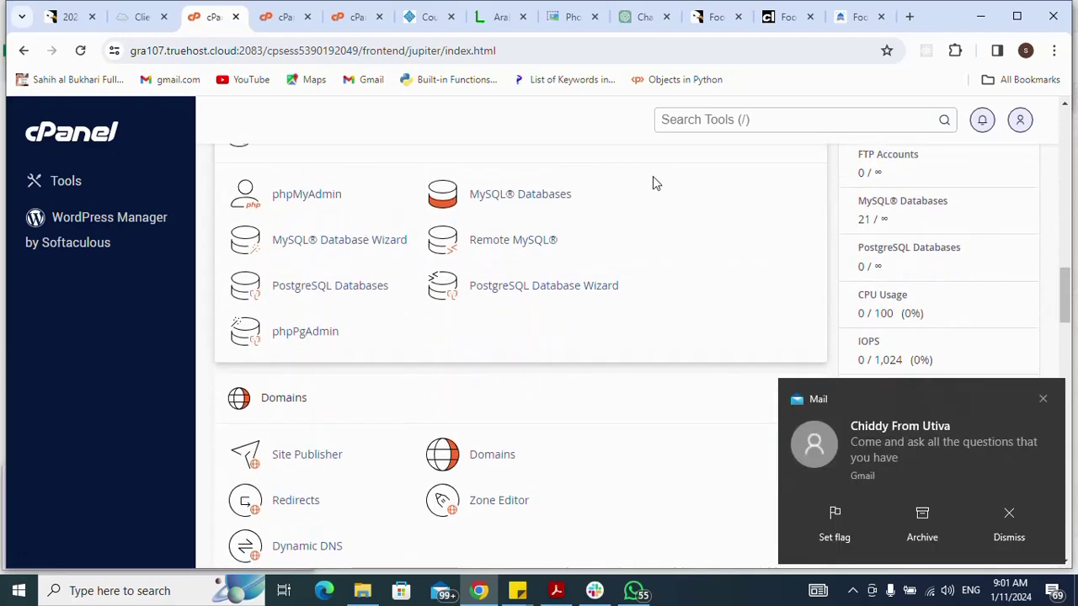
scroll(652, 177, "up", 2)
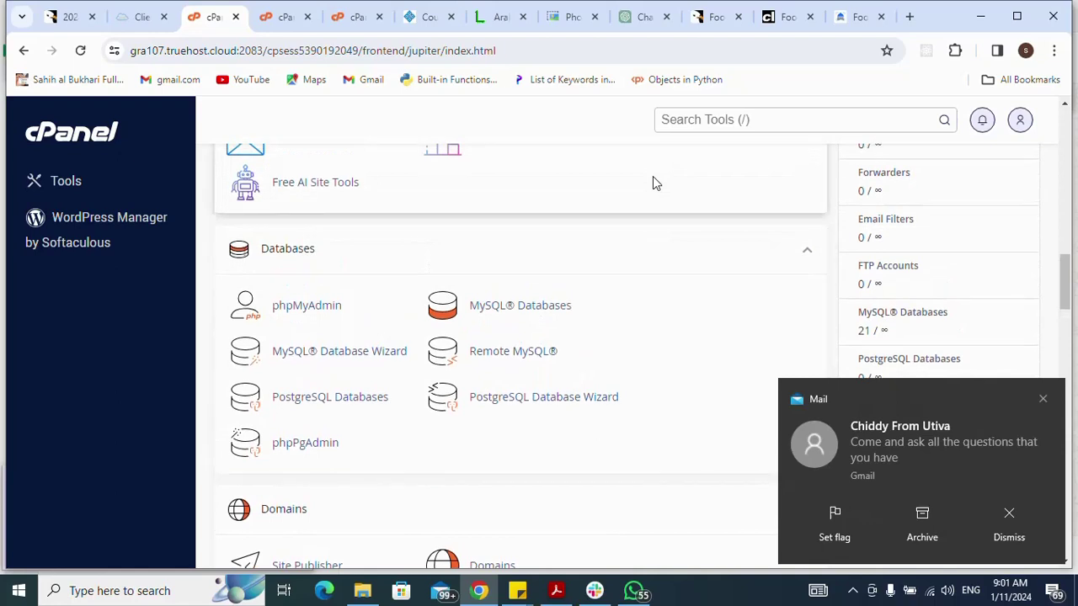
left_click(542, 310)
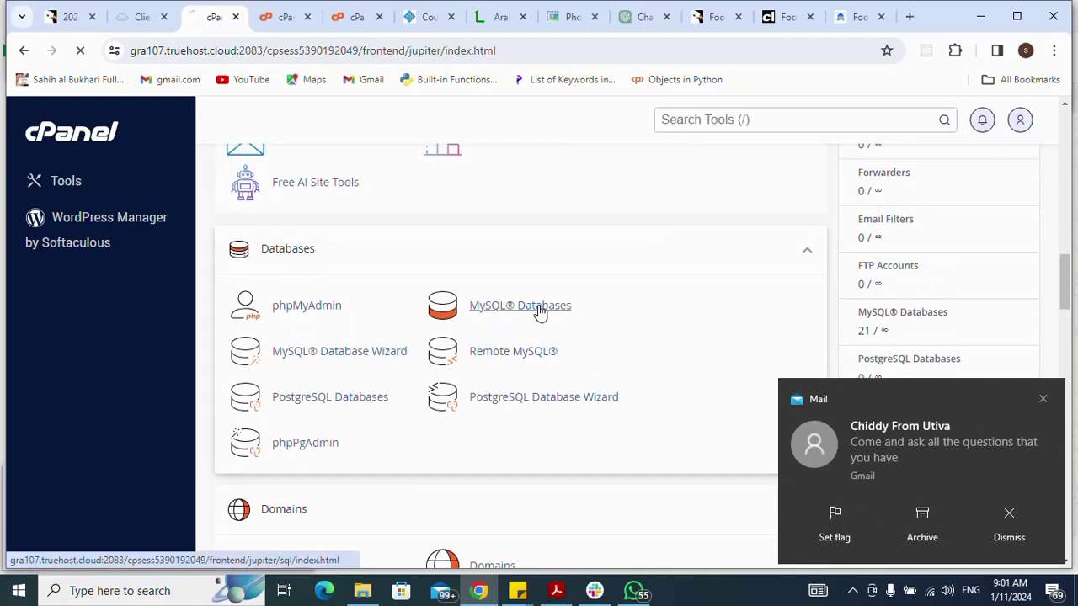
Dismiss the mail notifications and bring up the screen recorder's controls
left_click(1044, 398)
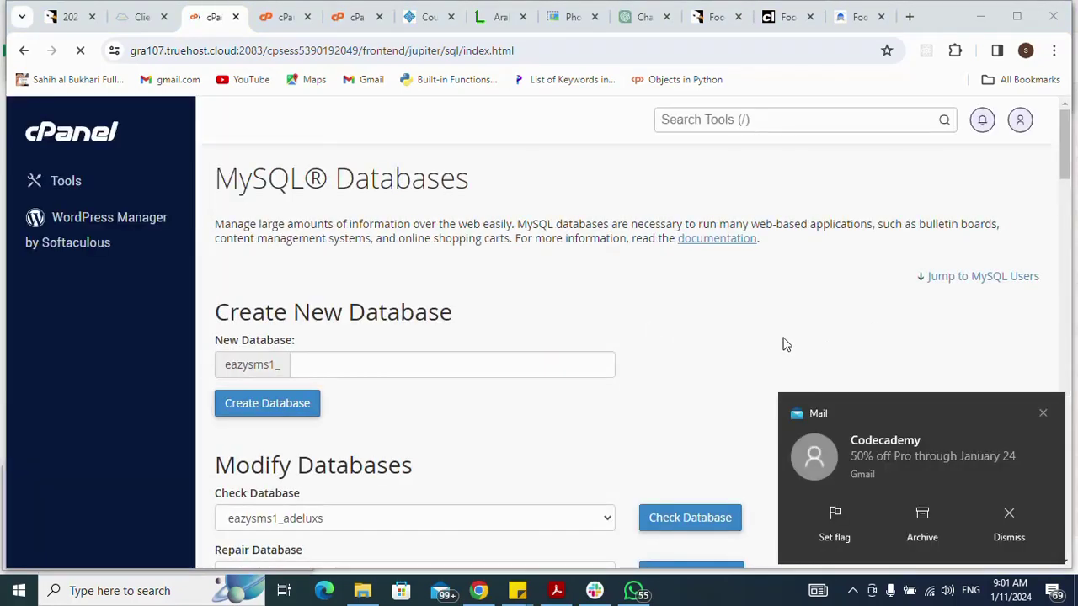
left_click(1042, 414)
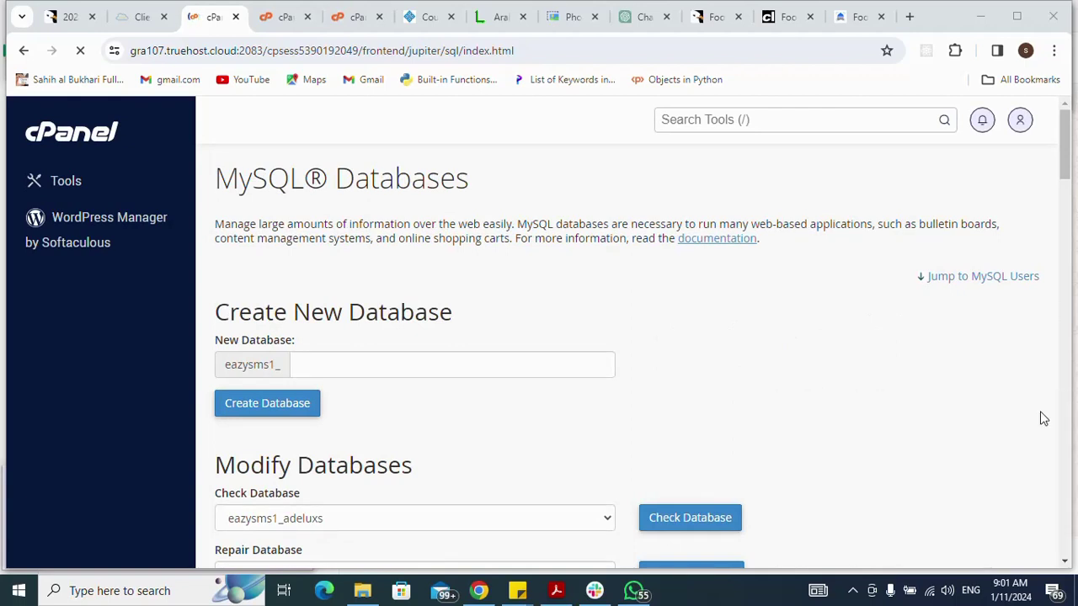
left_click(853, 591)
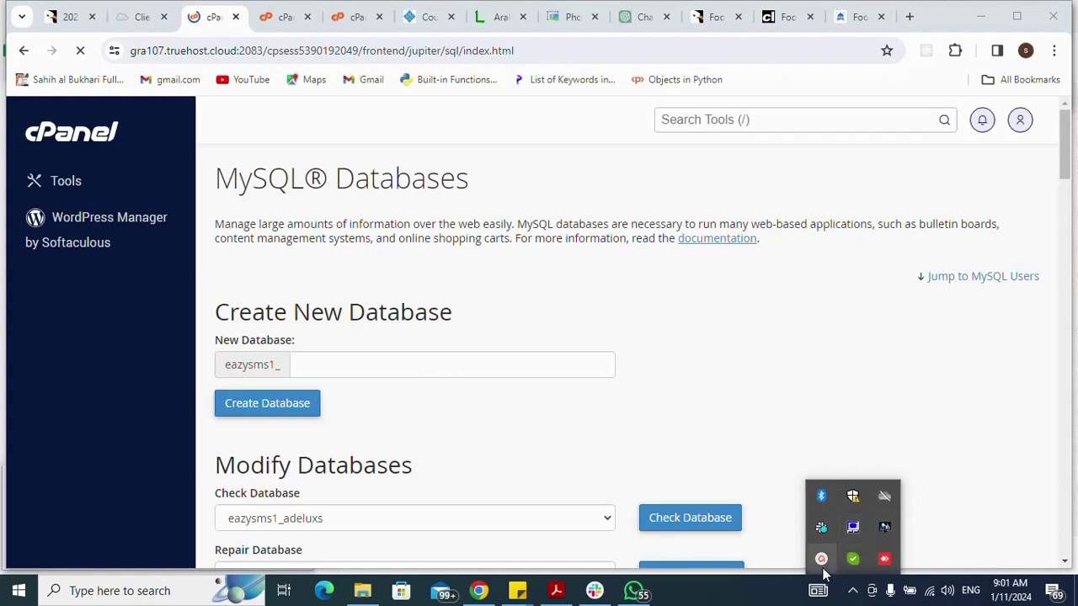
left_click(822, 561)
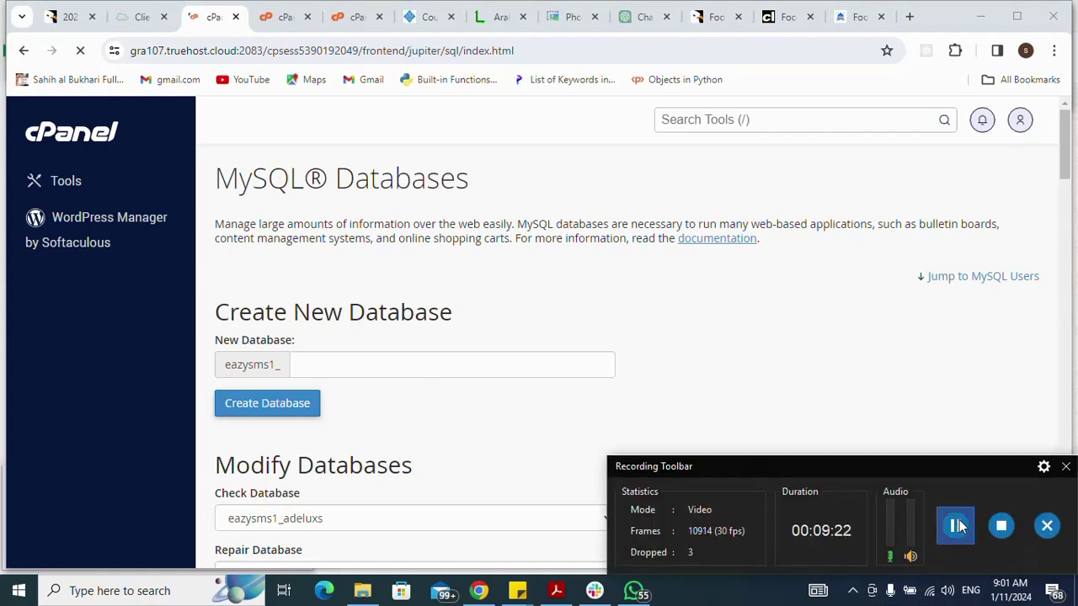
Create the MySQL database projmgs, added as eazysms1_projmgs
left_click(535, 369)
type("p")
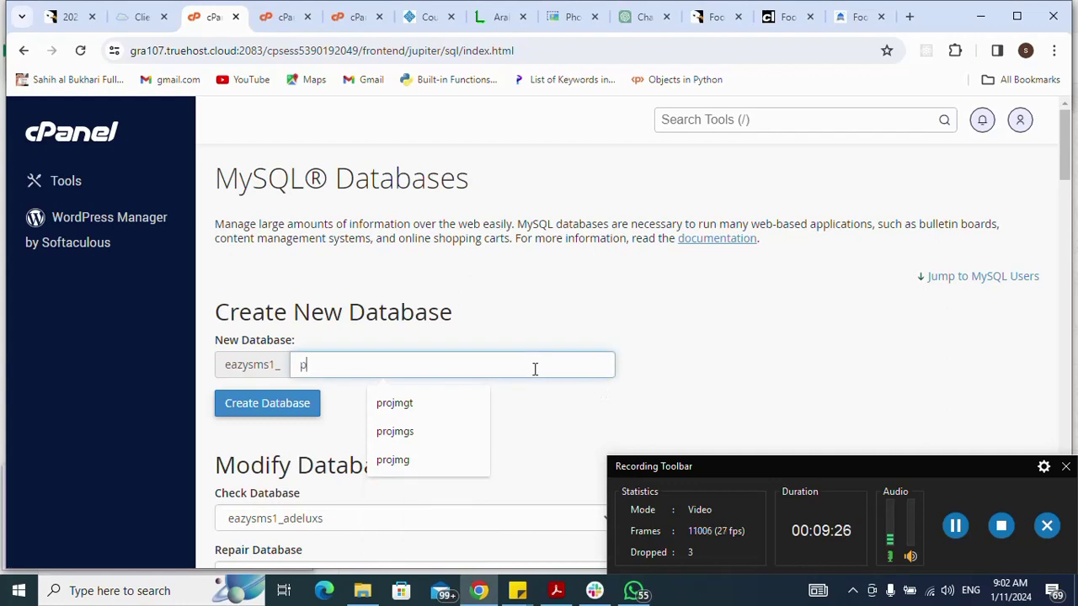
left_click(450, 440)
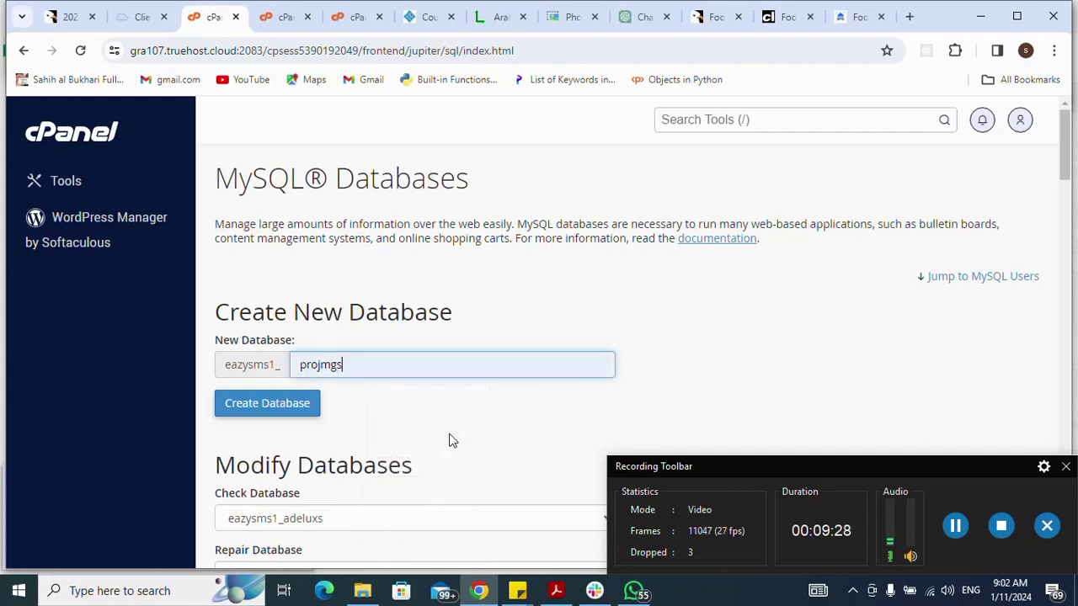
left_click(284, 406)
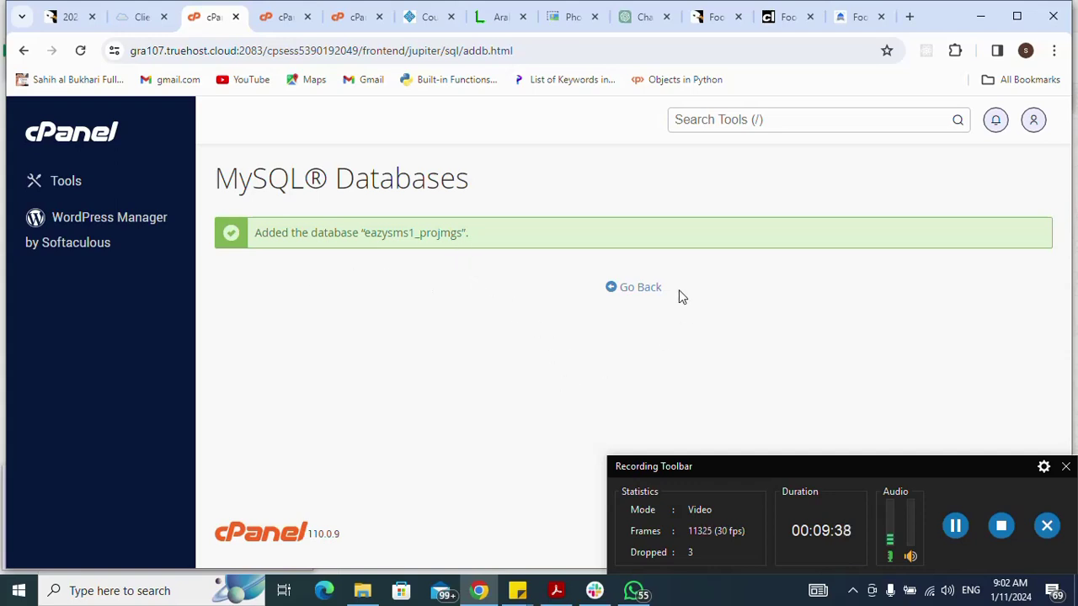
Go back to the MySQL Databases page and bring the three caption sticky notes forward
left_click(638, 290)
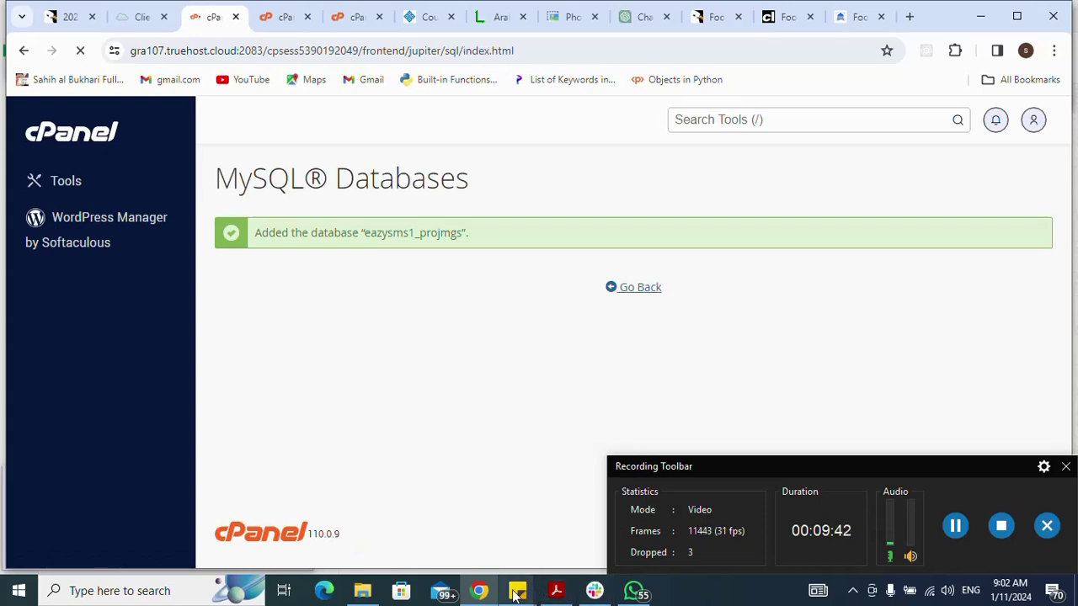
mouse_move(517, 595)
left_click(520, 546)
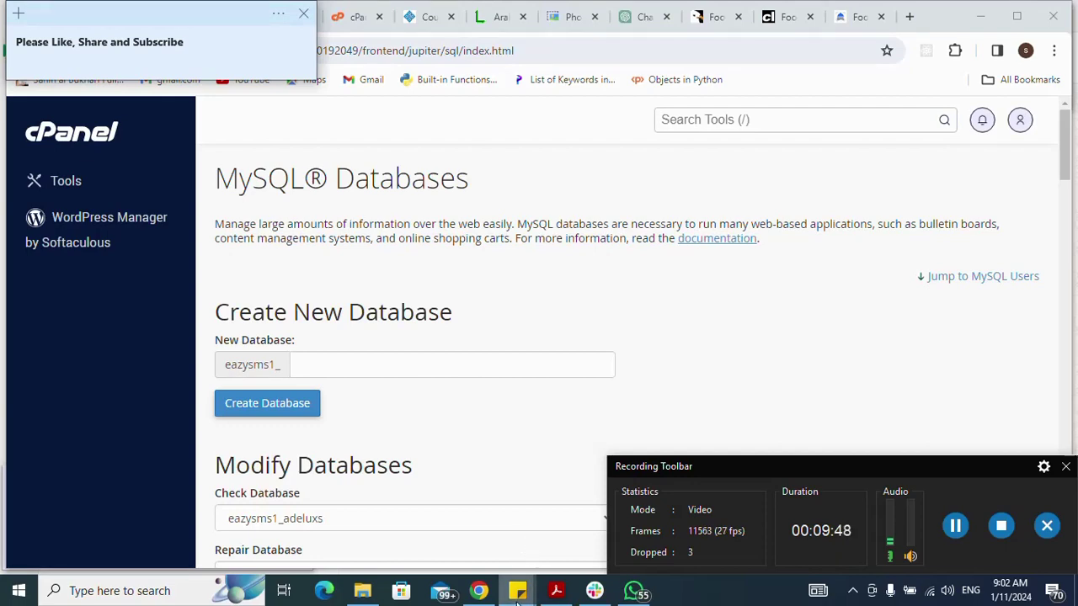
mouse_move(518, 593)
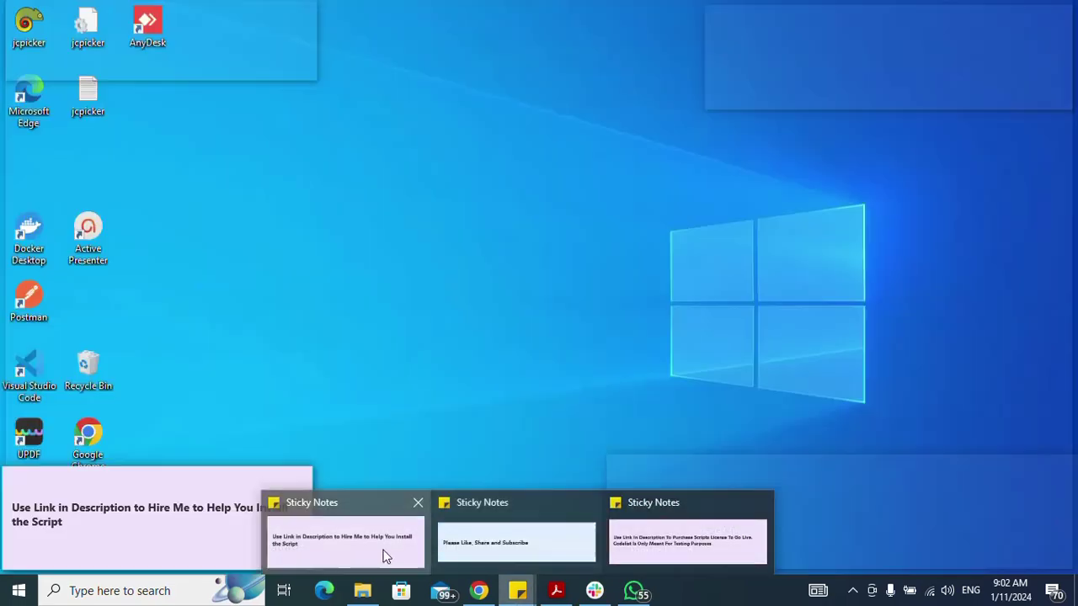
left_click(385, 554)
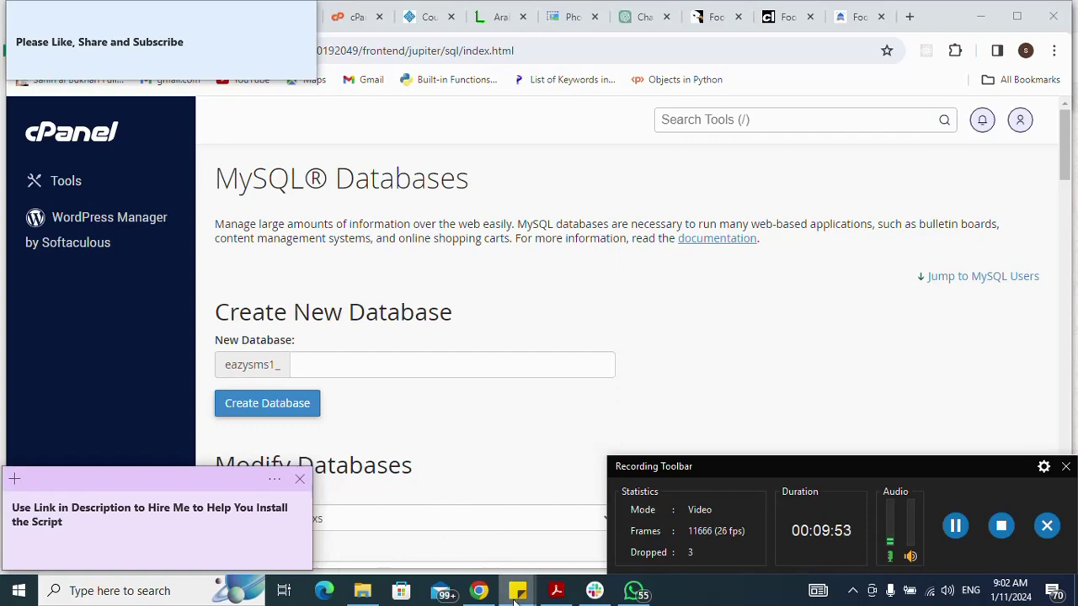
mouse_move(518, 594)
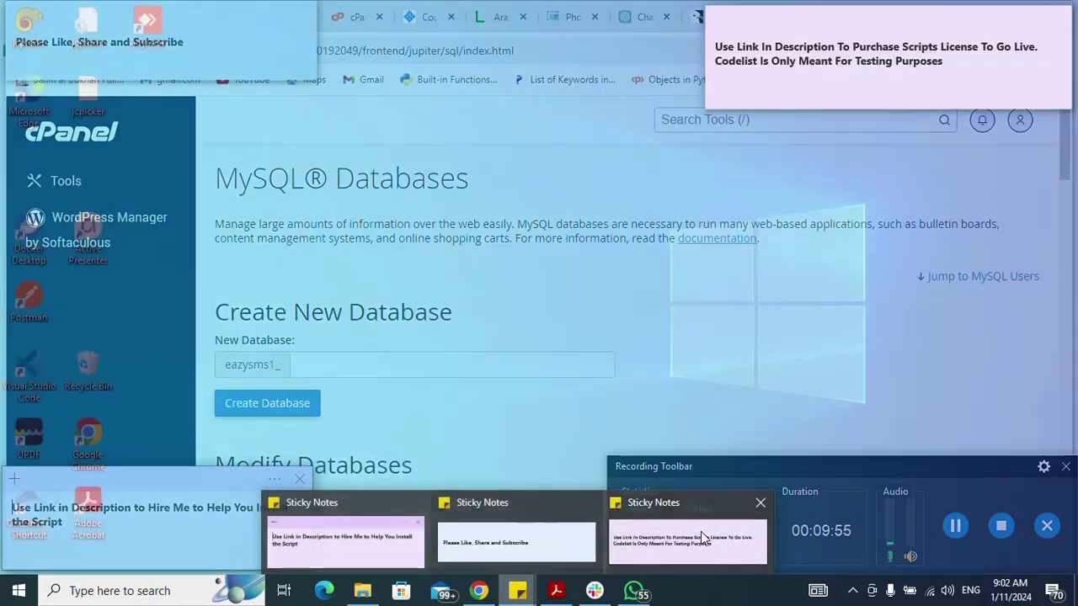
left_click(707, 539)
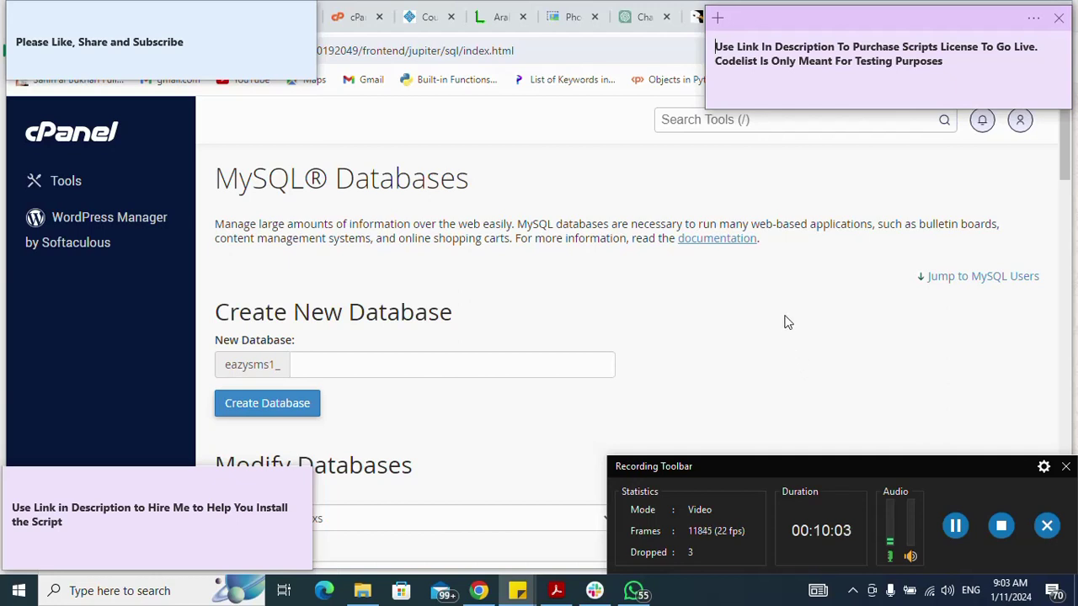
Scroll to Add New User and enter the suggested projmgsuser username
scroll(787, 323, "down", 3)
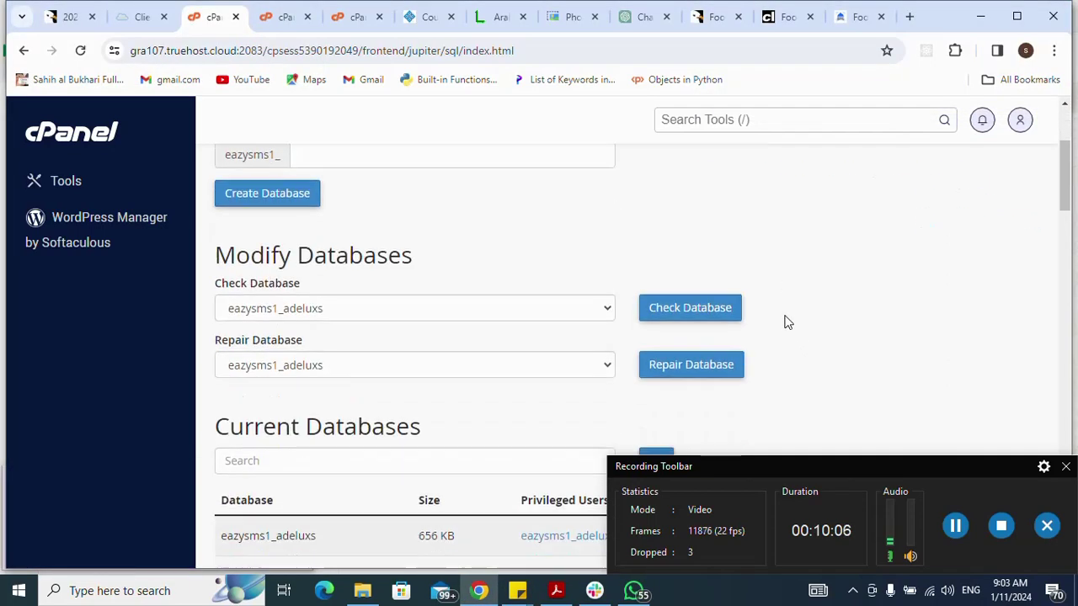
scroll(788, 323, "down", 8)
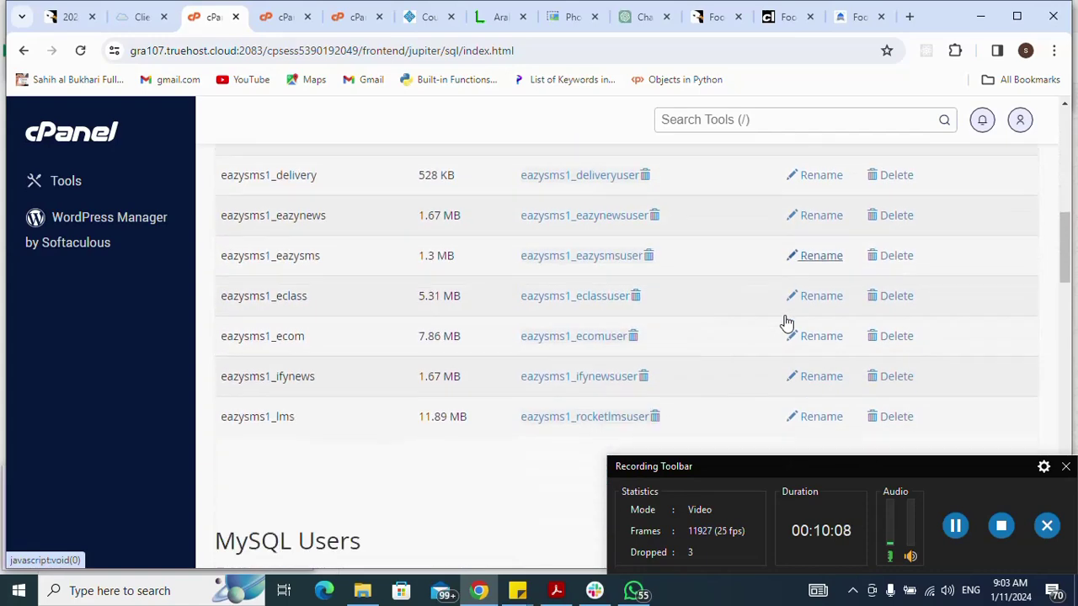
scroll(785, 323, "down", 2)
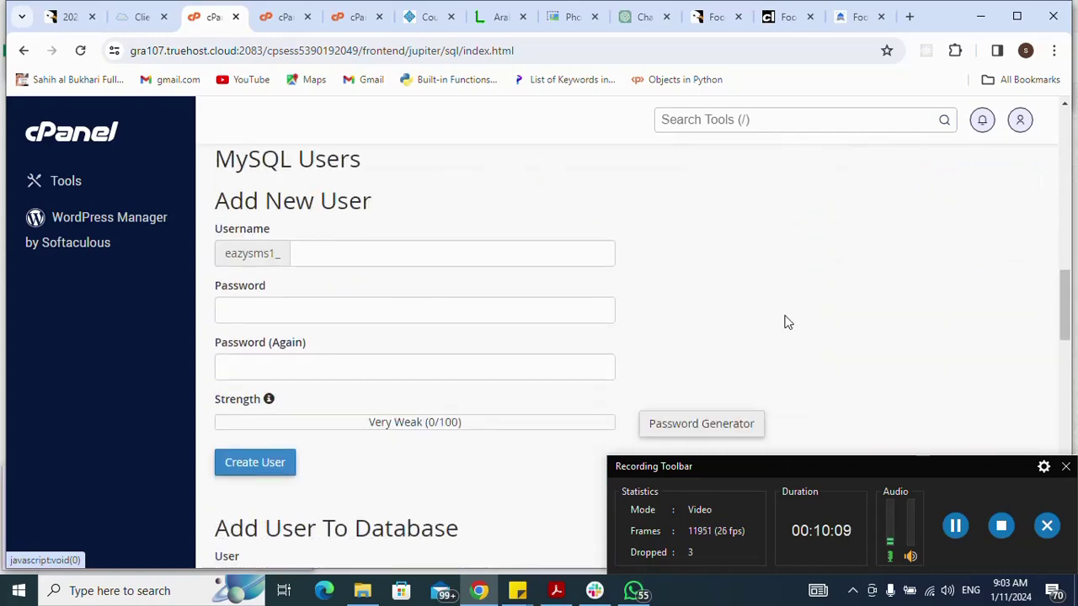
left_click(527, 253)
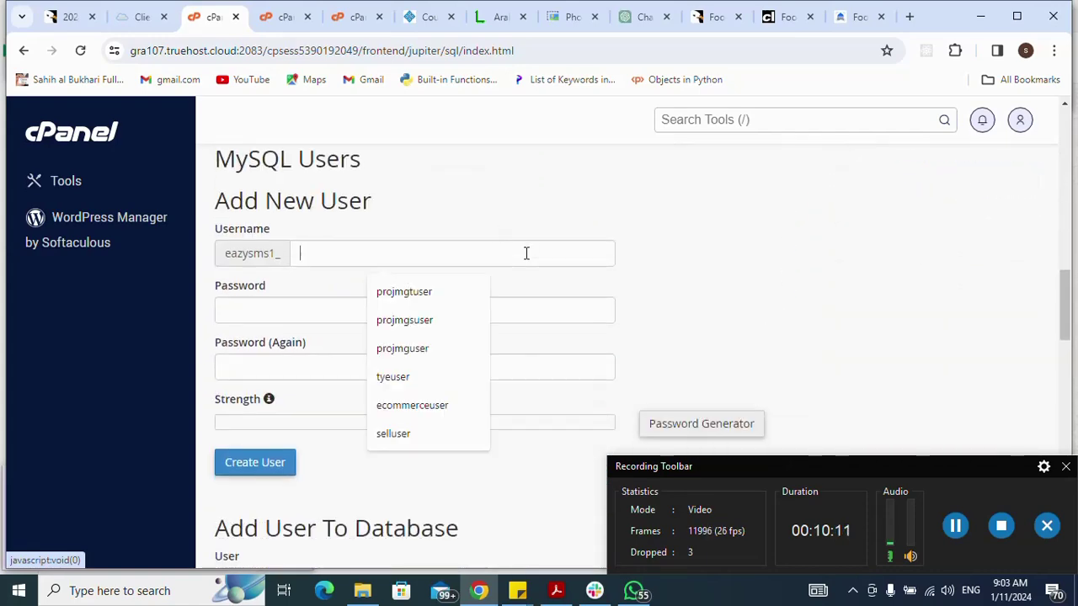
left_click(444, 321)
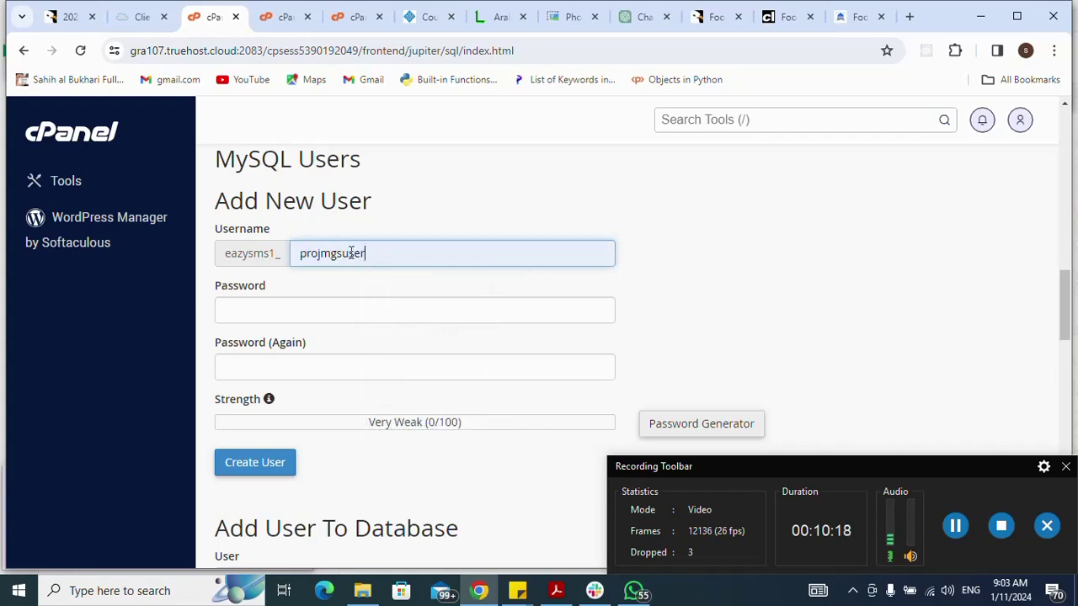
double_click(307, 251)
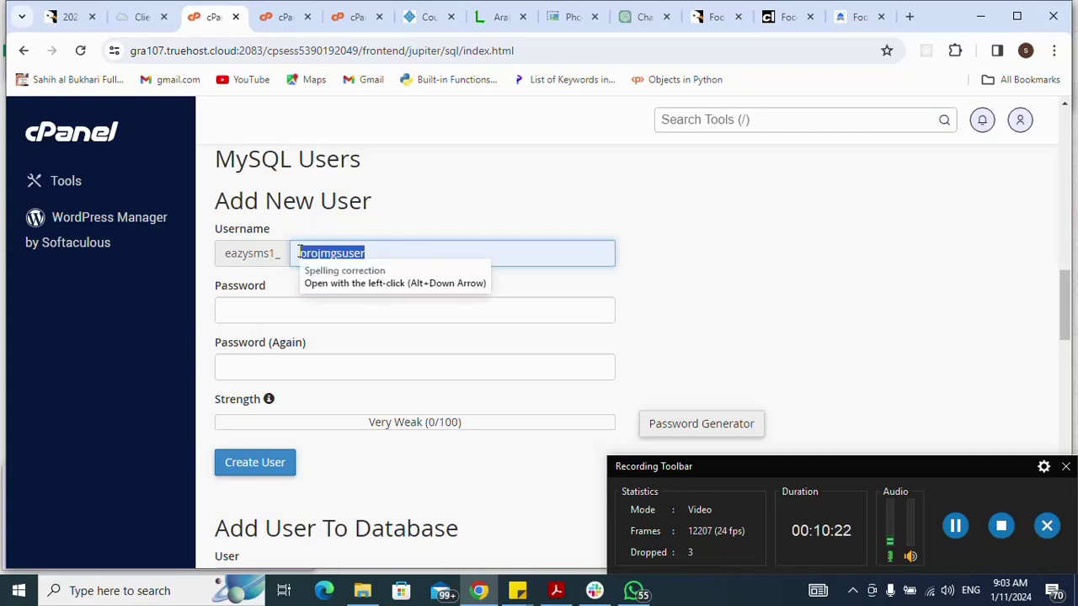
Enter and confirm a very strong password, then create eazysms1_projmgsuser
left_click(296, 313)
key("ctrl+v")
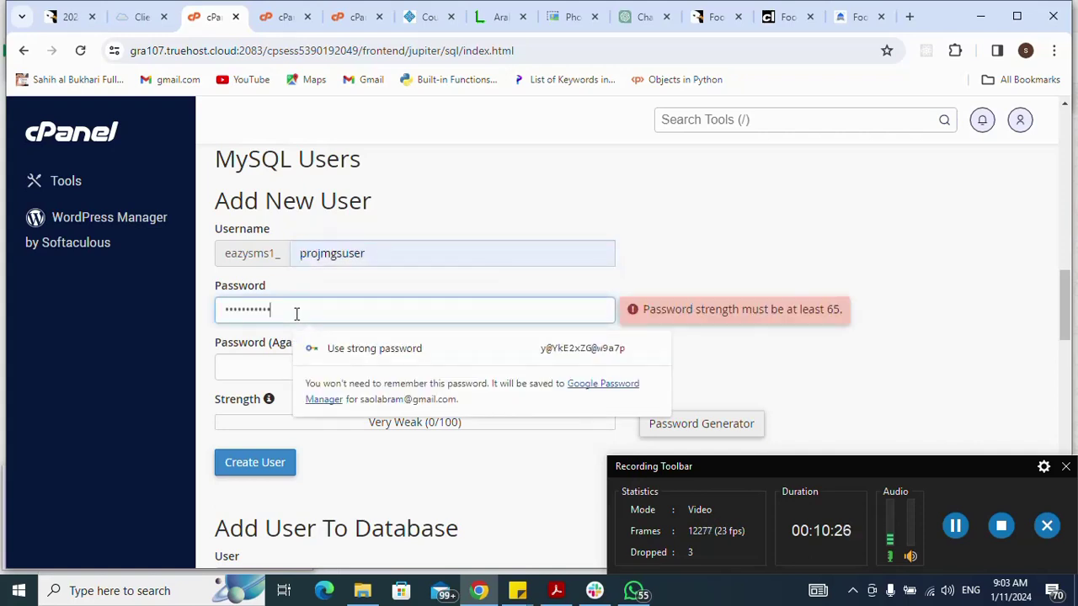
type("1")
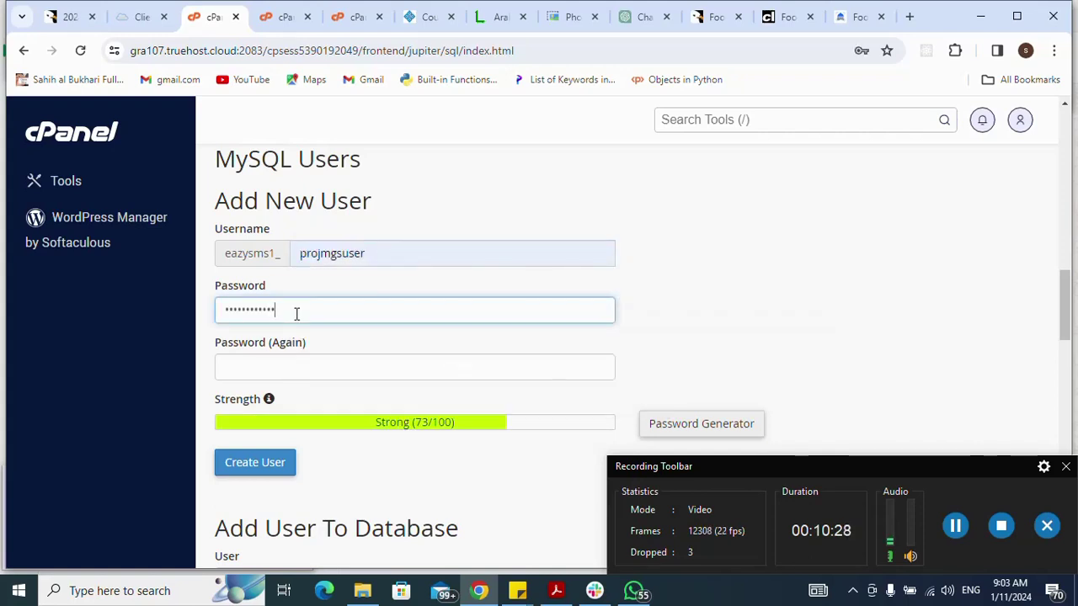
left_click(325, 368)
key("ctrl+v")
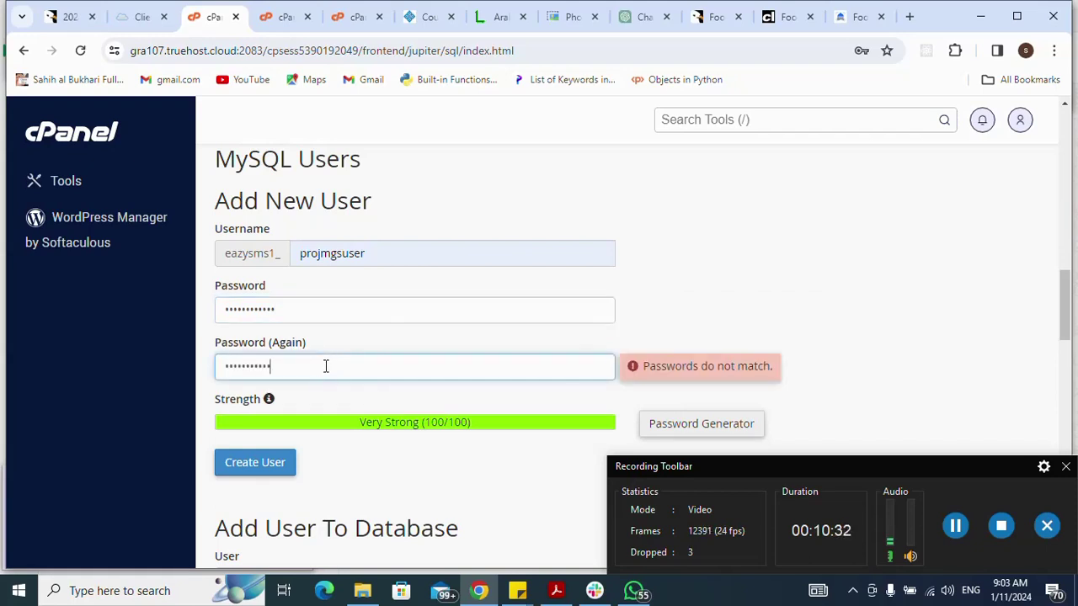
type("1")
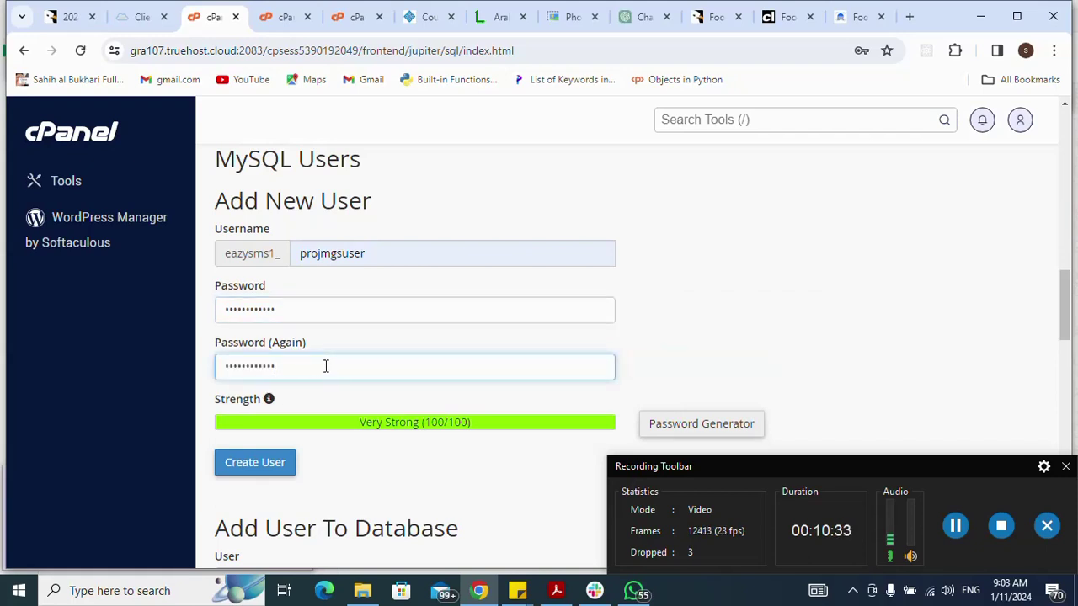
left_click(266, 465)
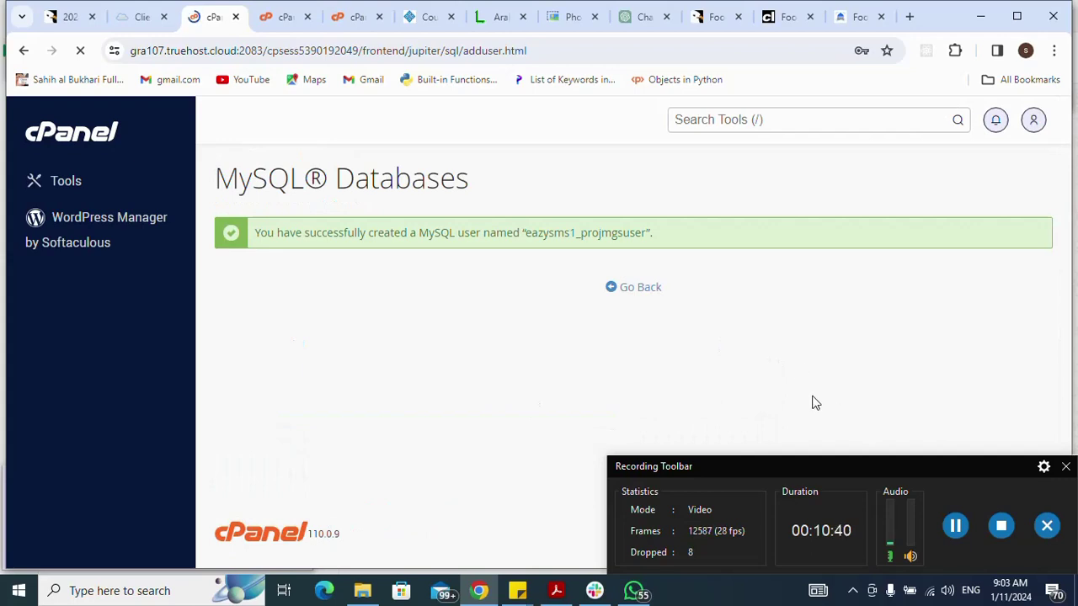
Return to the MySQL Databases overview and scroll to Add User To Database
left_click(636, 291)
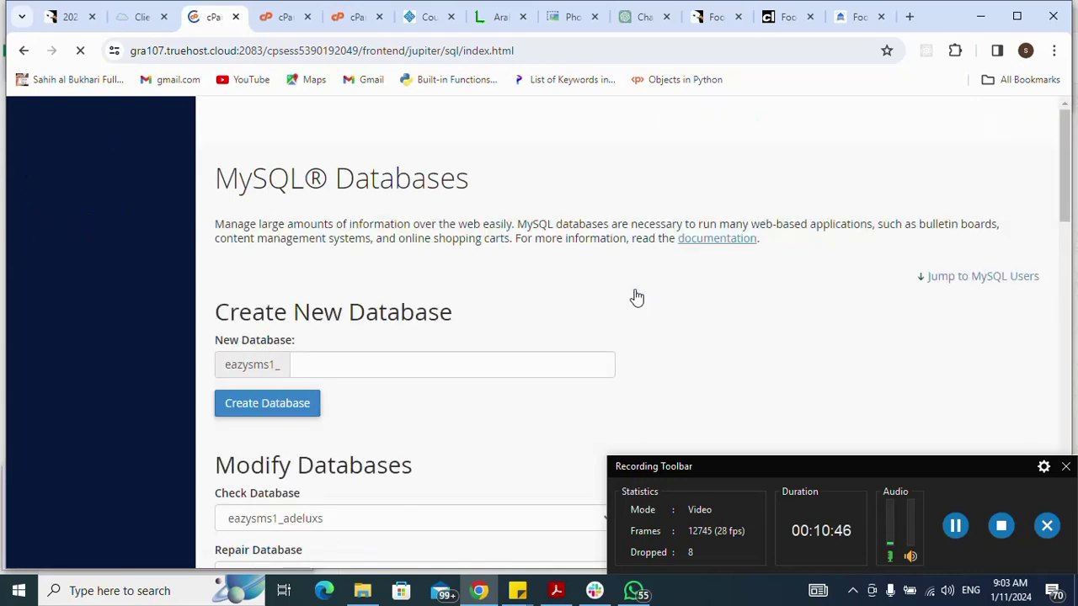
scroll(636, 296, "down", 8)
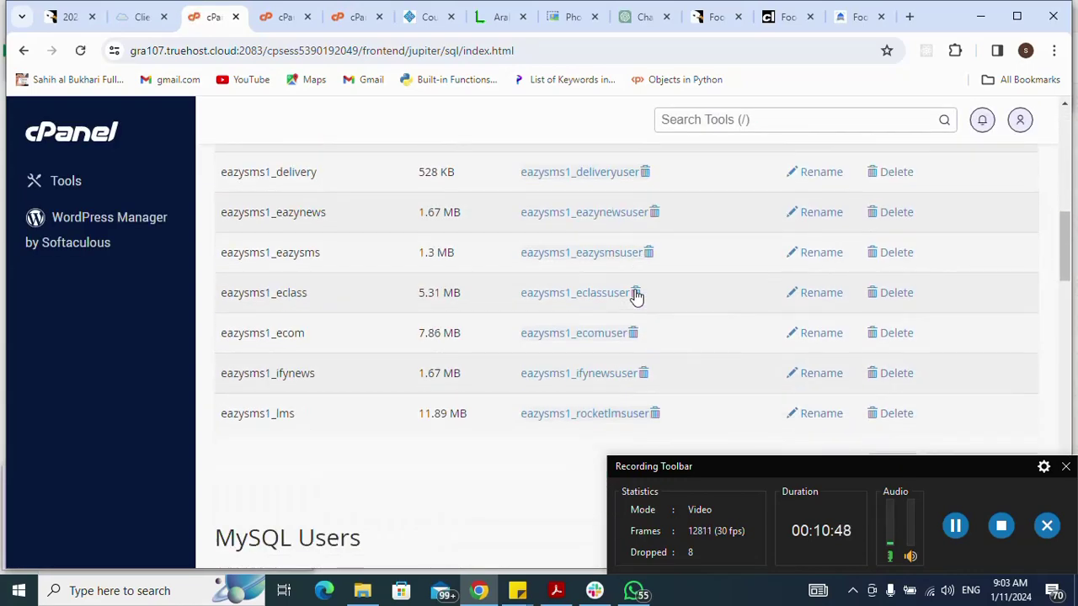
scroll(636, 296, "down", 2)
scroll(636, 296, "down", 4)
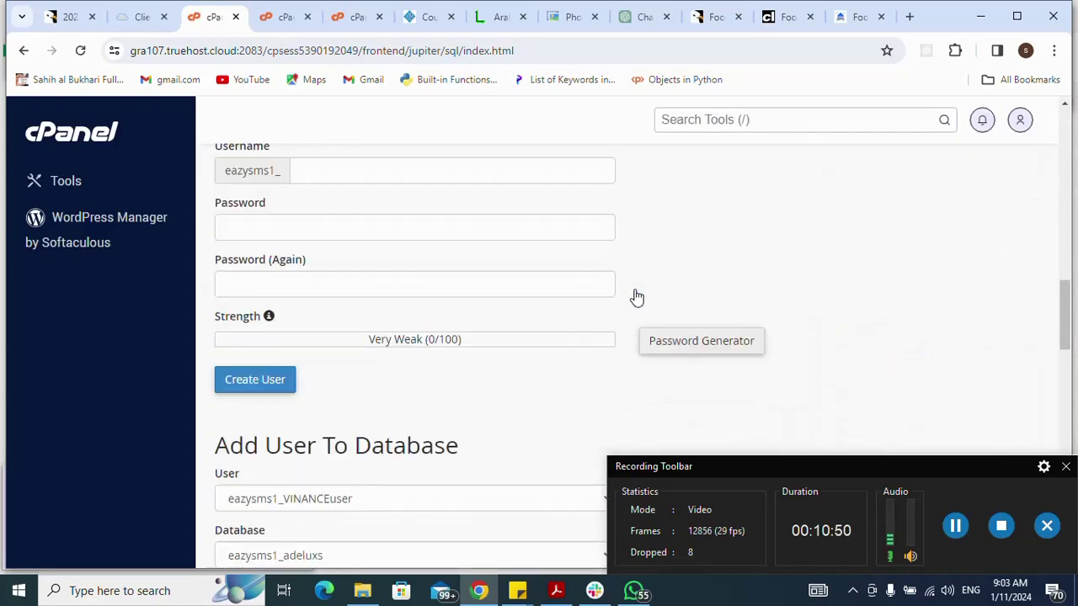
scroll(636, 296, "down", 4)
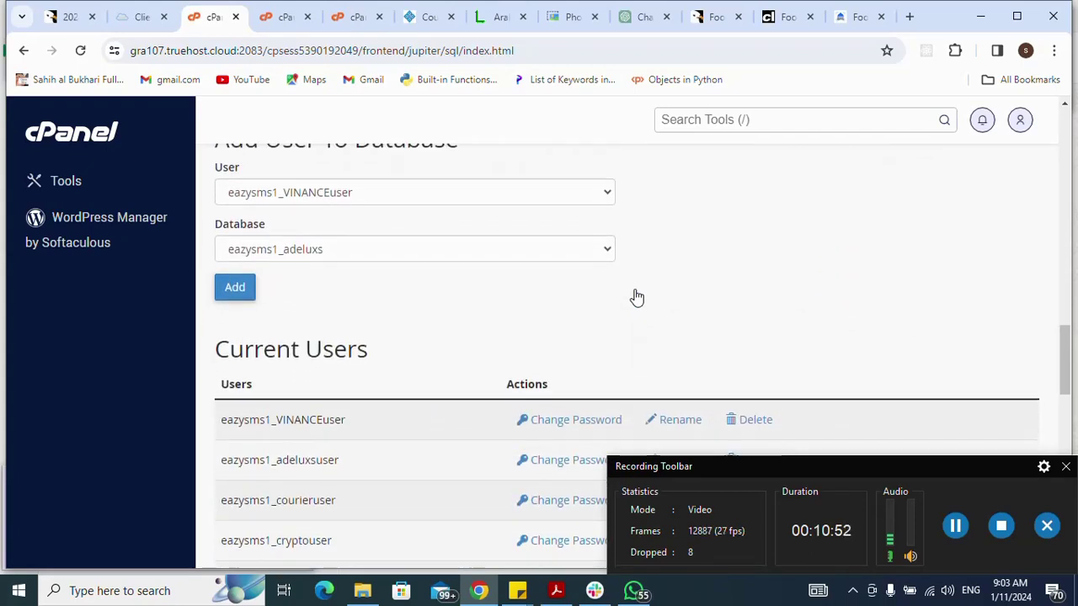
scroll(636, 296, "up", 2)
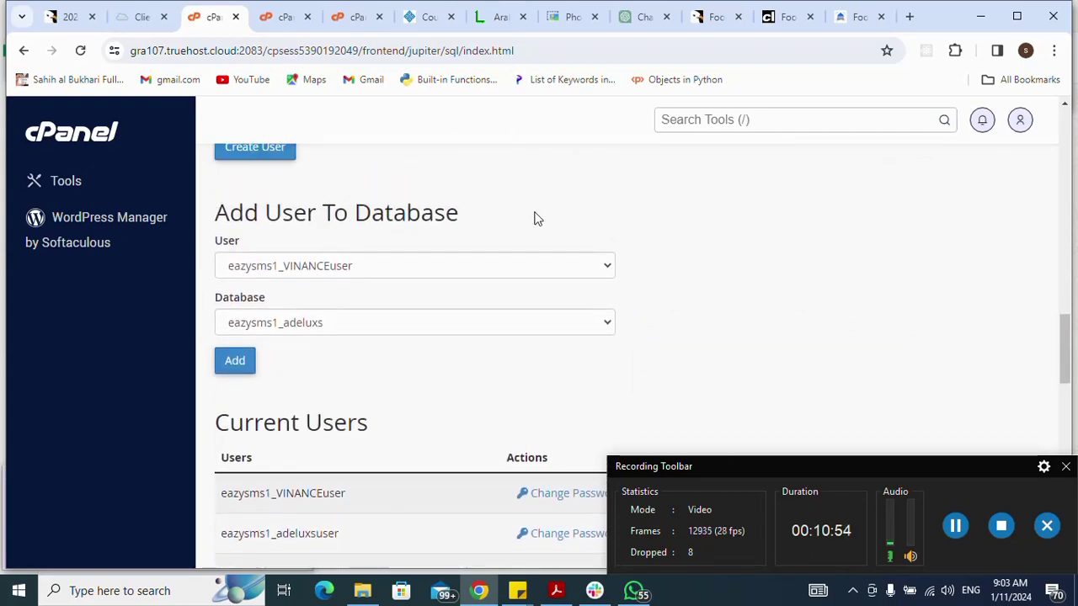
Add user eazysms1_projmgsuser to database eazysms1_projmgs
left_click(537, 268)
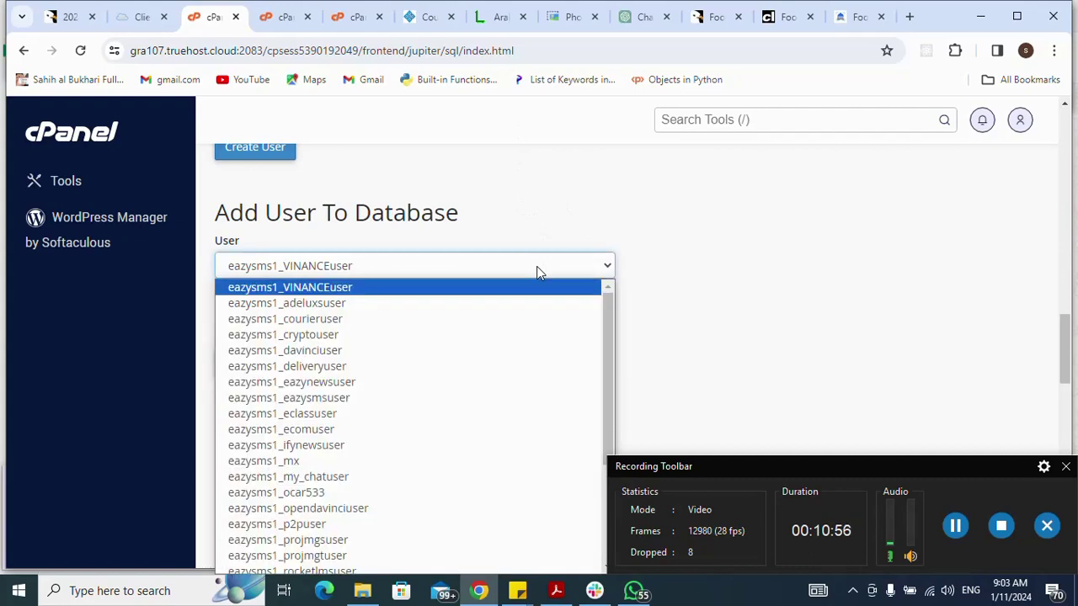
left_click(438, 541)
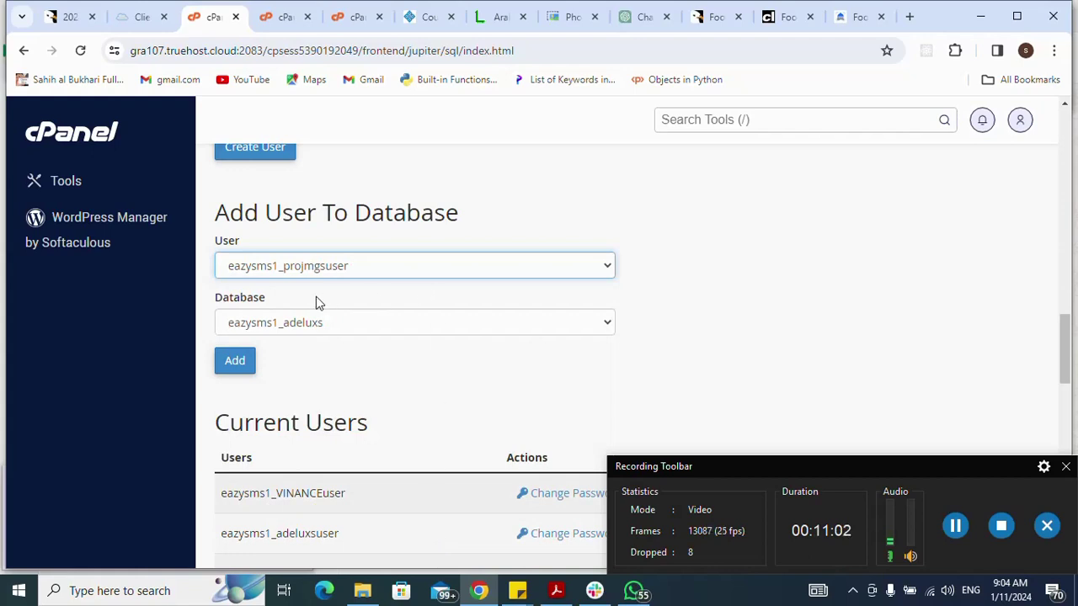
left_click(400, 325)
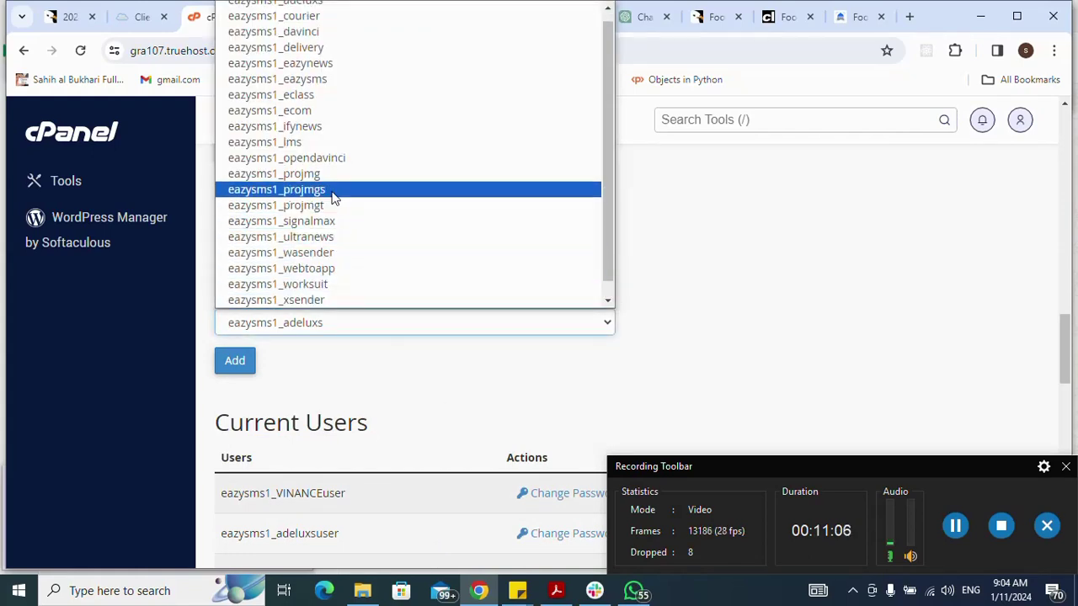
left_click(332, 192)
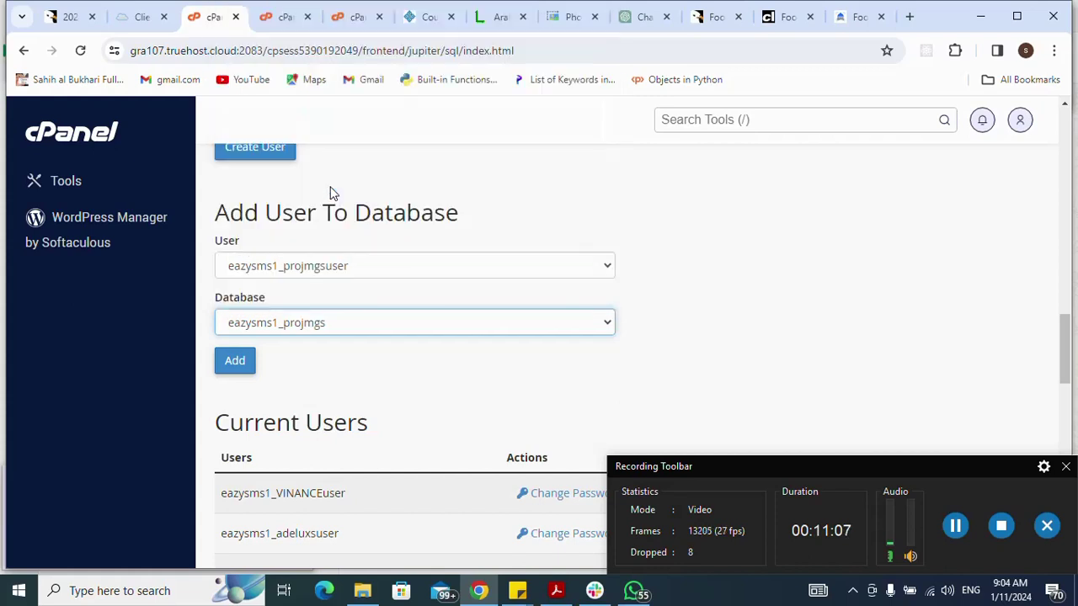
left_click(235, 362)
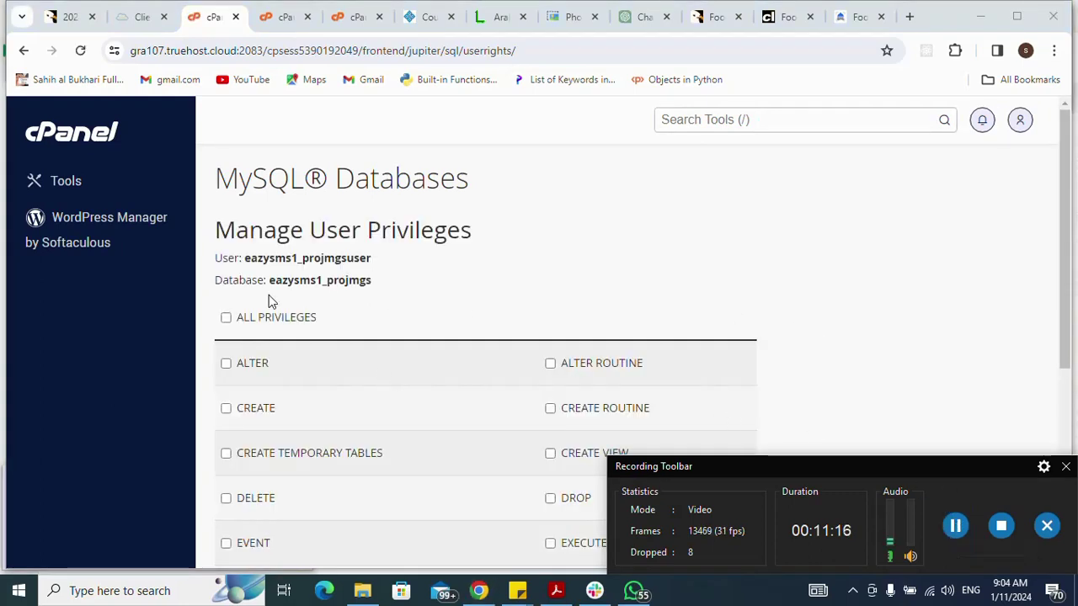
Grant ALL PRIVILEGES to eazysms1_projmgsuser on eazysms1_projmgs, save, and go back
left_click(279, 319)
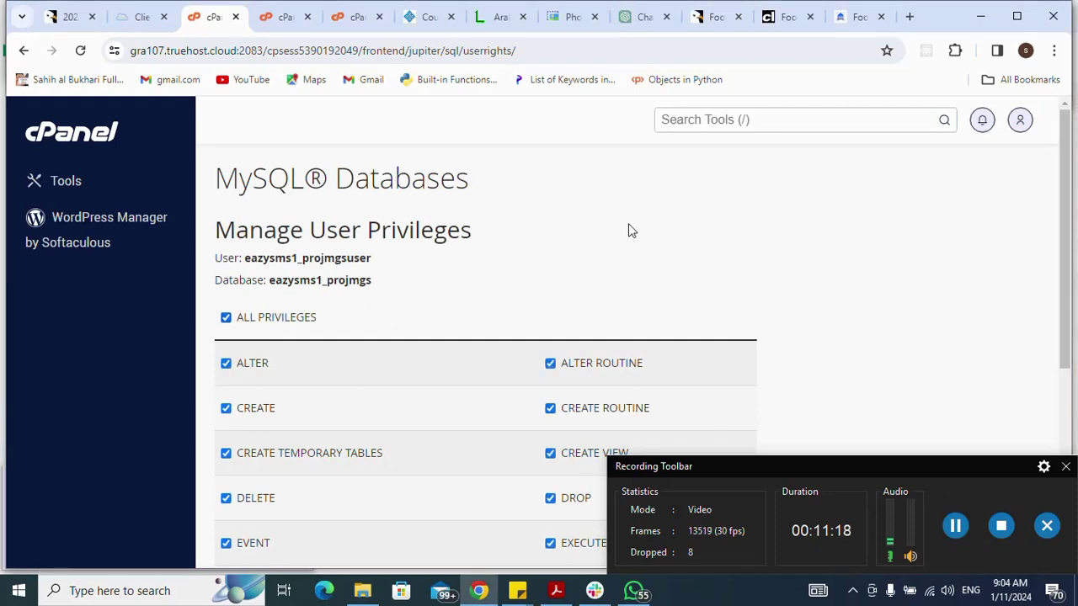
scroll(629, 224, "down", 4)
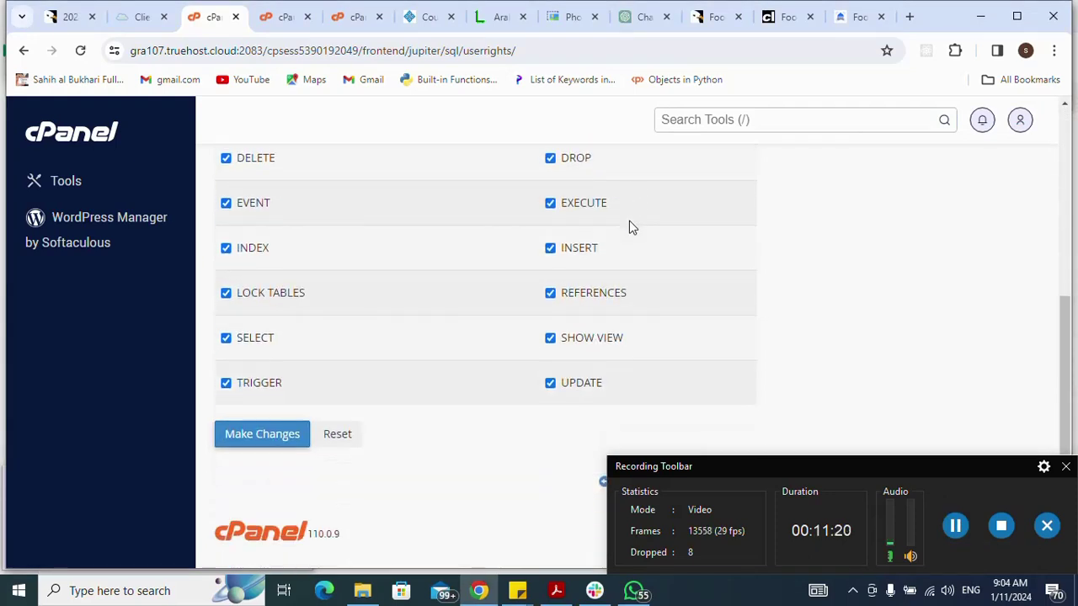
left_click(286, 436)
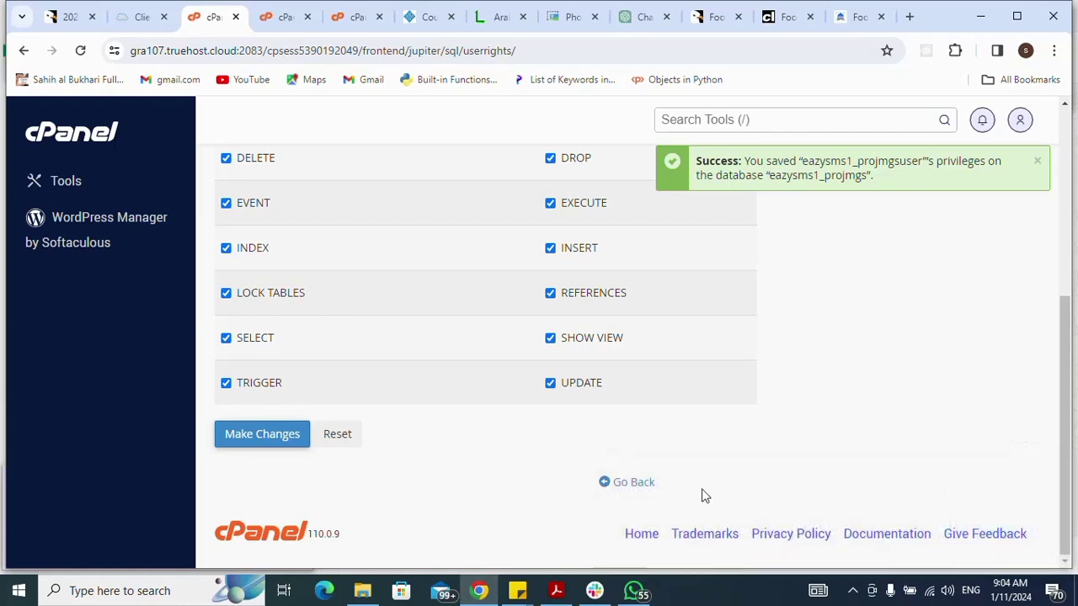
left_click(625, 490)
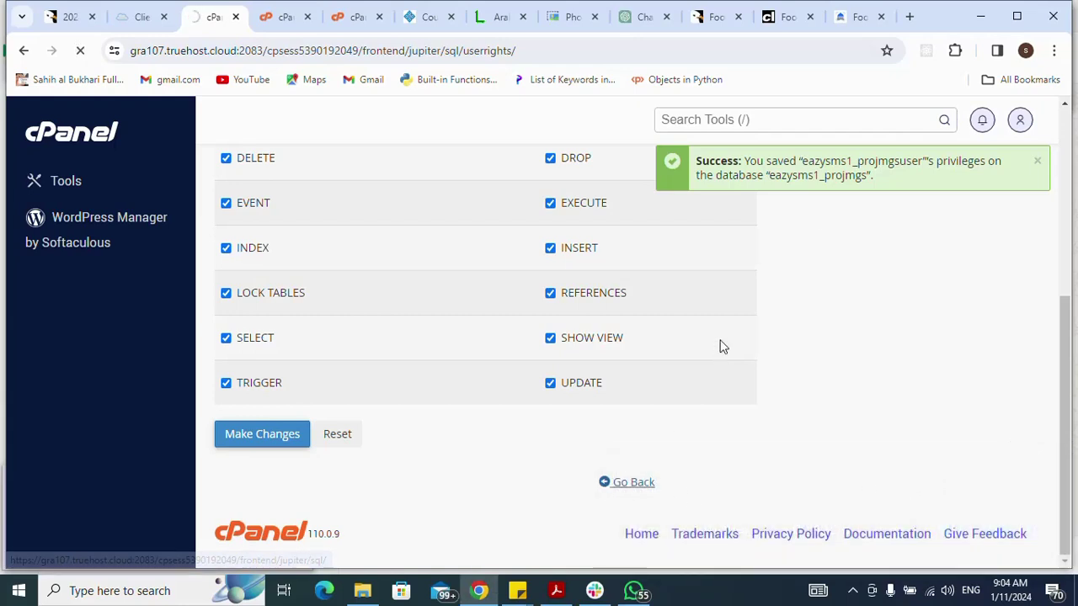
Load projmgs.eazysms.com.ng/install in a new Chrome tab
left_click(911, 16)
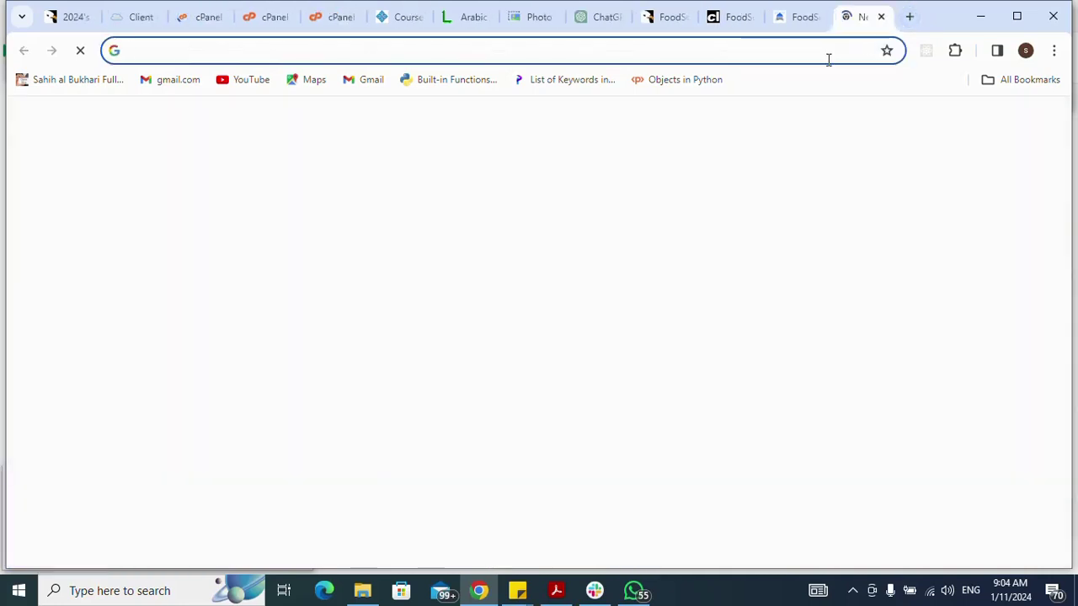
type("projj")
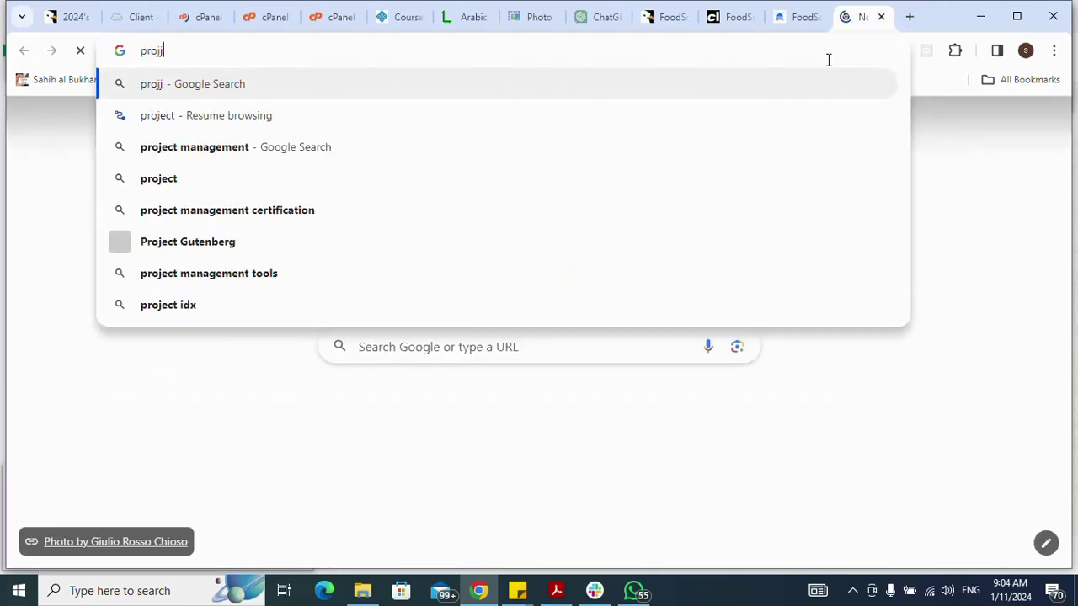
key("BackSpace")
type("m")
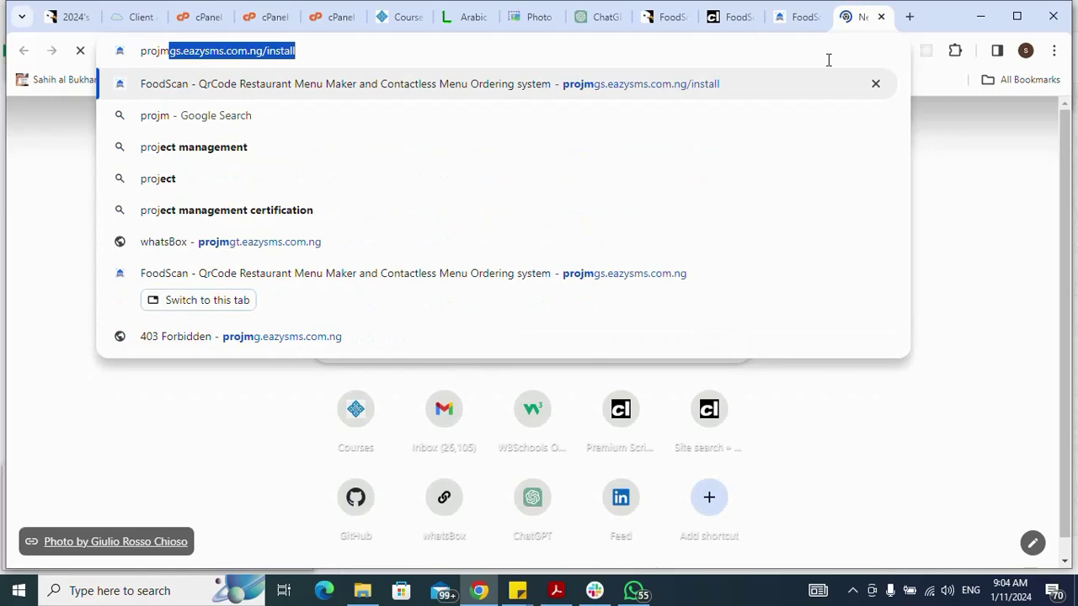
type("g")
key("Right")
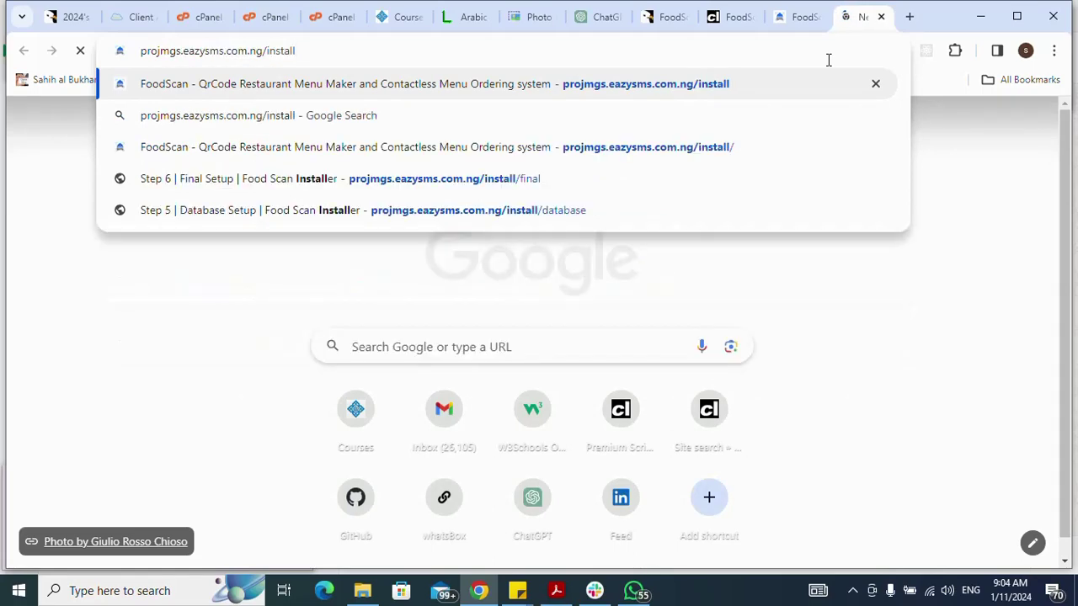
key("Return")
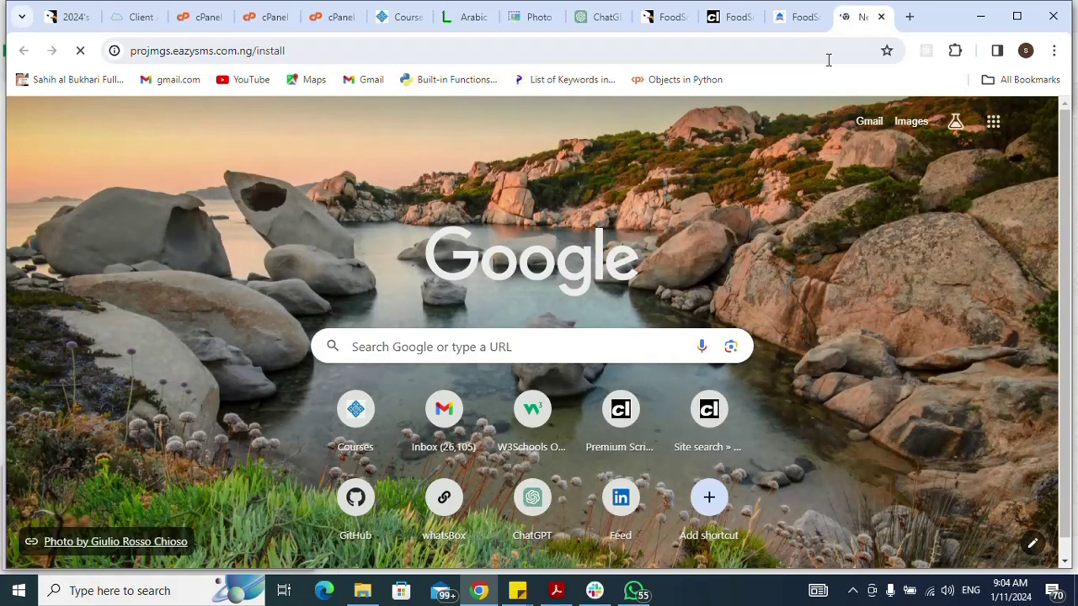
left_click(851, 592)
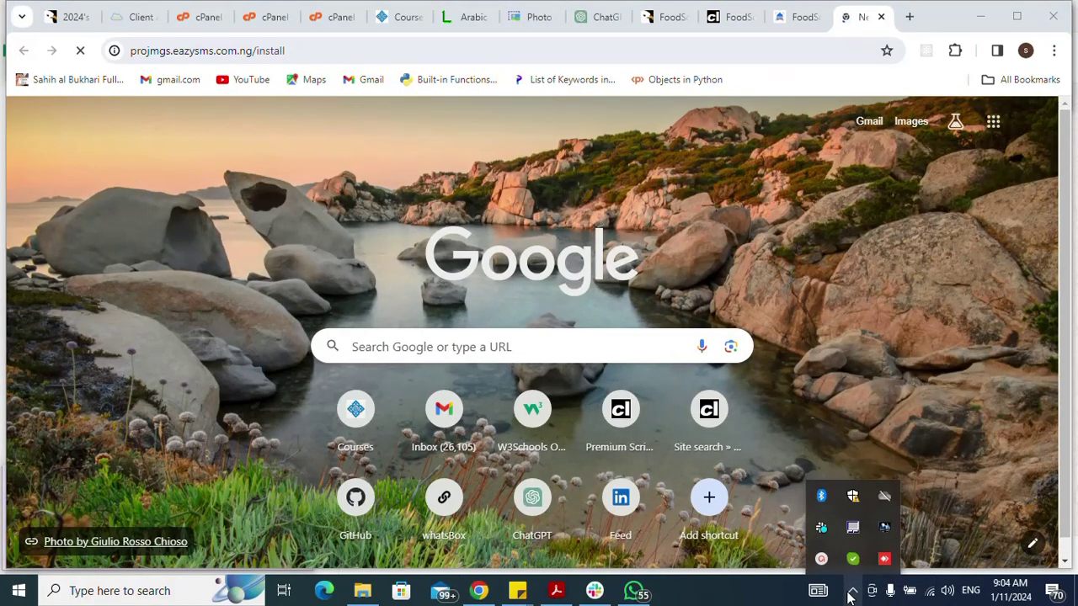
Run Check Requirements and Check Permissions, then continue via License Setup
left_click(820, 560)
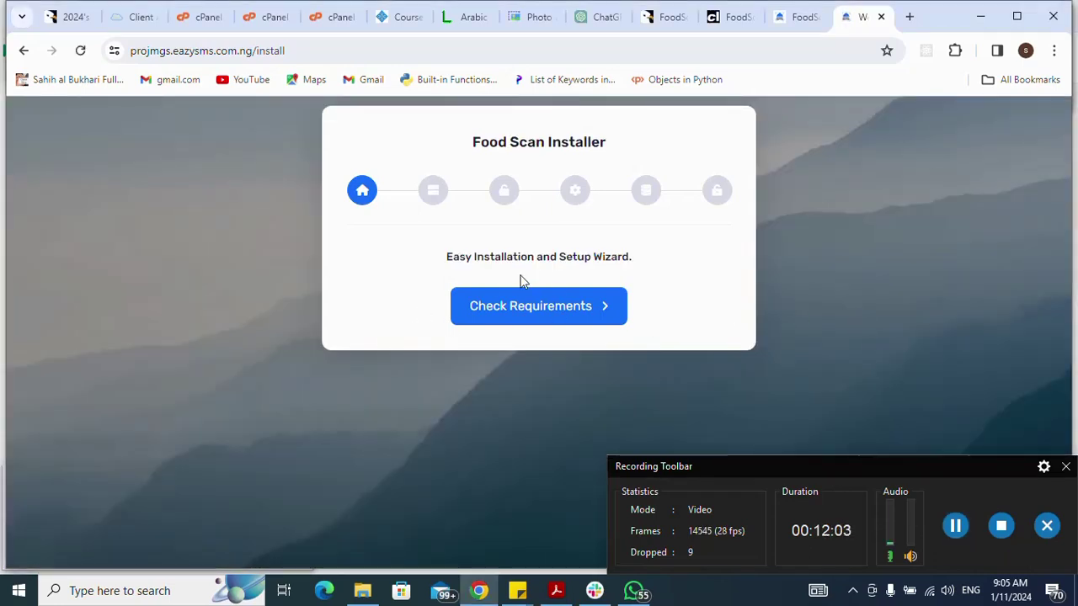
left_click(530, 315)
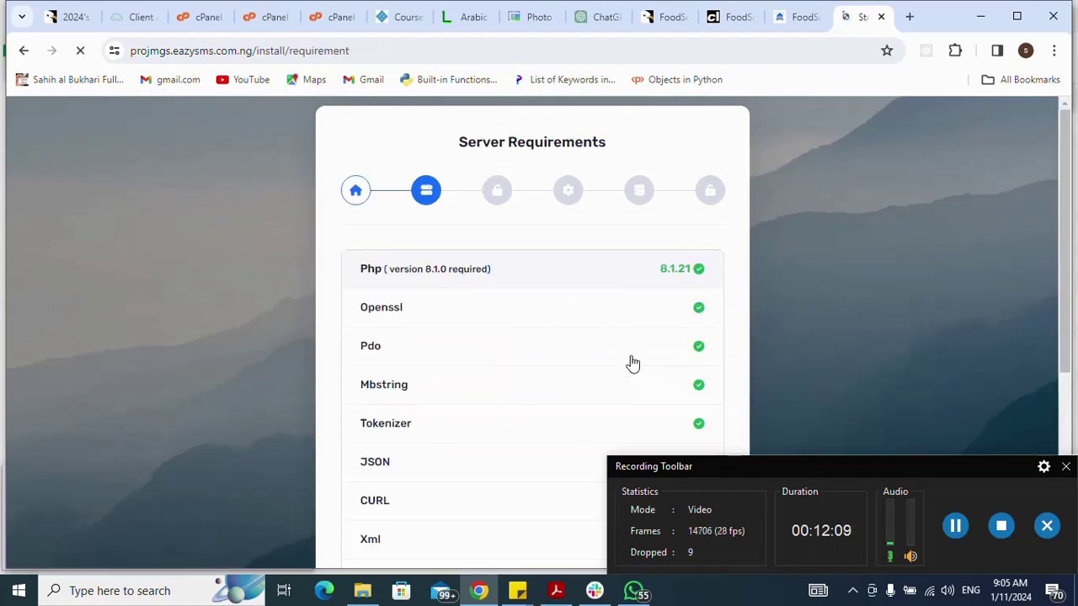
left_click(1066, 467)
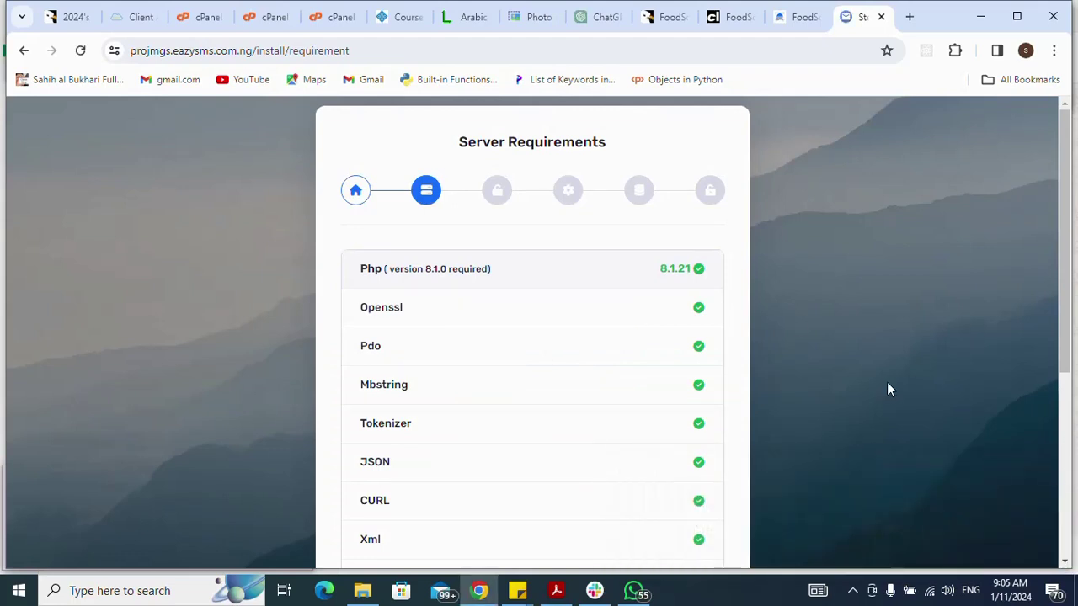
scroll(888, 384, "down", 4)
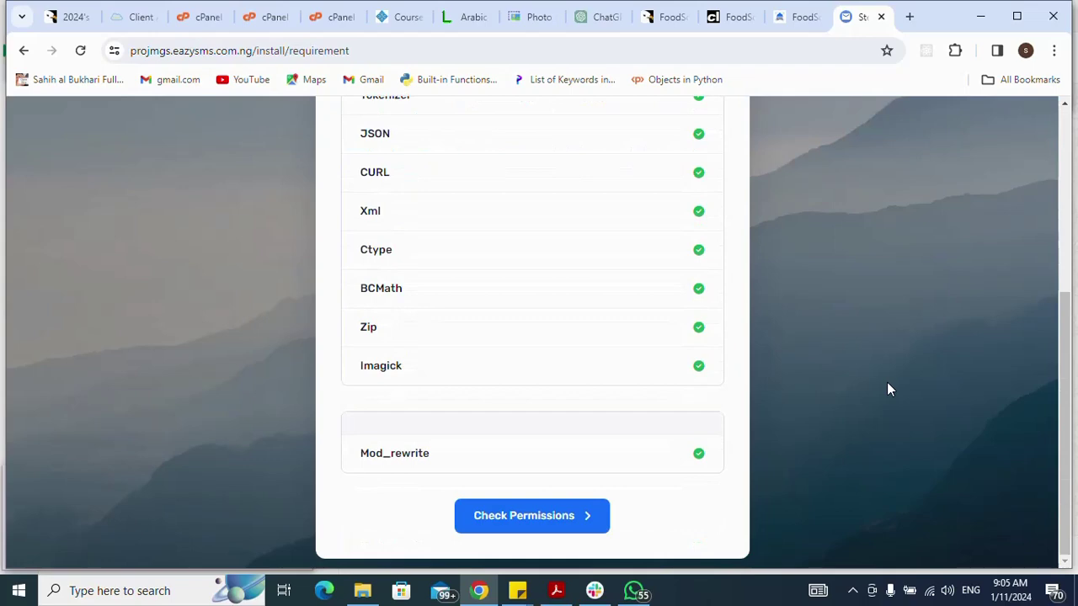
left_click(534, 518)
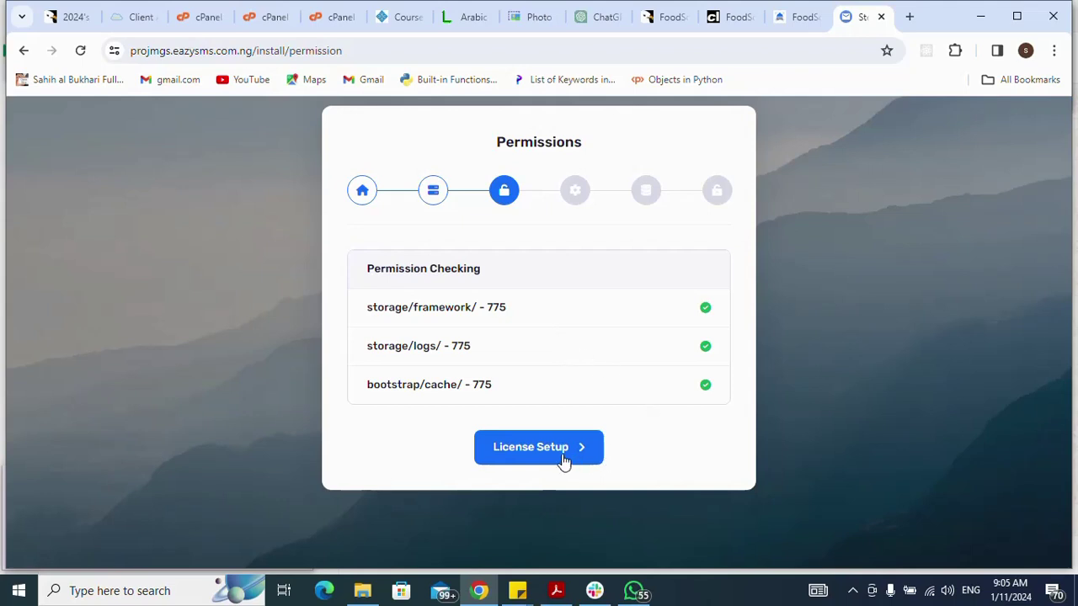
left_click(541, 451)
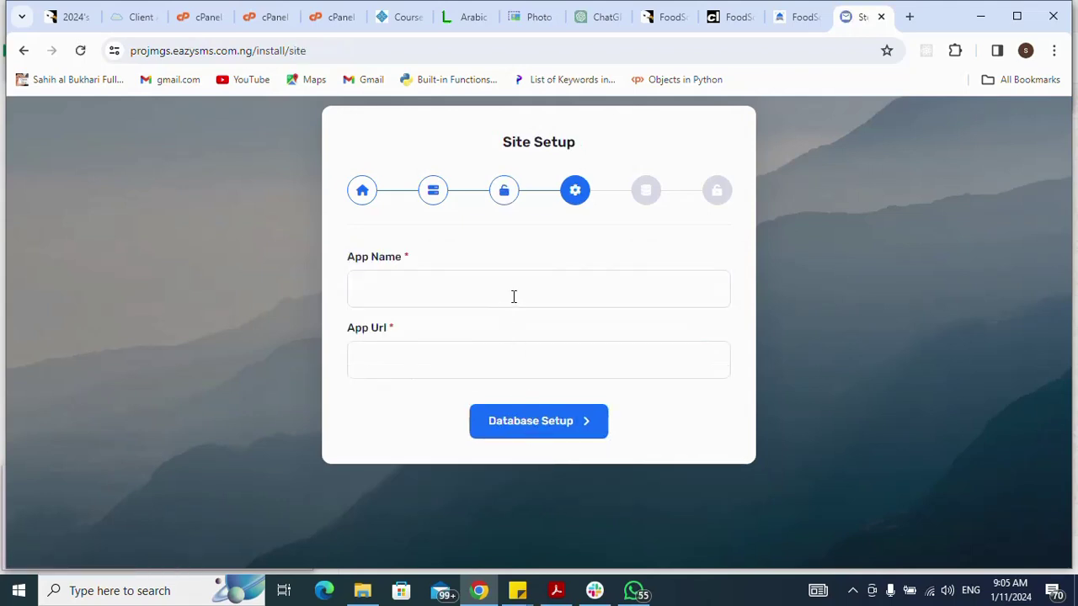
left_click(514, 295)
left_click(494, 334)
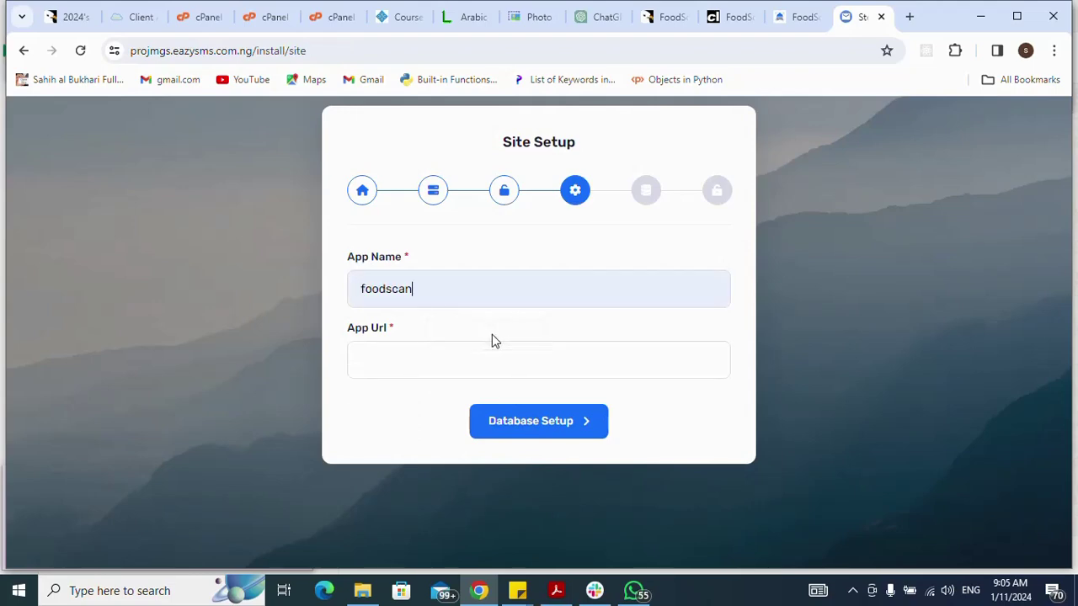
left_click(486, 357)
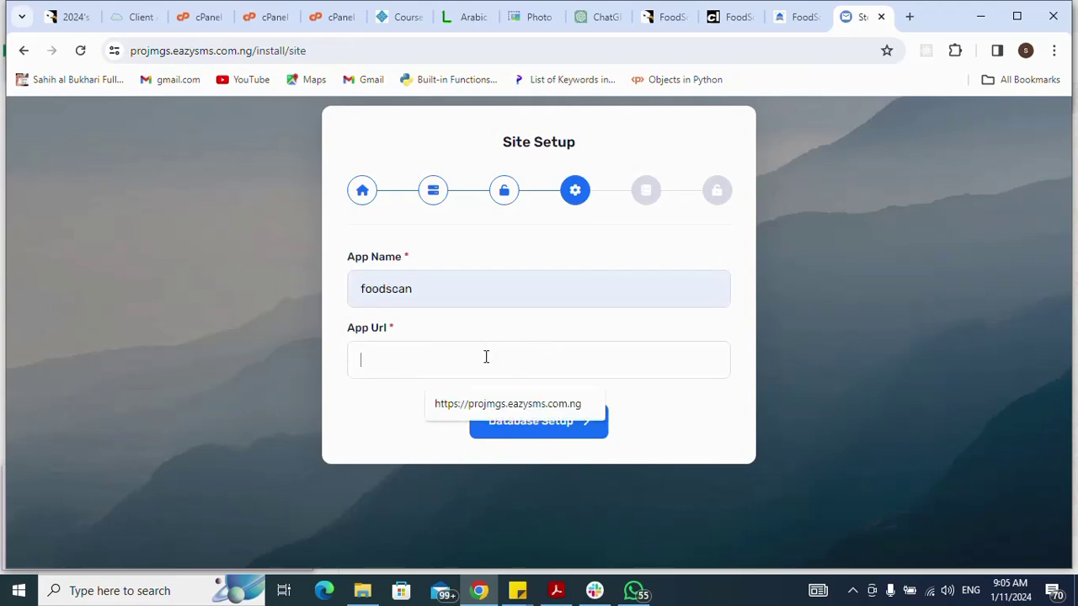
left_click(496, 410)
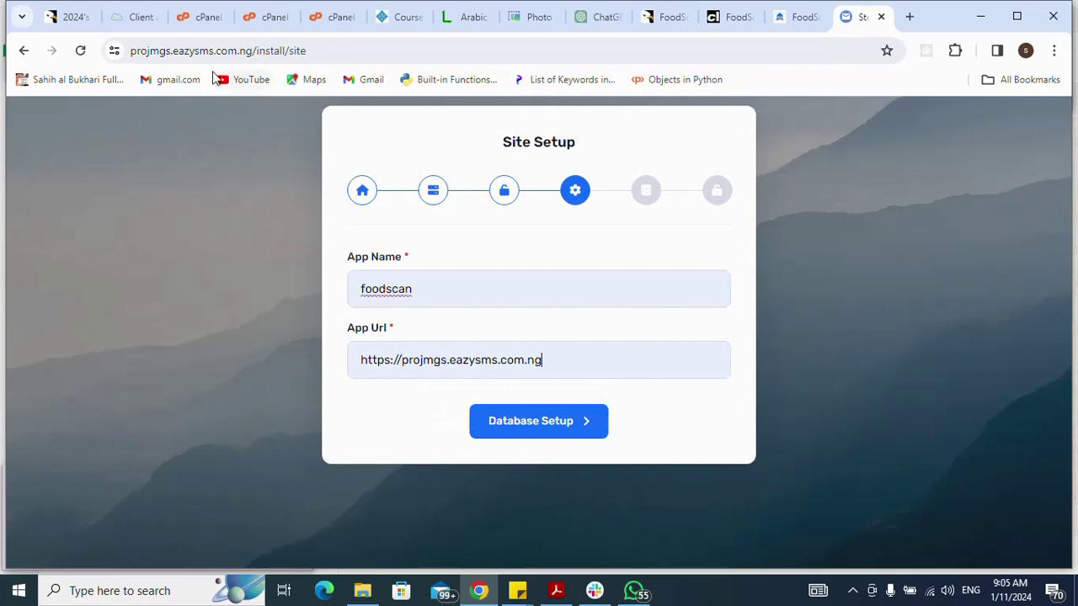
left_click(533, 428)
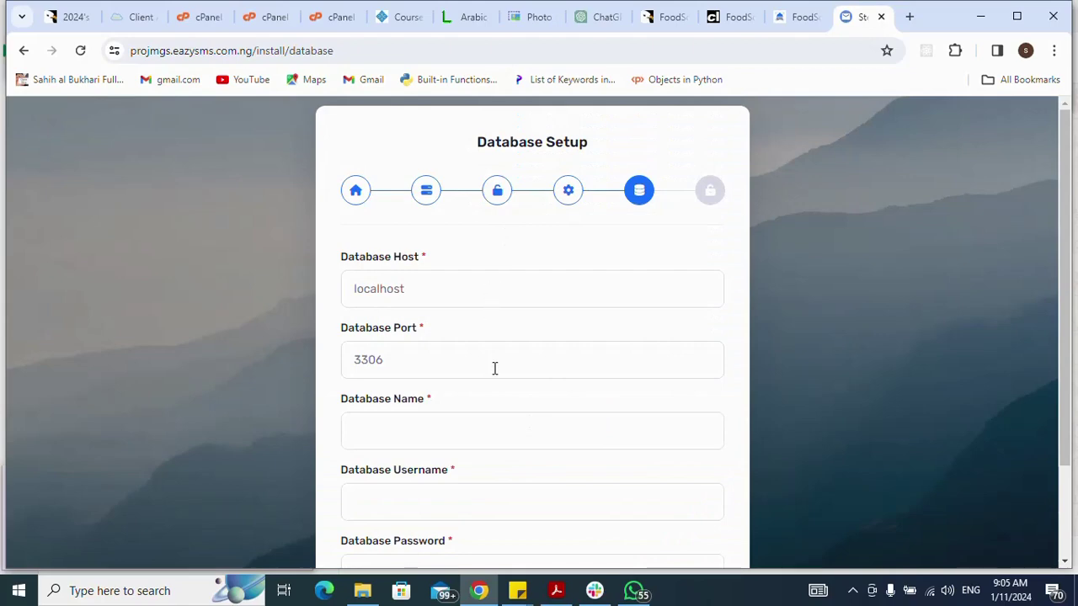
Autofill the saved database name and username, then select the username part after the prefix
left_click(495, 429)
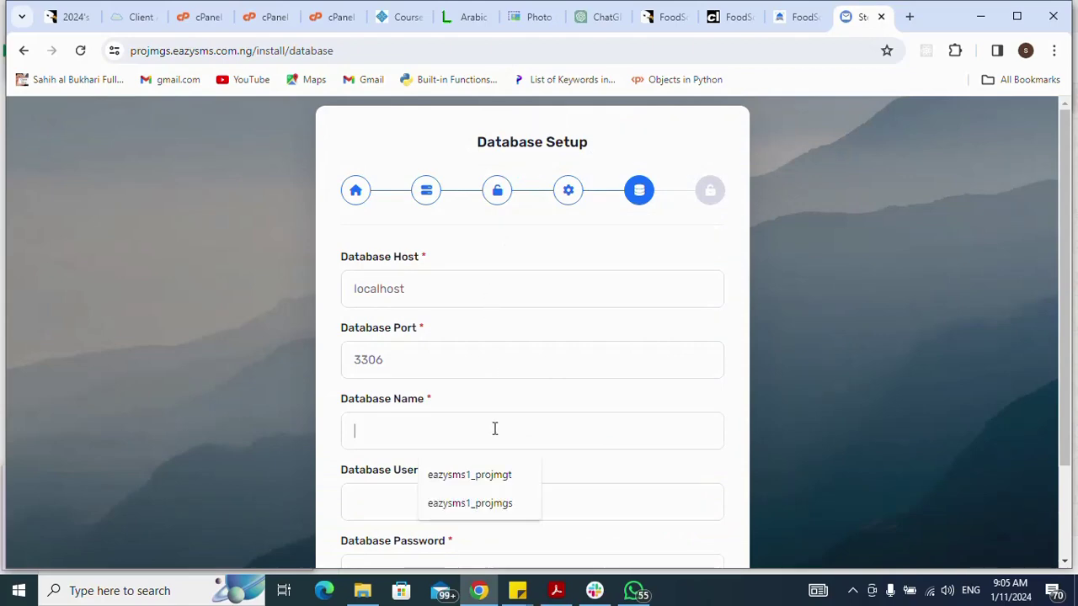
left_click(488, 503)
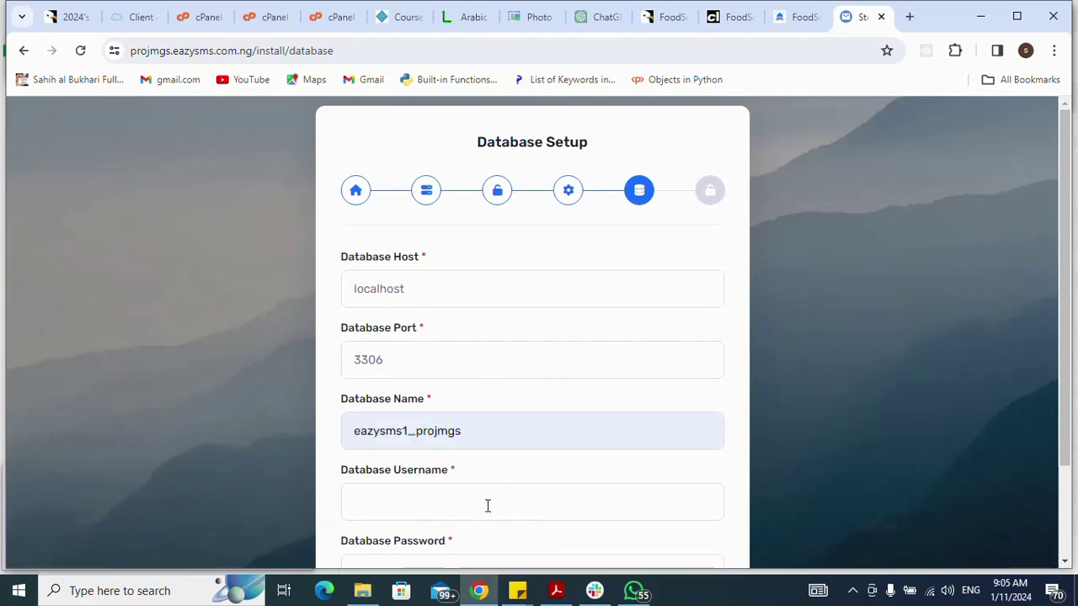
left_click(476, 516)
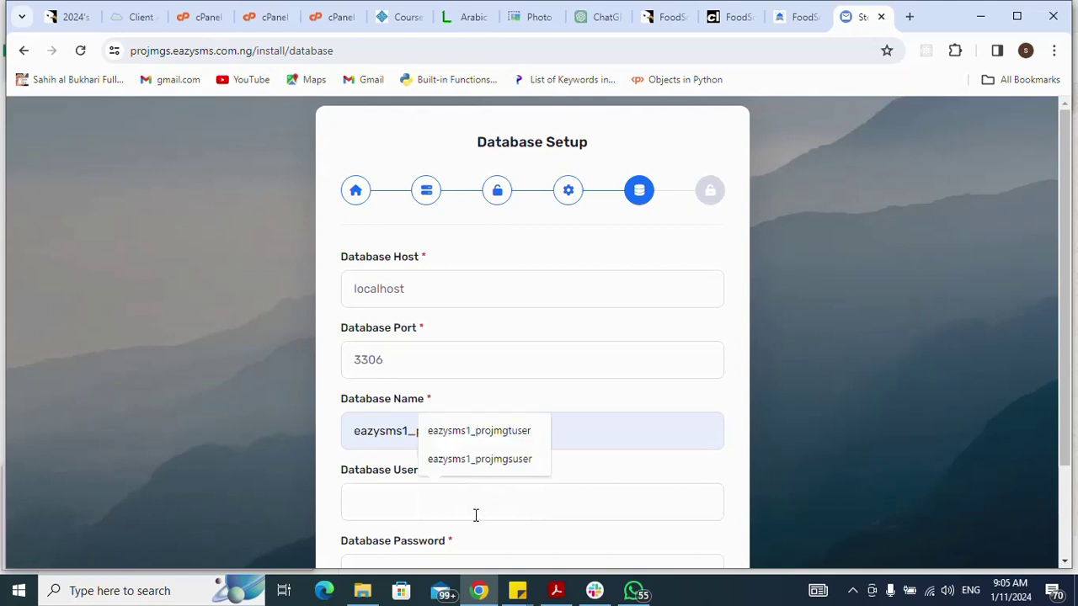
left_click(493, 461)
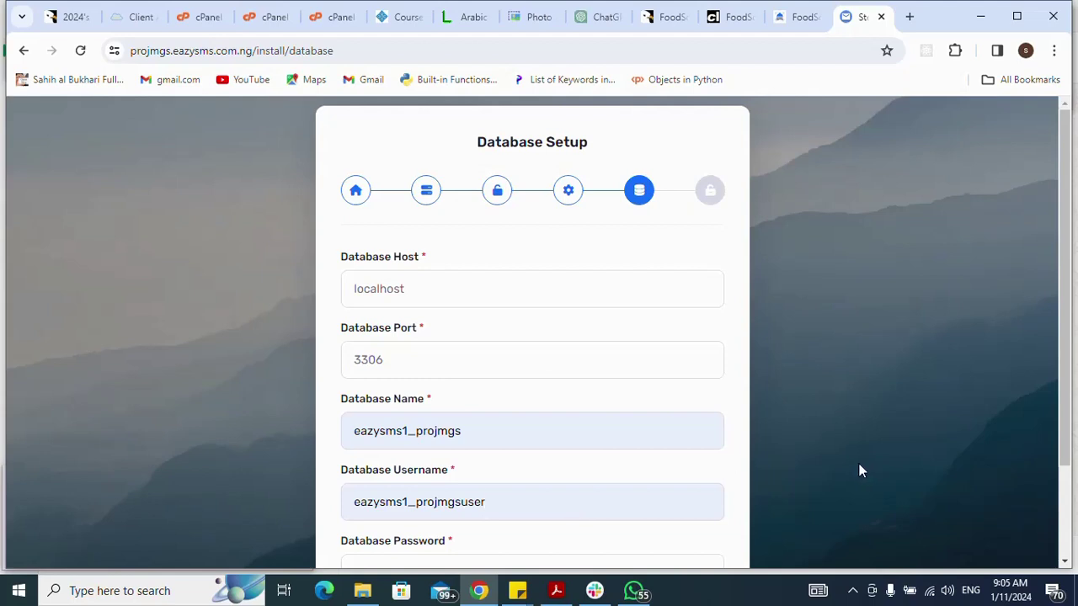
scroll(858, 469, "down", 3)
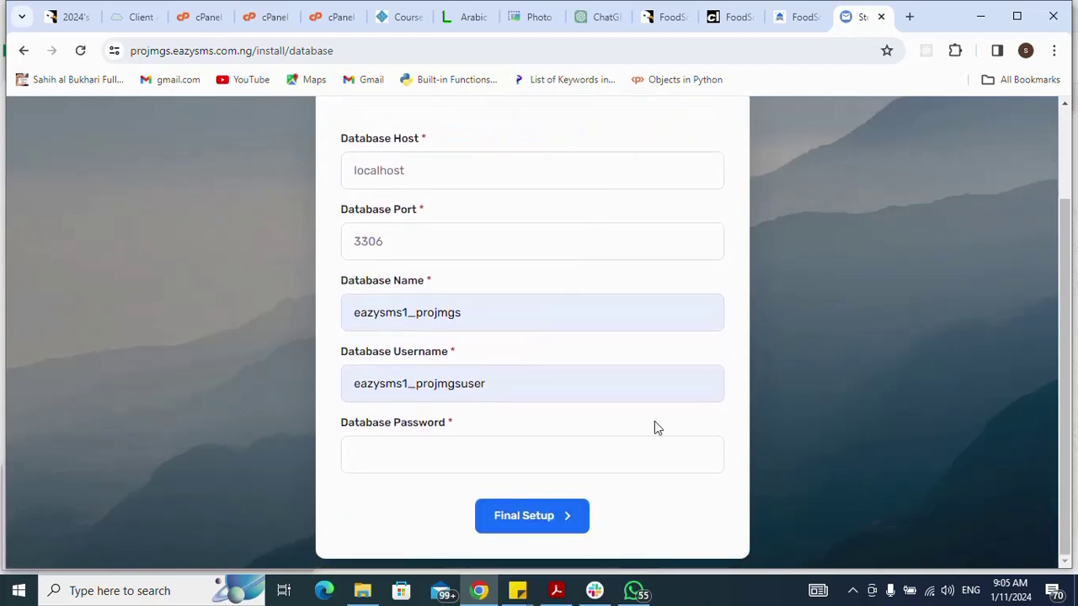
double_click(488, 383)
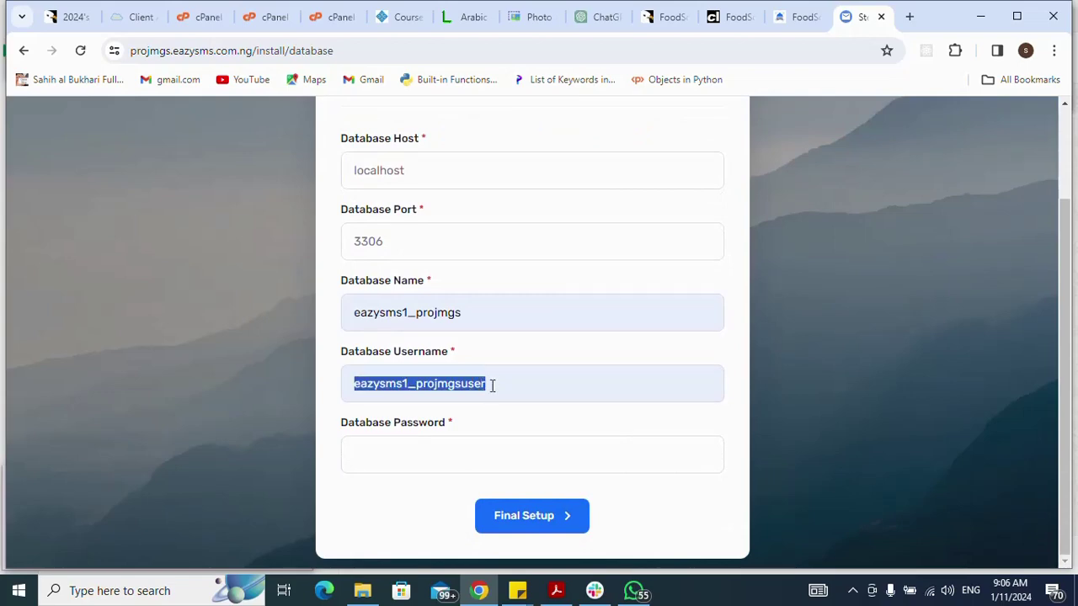
left_click(492, 390)
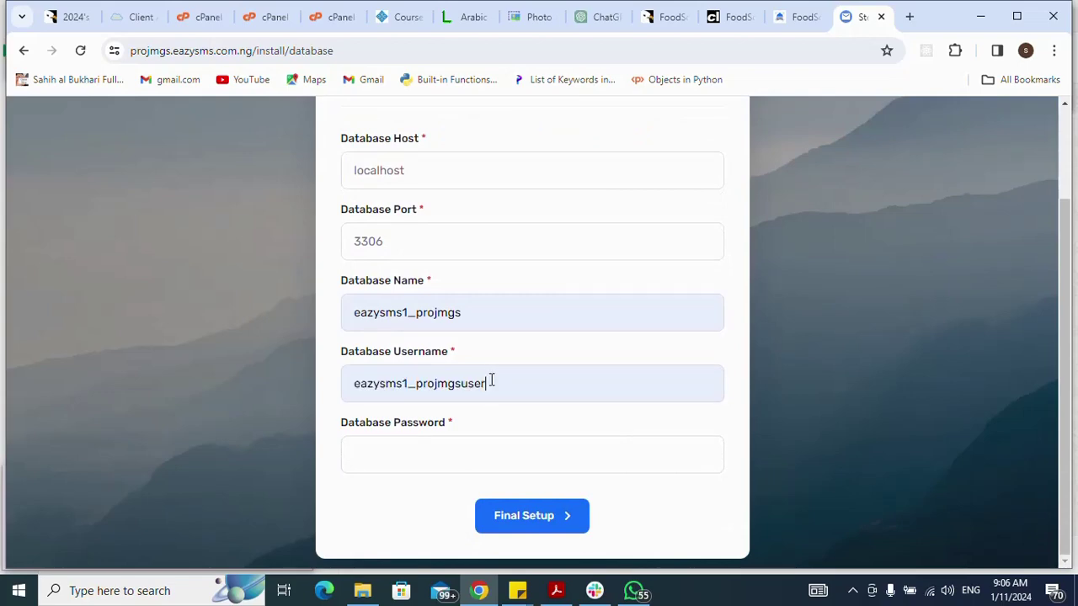
left_click_drag(492, 383, 420, 381)
key("ctrl+c")
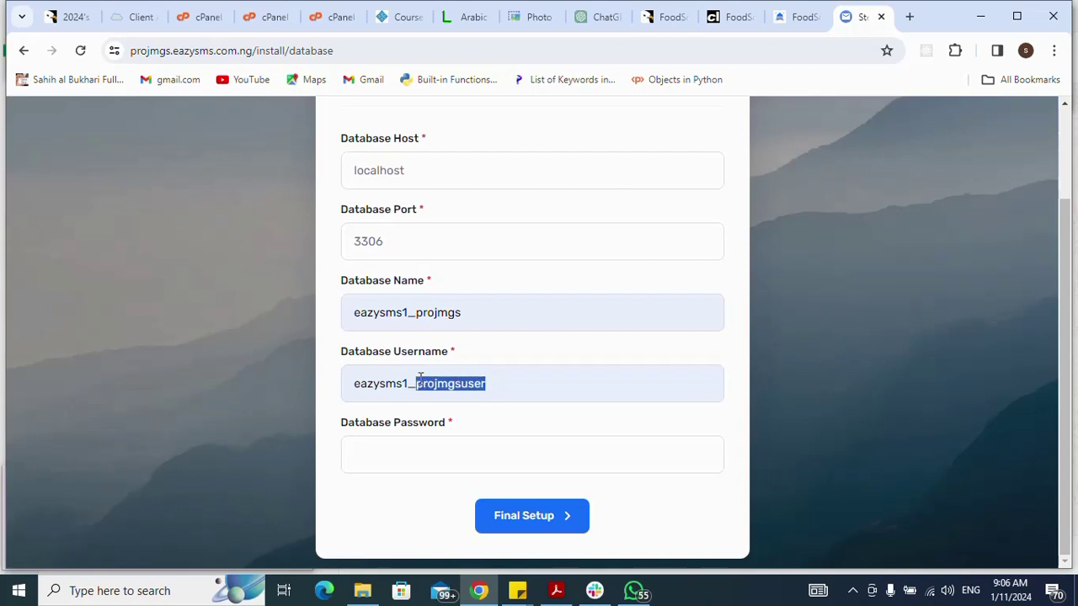
Paste and edit the database password, then submit for Final Setup
left_click(437, 463)
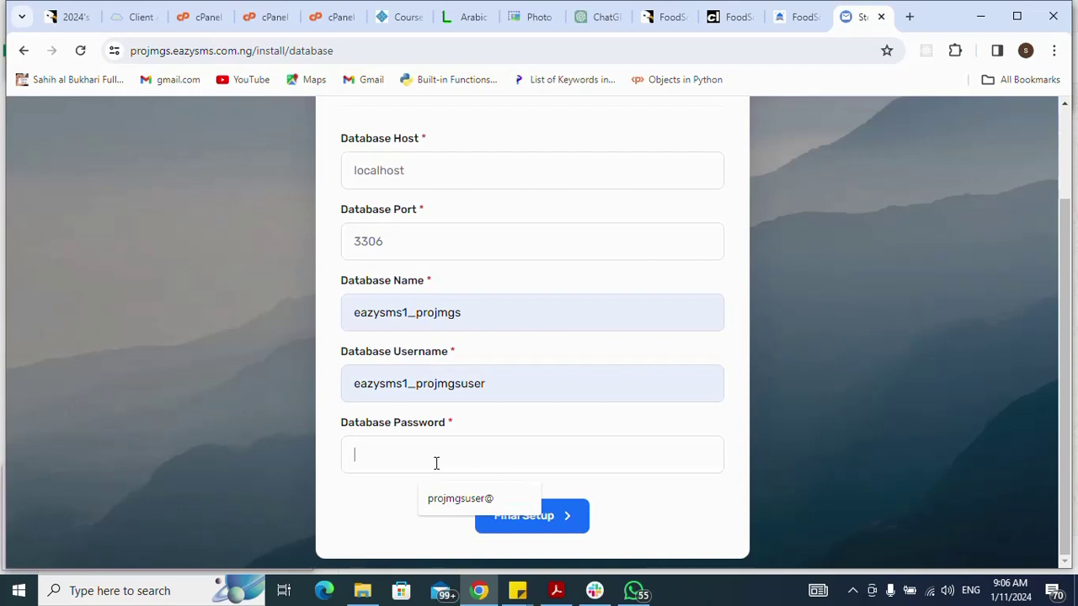
key("ctrl+v")
type("@")
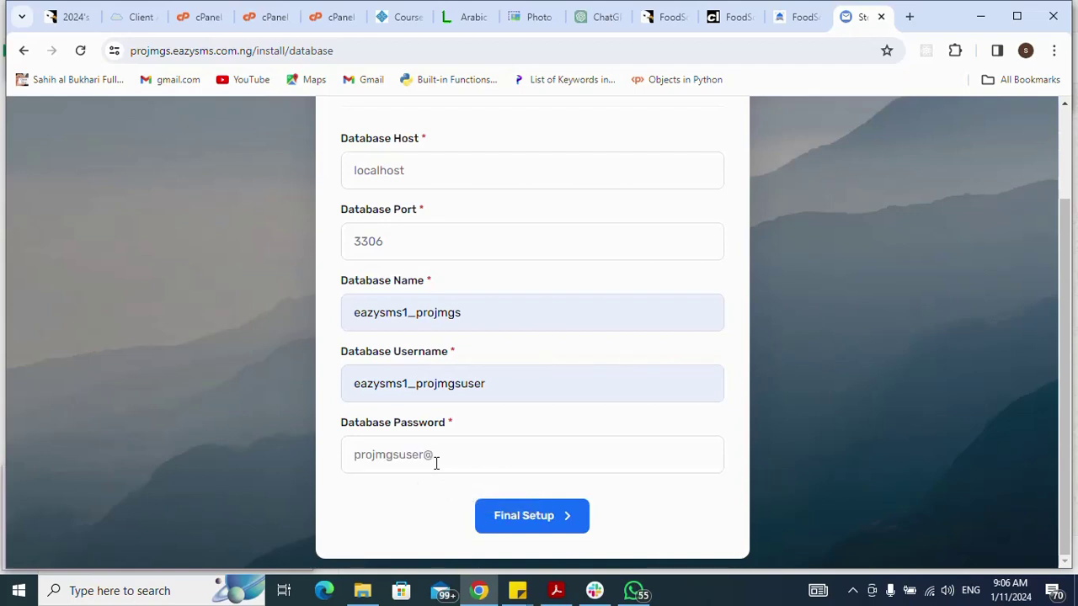
left_click(533, 524)
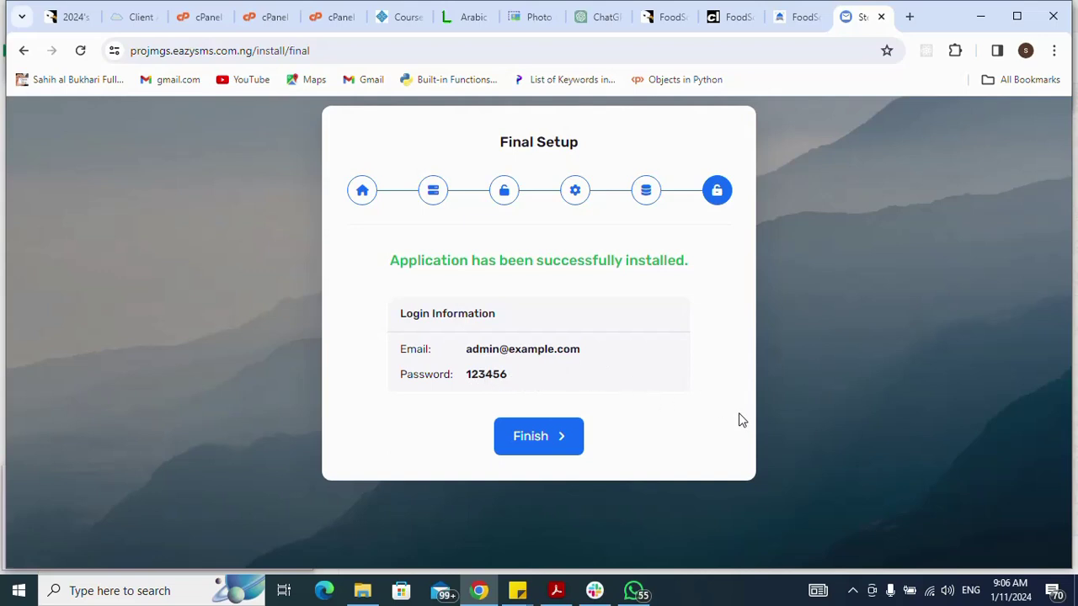
Finish the installation and load the site's root address
left_click(549, 446)
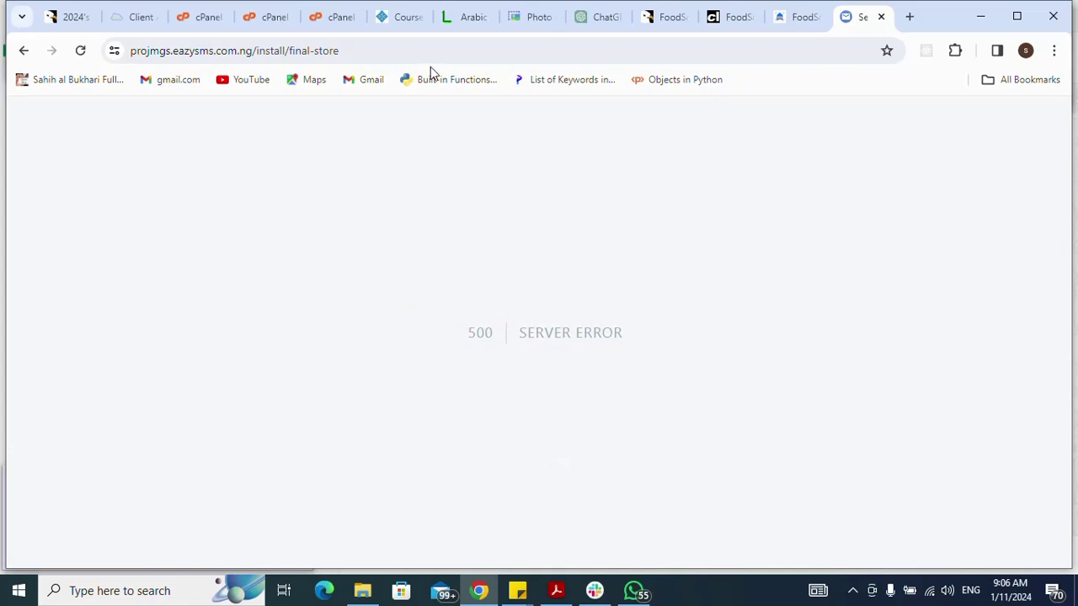
key("Return")
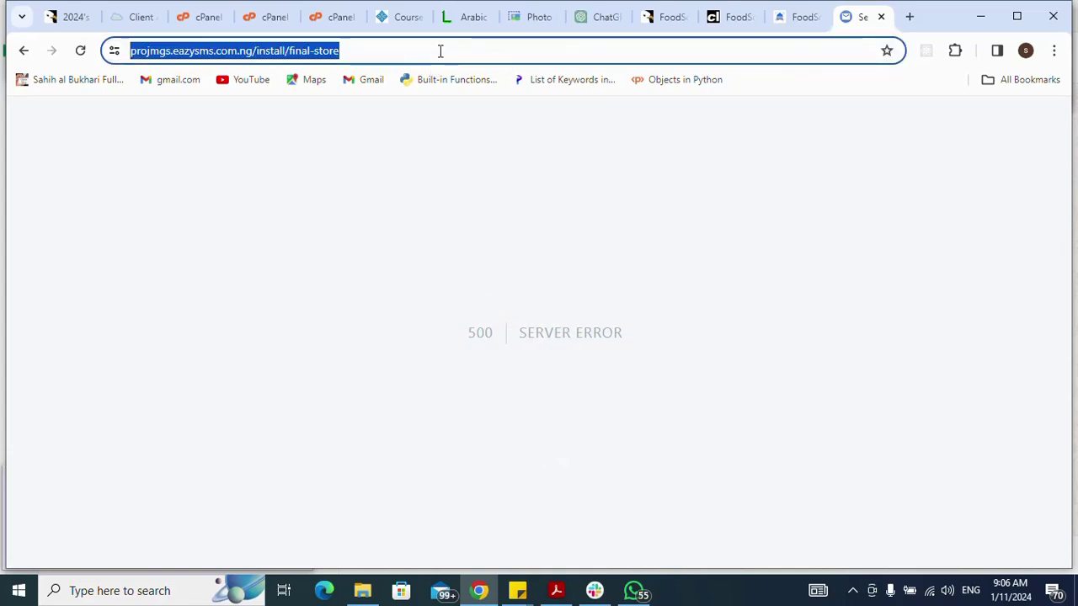
key("BackSpace")
key("BackSpace")
key("BackSpace")
key("BackSpace")
key("BackSpace")
key("BackSpace")
key("BackSpace")
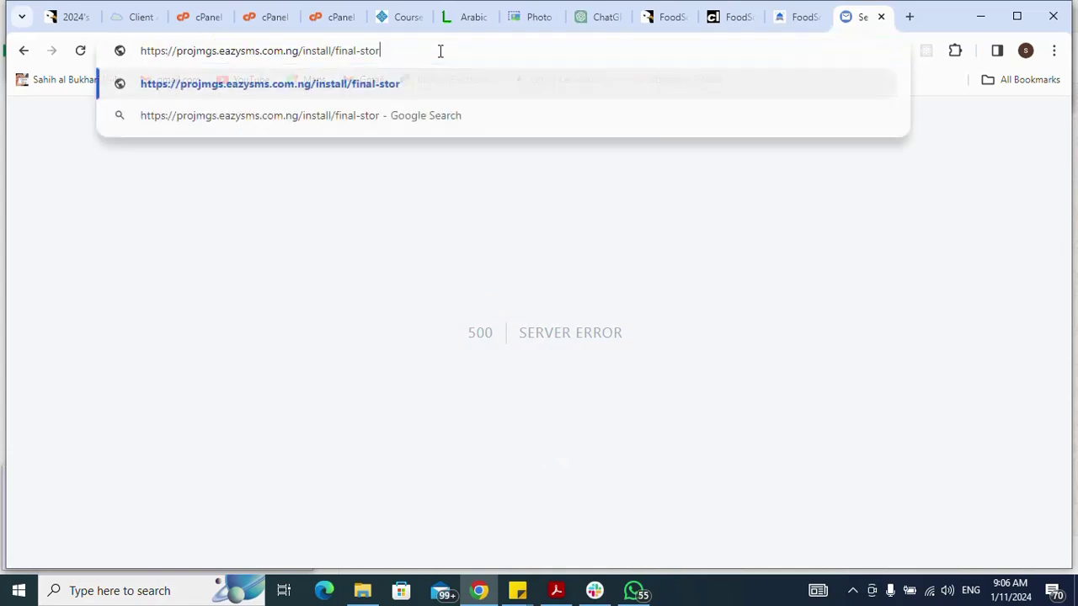
key("BackSpace")
key("BackSpace")
key("BackSpace")
key("BackSpace")
key("BackSpace")
key("BackSpace")
key("BackSpace")
key("BackSpace")
key("BackSpace")
key("BackSpace")
key("BackSpace")
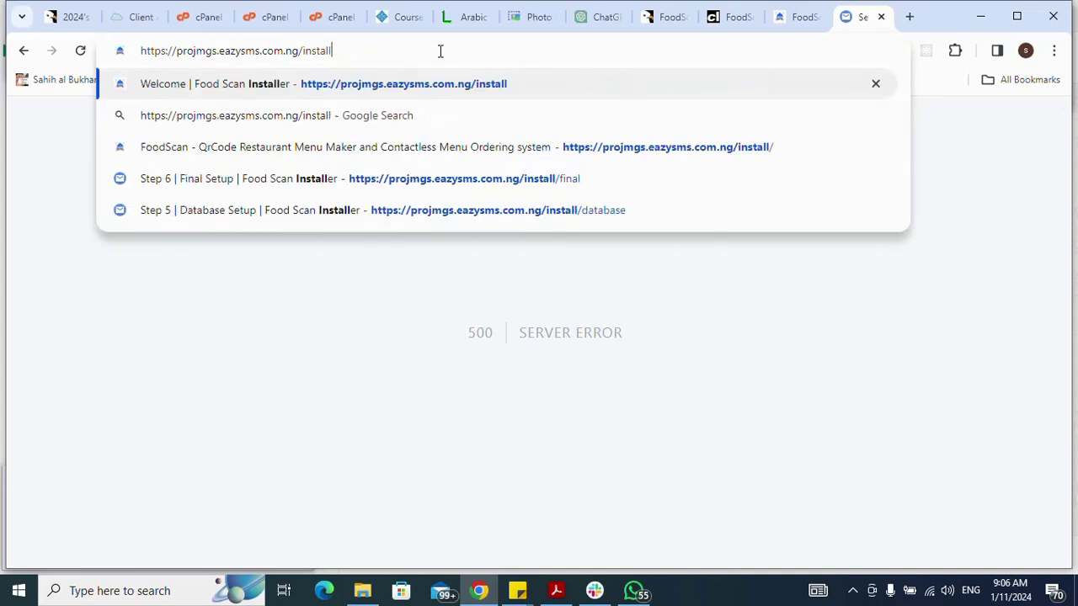
key("BackSpace")
key("BackSpace")
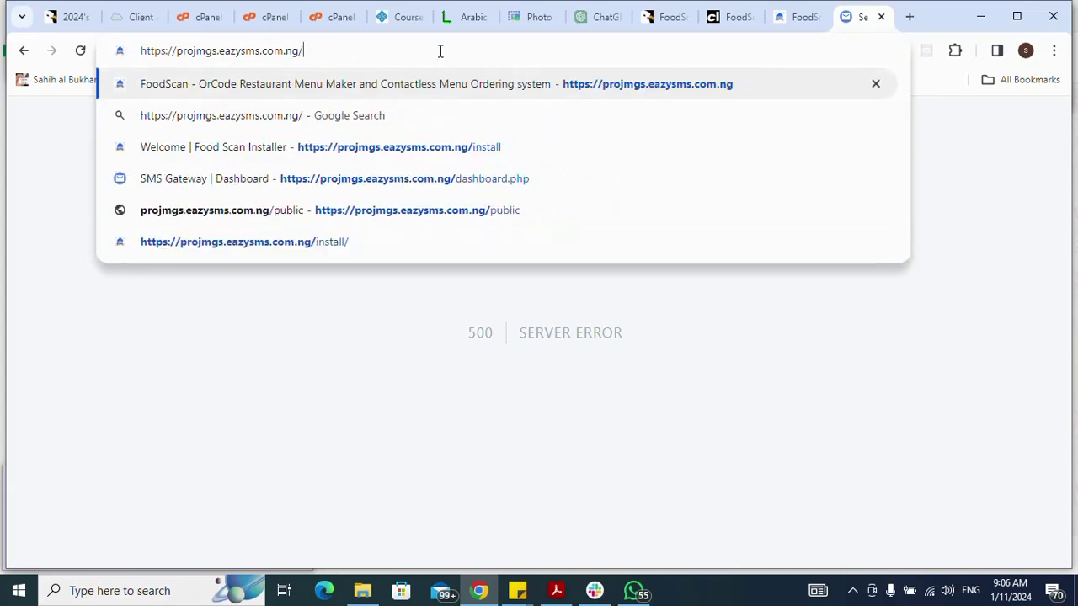
key("Return")
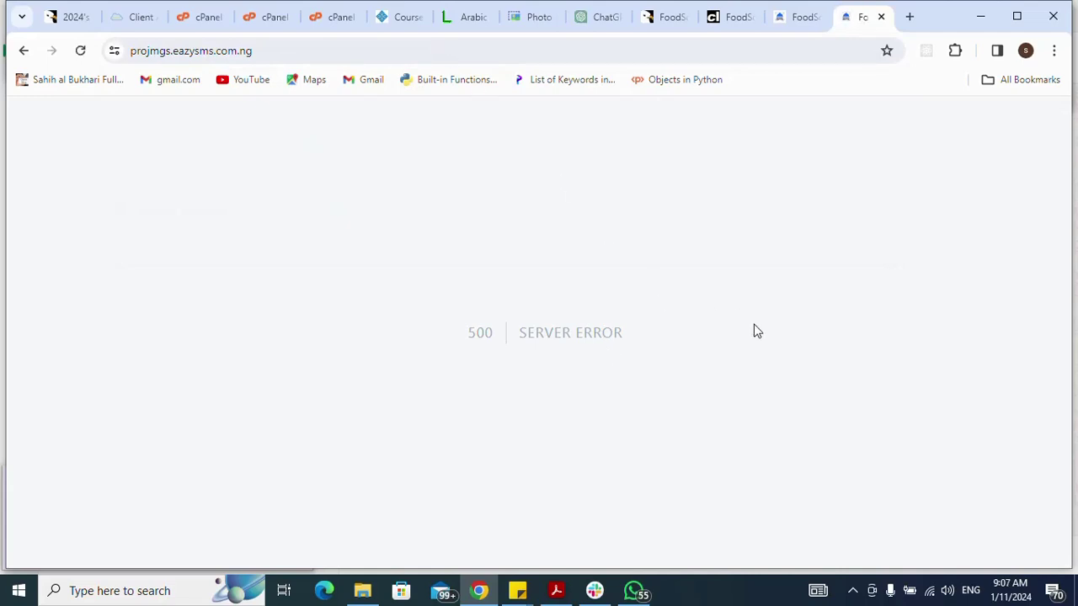
Change the address to /#/admin/dashboard and load the admin dashboard
left_click(459, 52)
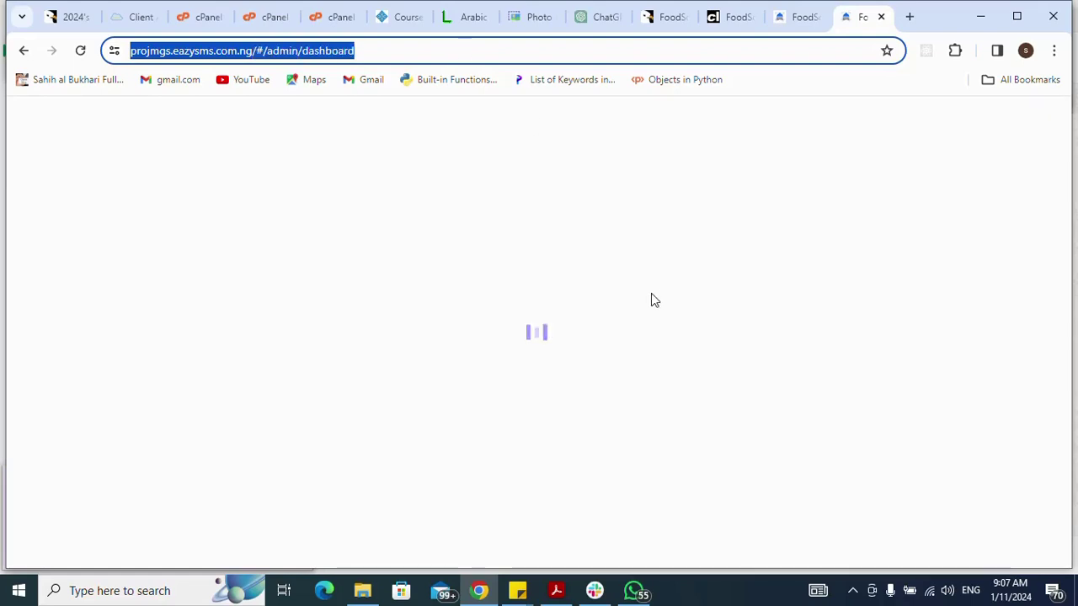
left_click(511, 50)
key("Return")
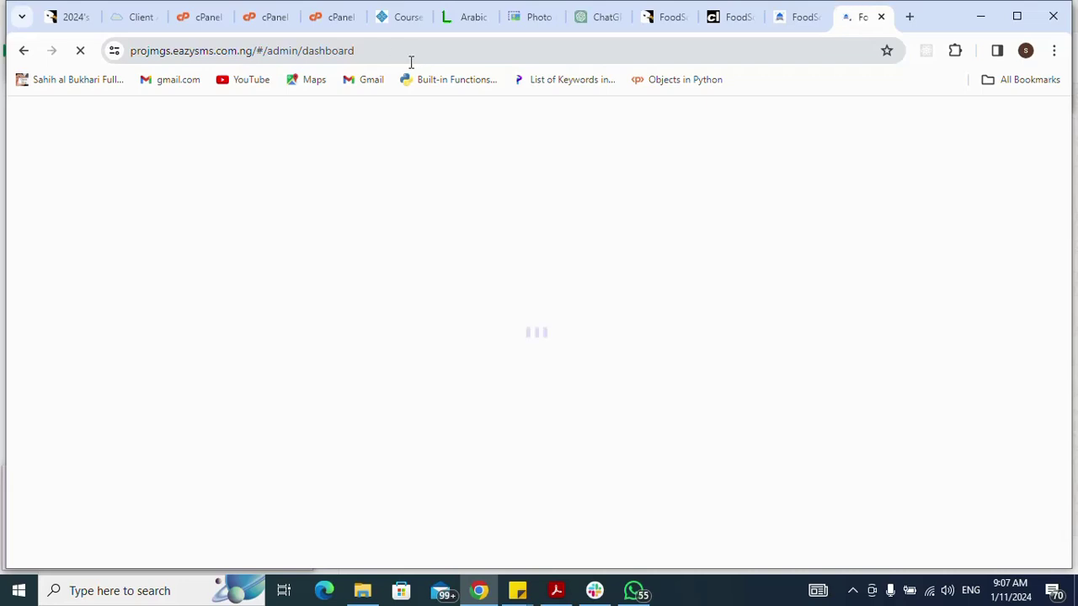
left_click(852, 590)
Browse the admin sidebar's Items, POS and Dining Tables pages
left_click(827, 556)
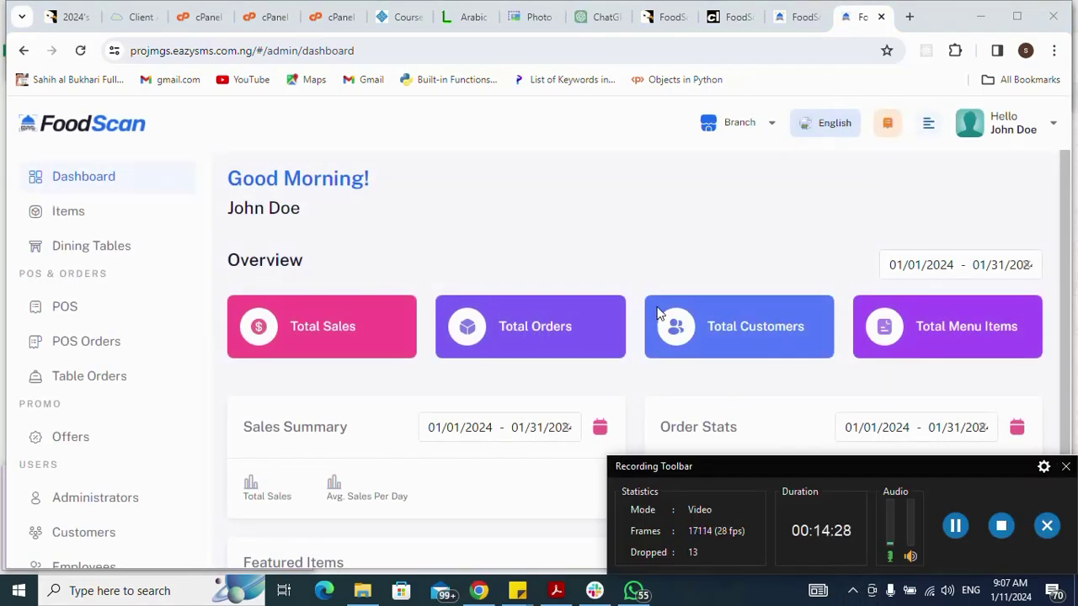
left_click(733, 237)
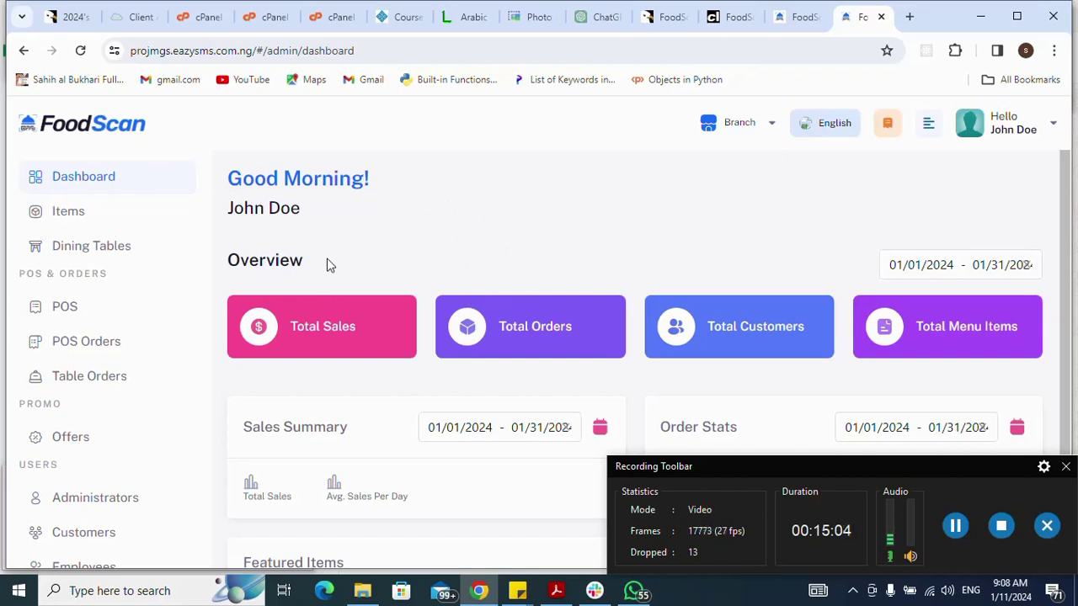
left_click(59, 215)
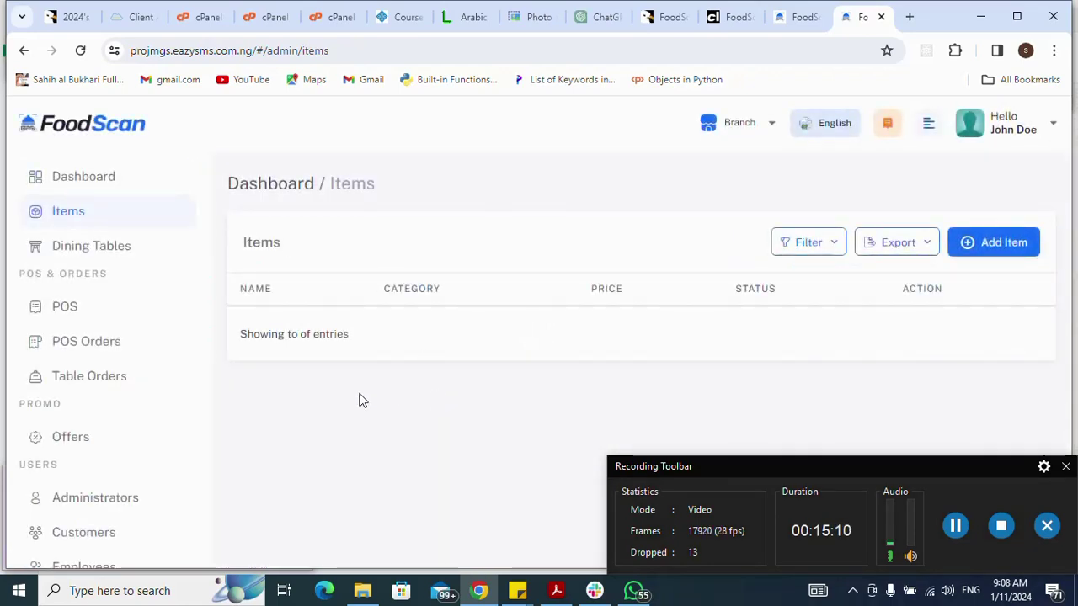
left_click(57, 314)
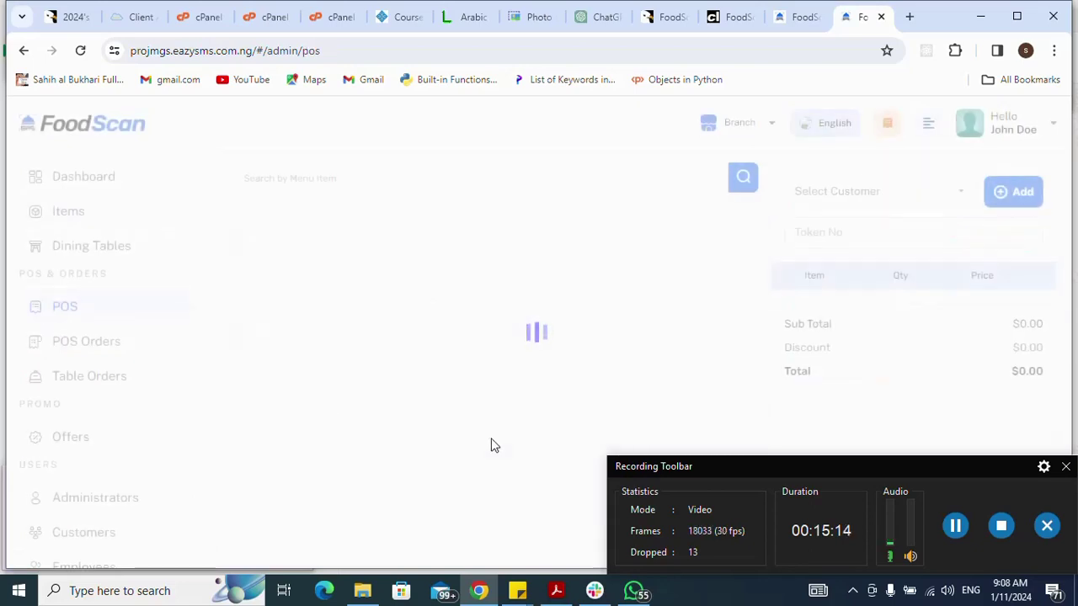
left_click(98, 250)
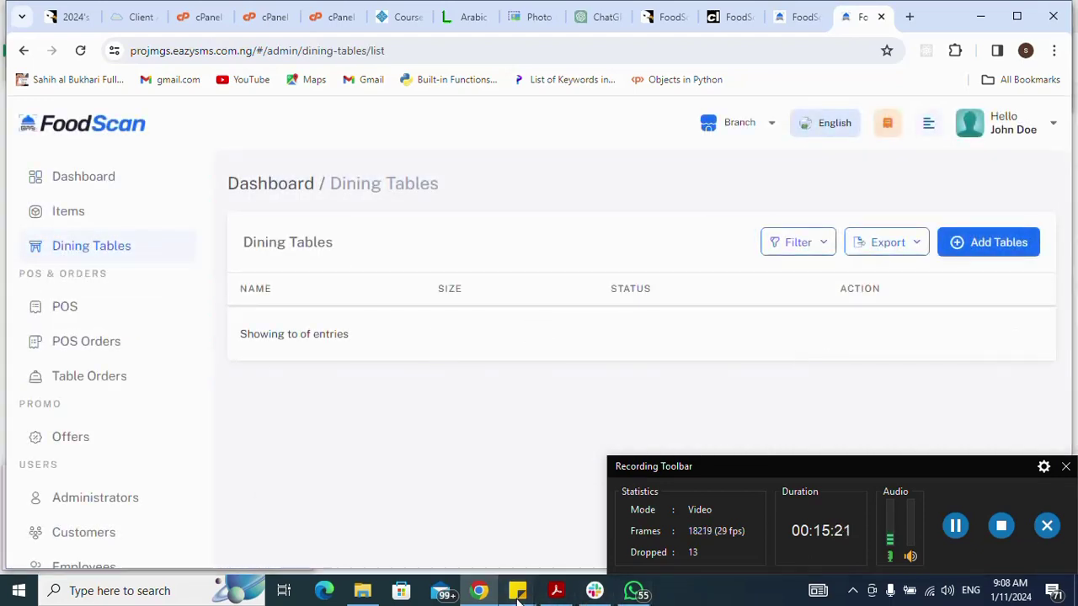
Bring the 'Please Like, Share and Subscribe', installation-hire and script-licence sticky notes in front of the admin page
mouse_move(518, 594)
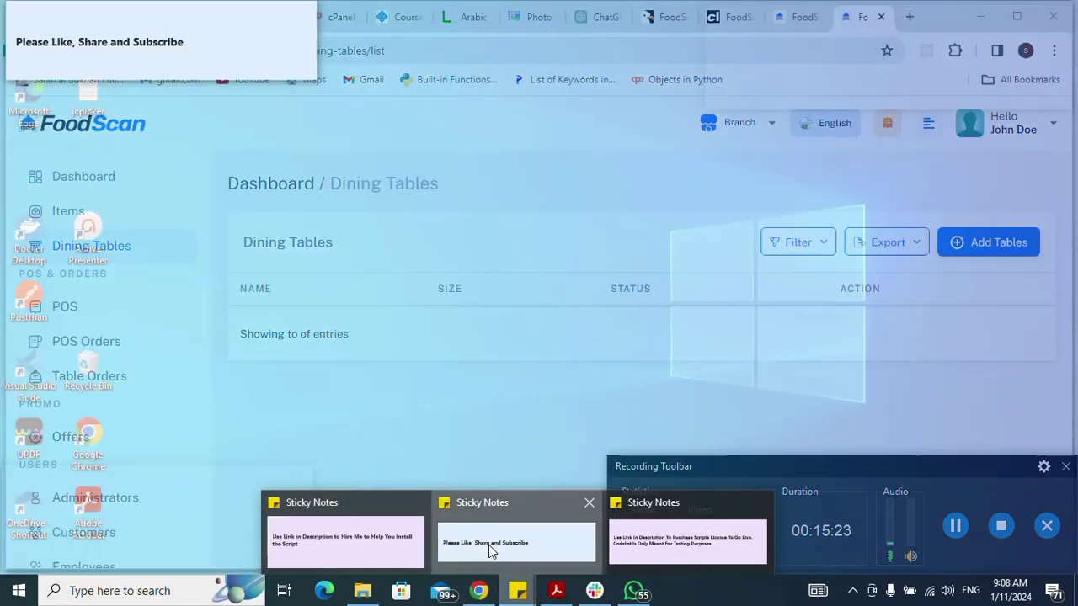
left_click(489, 547)
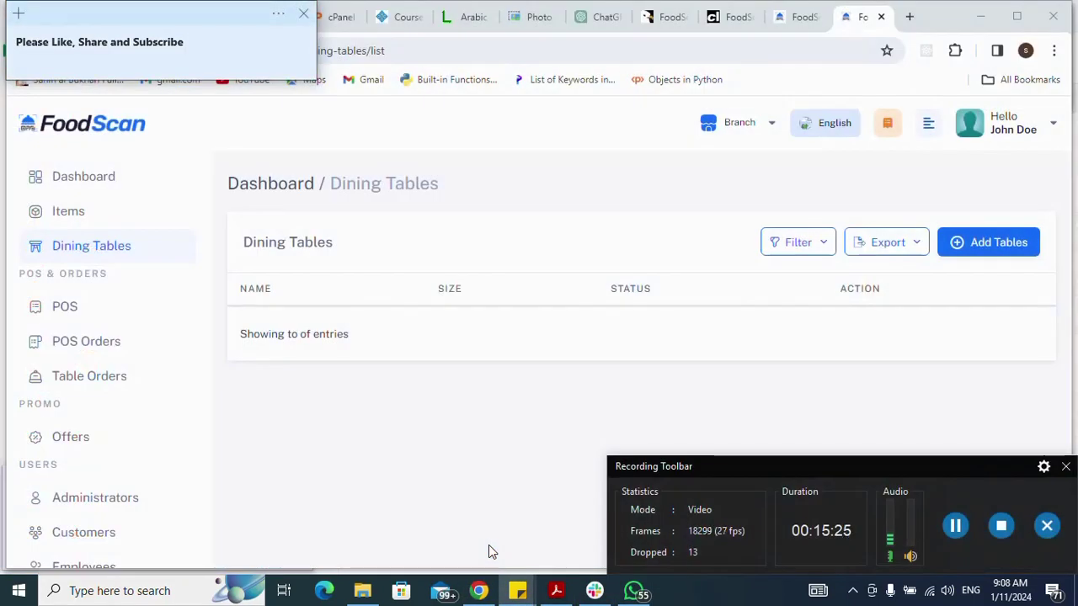
left_click(520, 598)
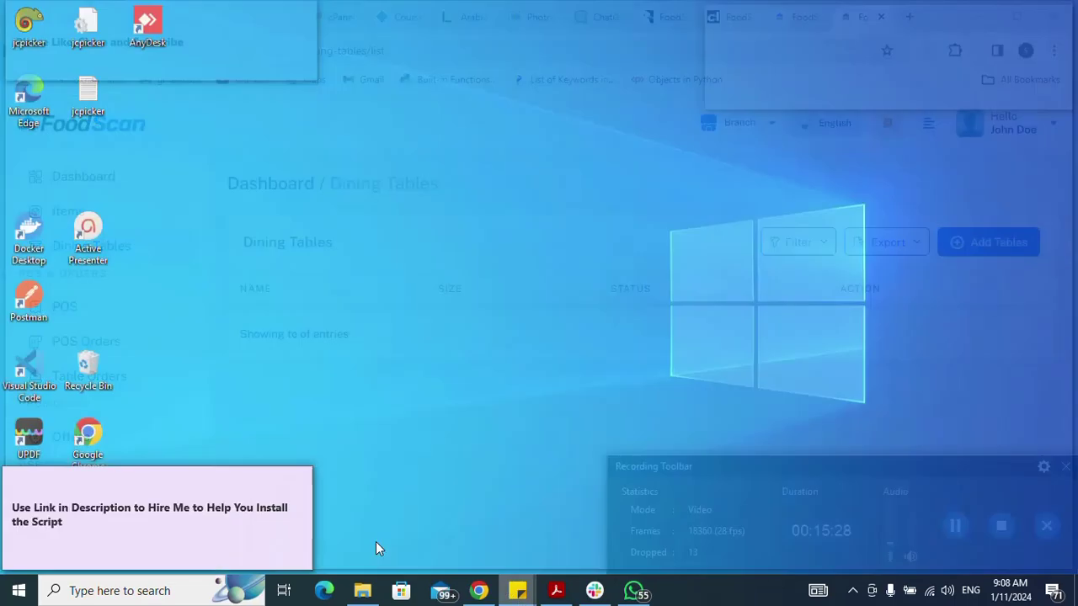
left_click(376, 545)
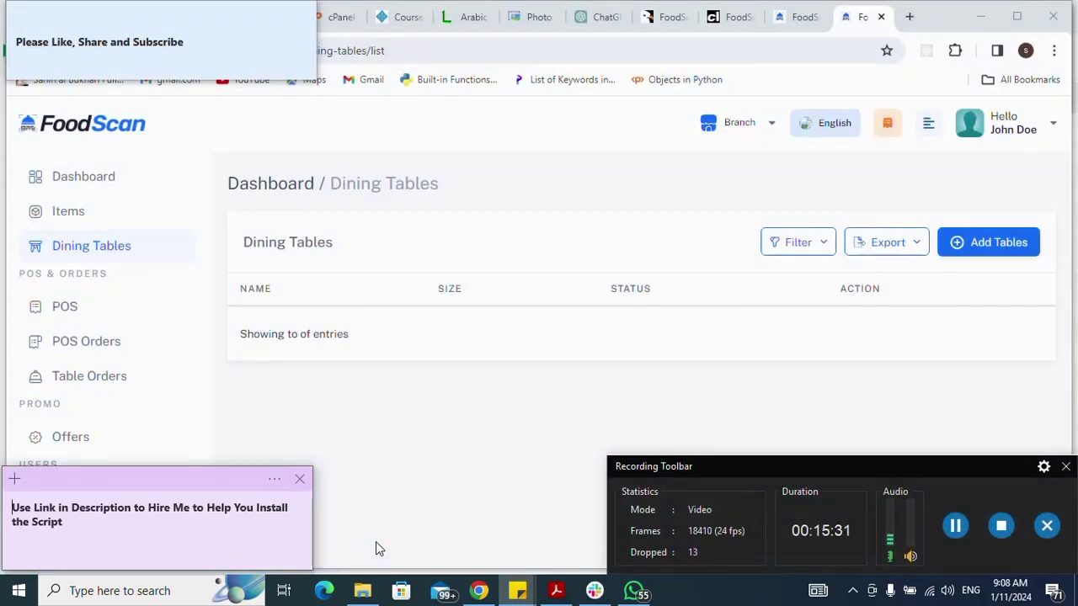
mouse_move(518, 598)
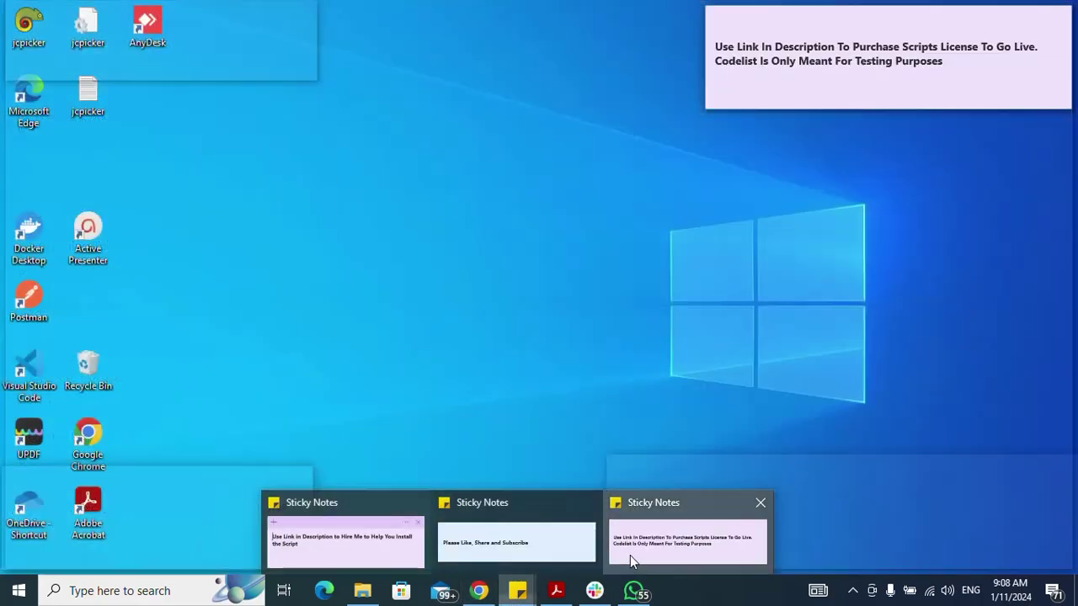
left_click(630, 555)
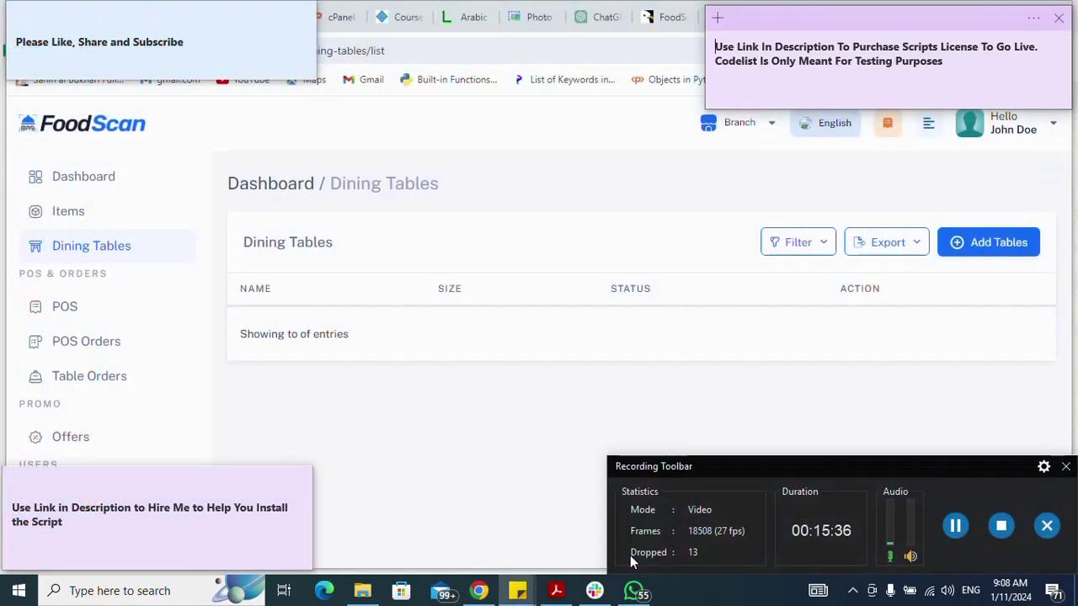